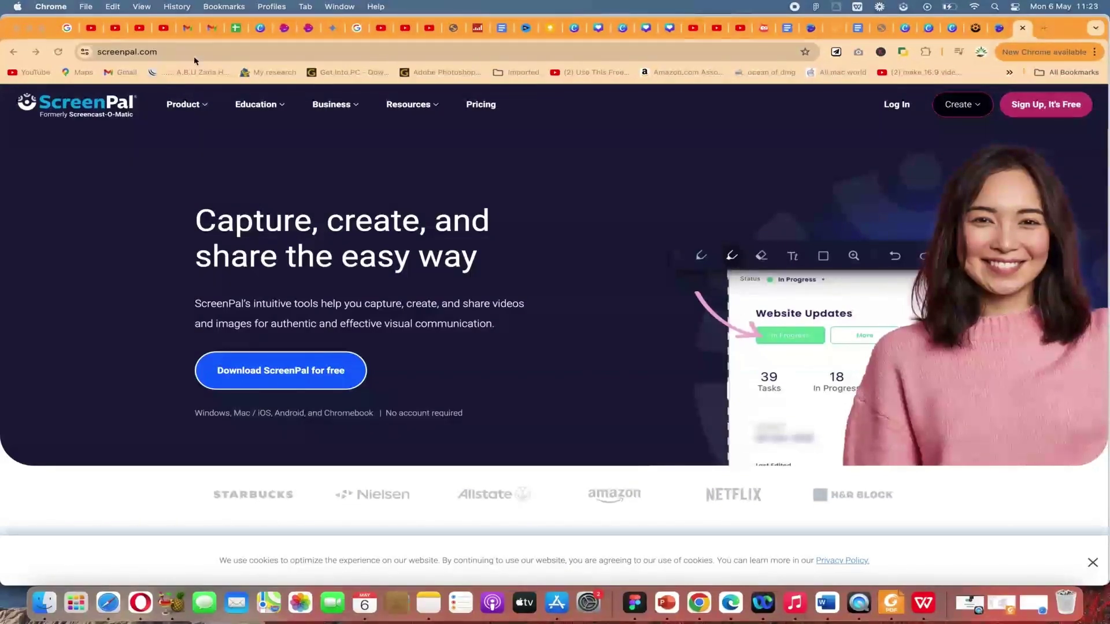
# Start the free sign-up on screenpal.com and choose the first listed Google account to sign in with
pyautogui.click(189, 52)
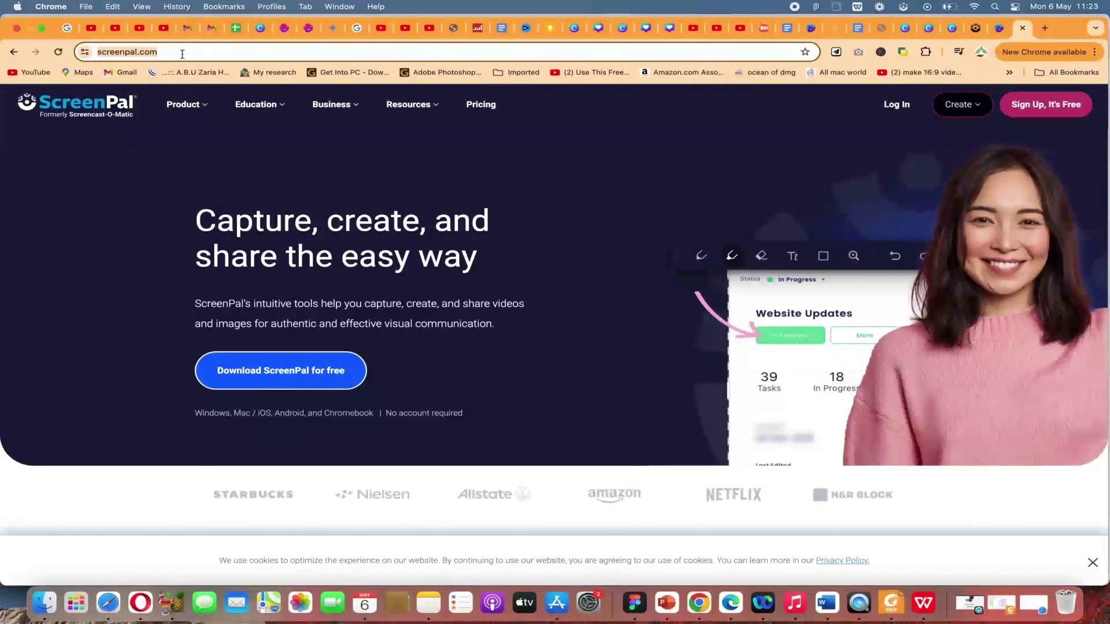
pyautogui.click(182, 54)
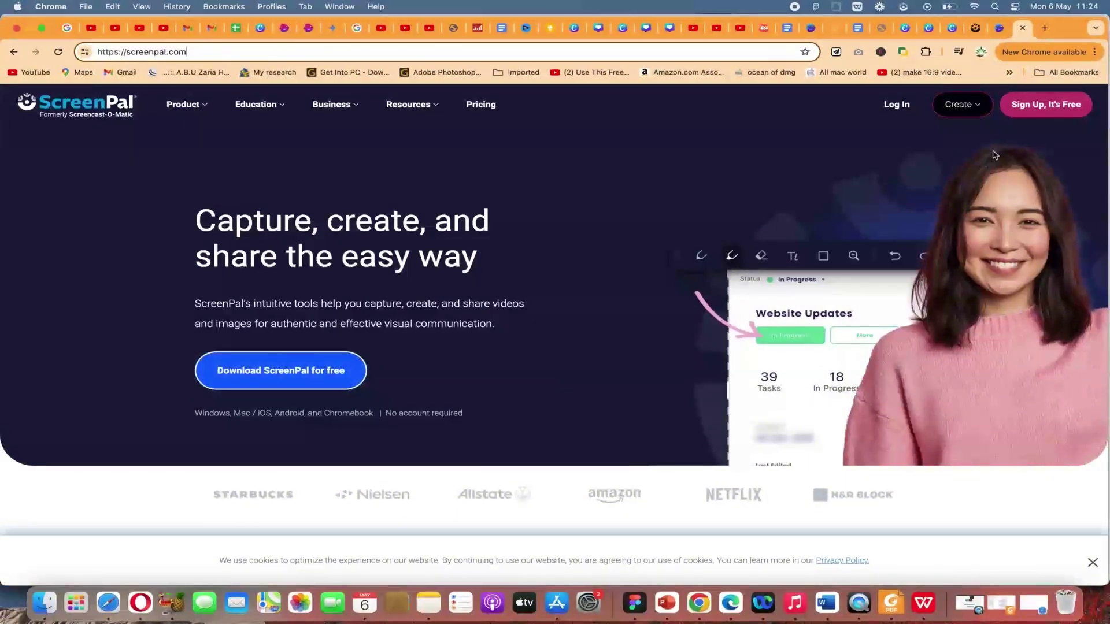
pyautogui.click(1028, 113)
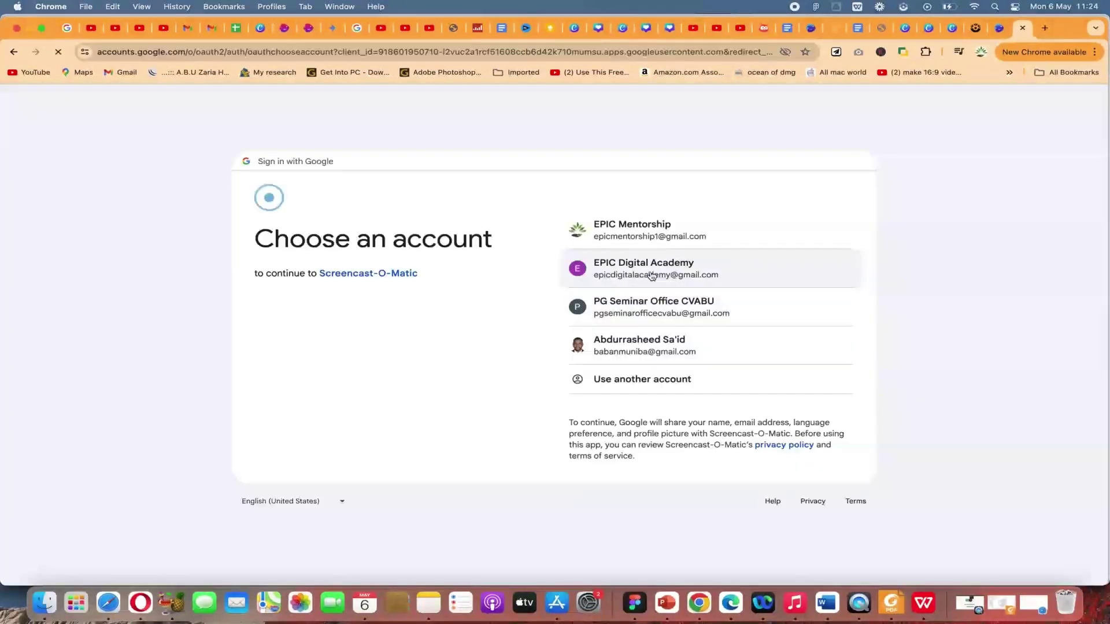
pyautogui.click(639, 245)
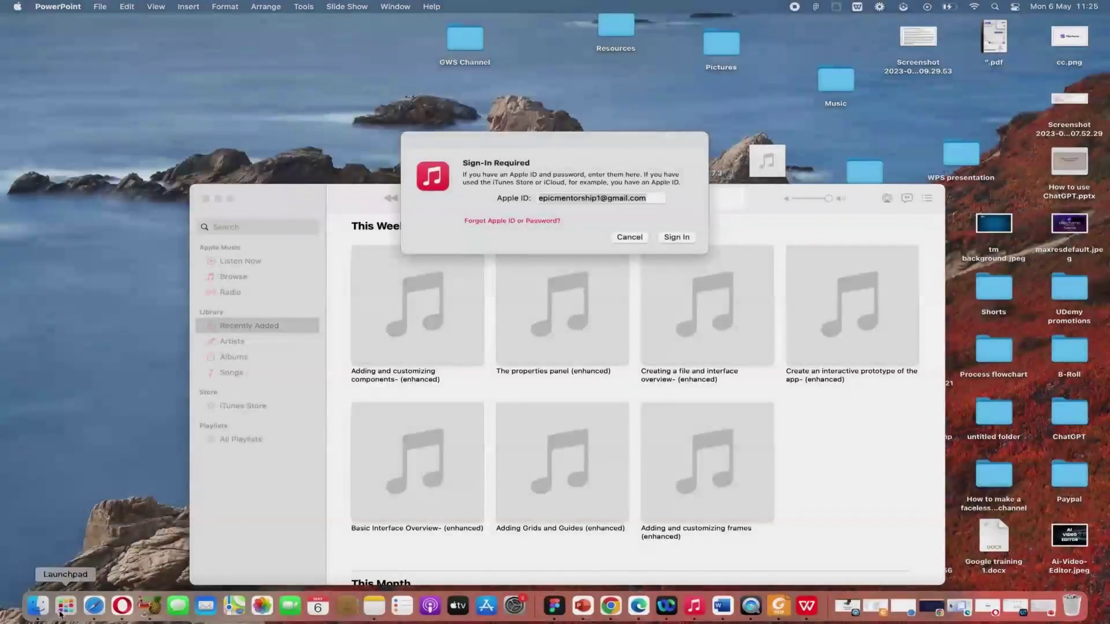
# Launch the ScreenPal desktop app and look through its list of video projects, ending at the project search
pyautogui.click(60, 614)
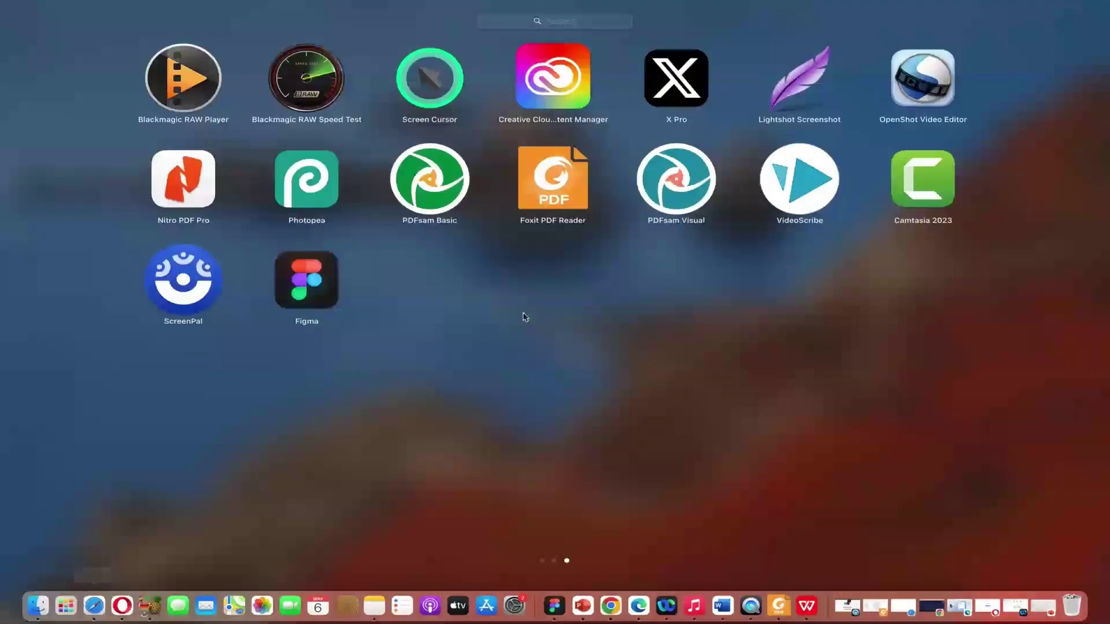
pyautogui.click(203, 285)
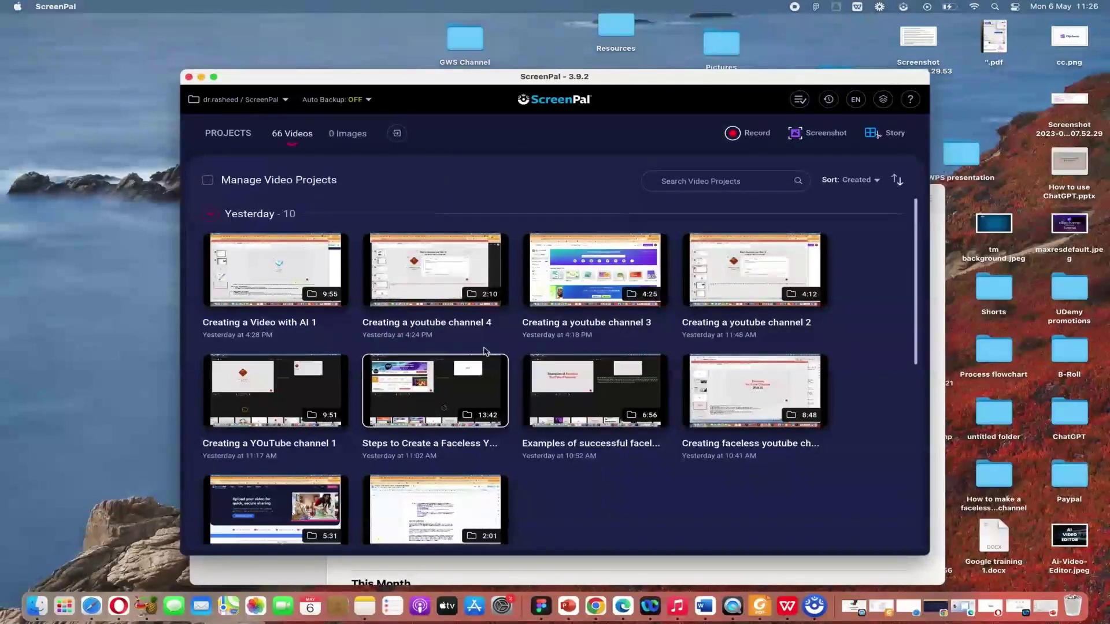
pyautogui.scroll(-10, 509, 400)
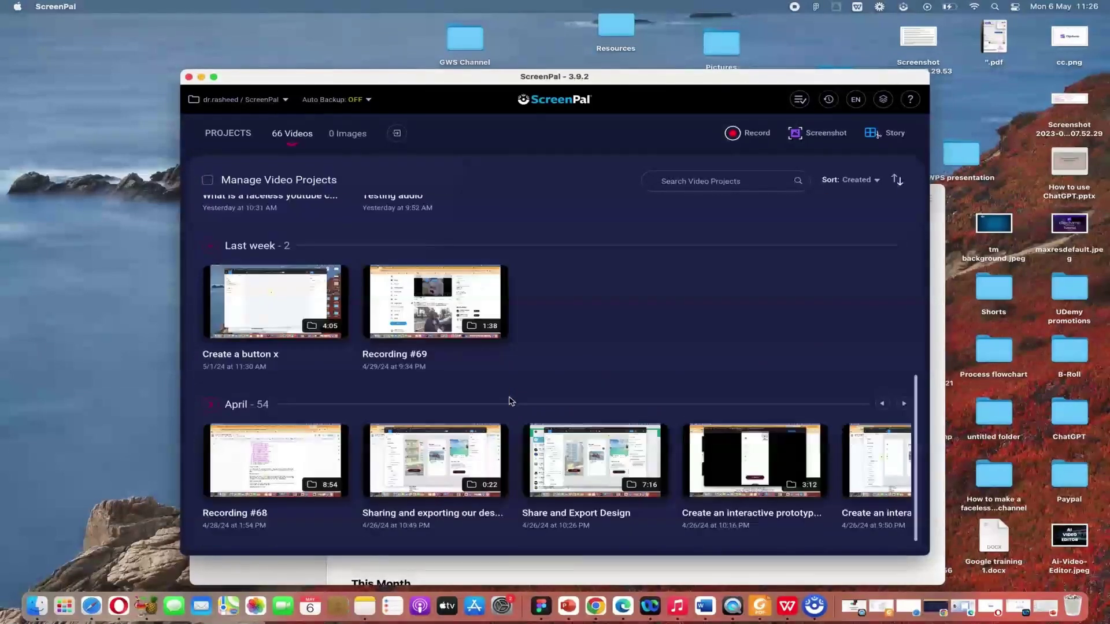
pyautogui.scroll(10, 277, 386)
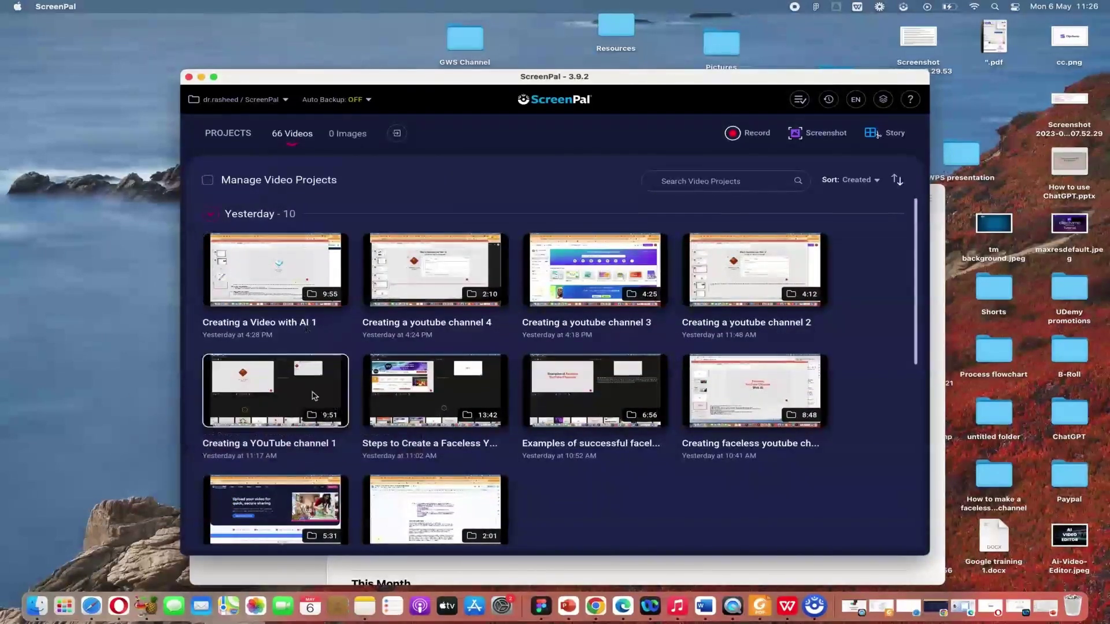
pyautogui.click(701, 185)
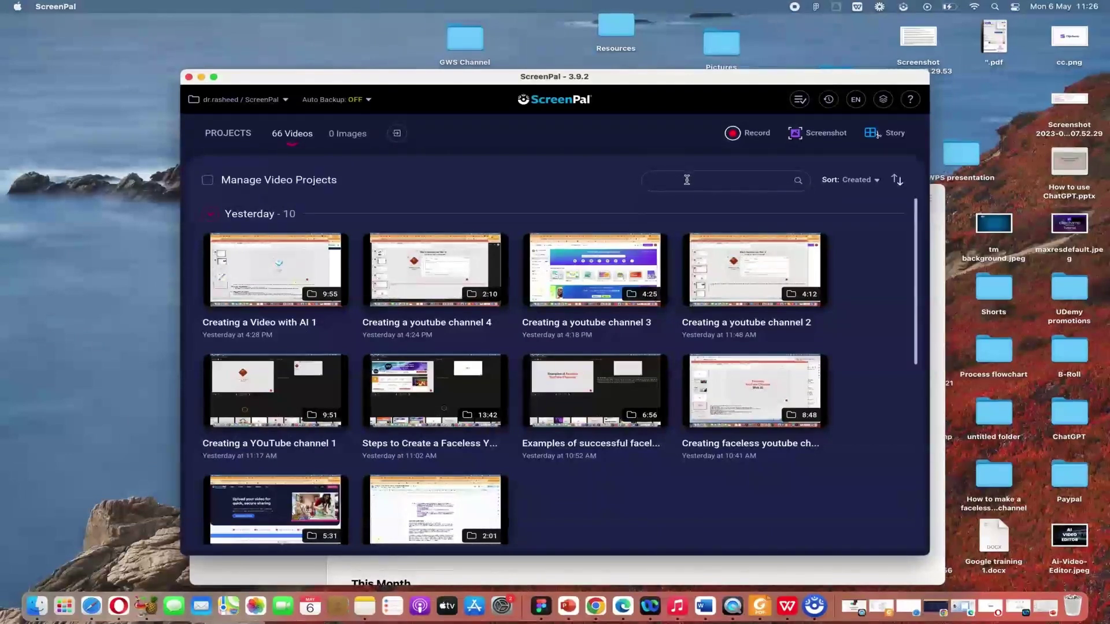
# Capture a screenshot of only the "Create Videos with AI" slide area in the open PowerPoint presentation
pyautogui.click(825, 134)
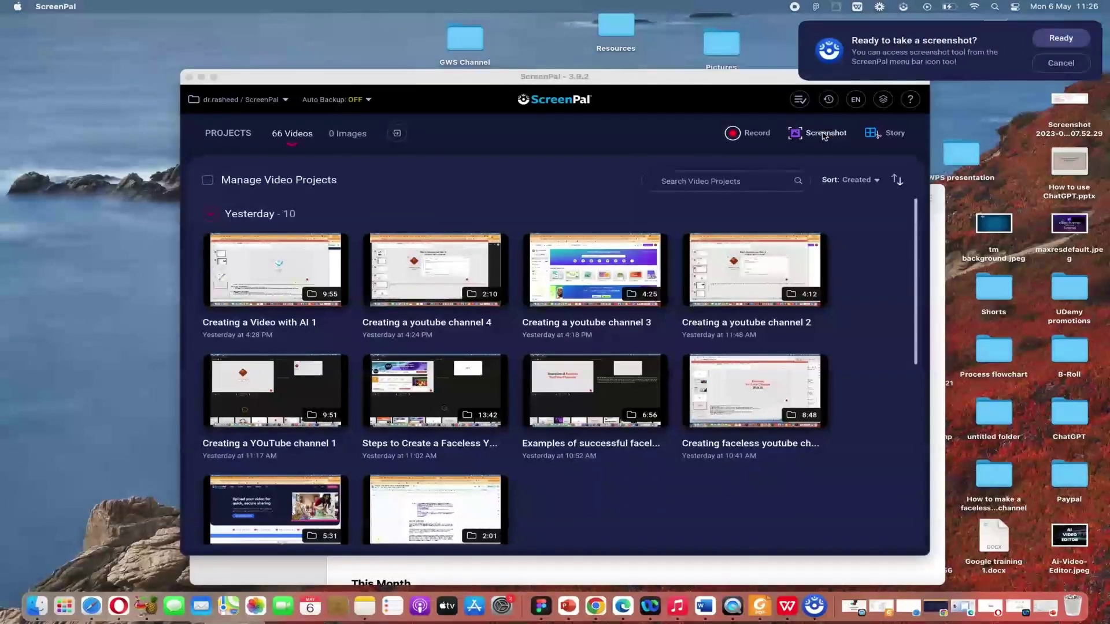
pyautogui.click(1055, 39)
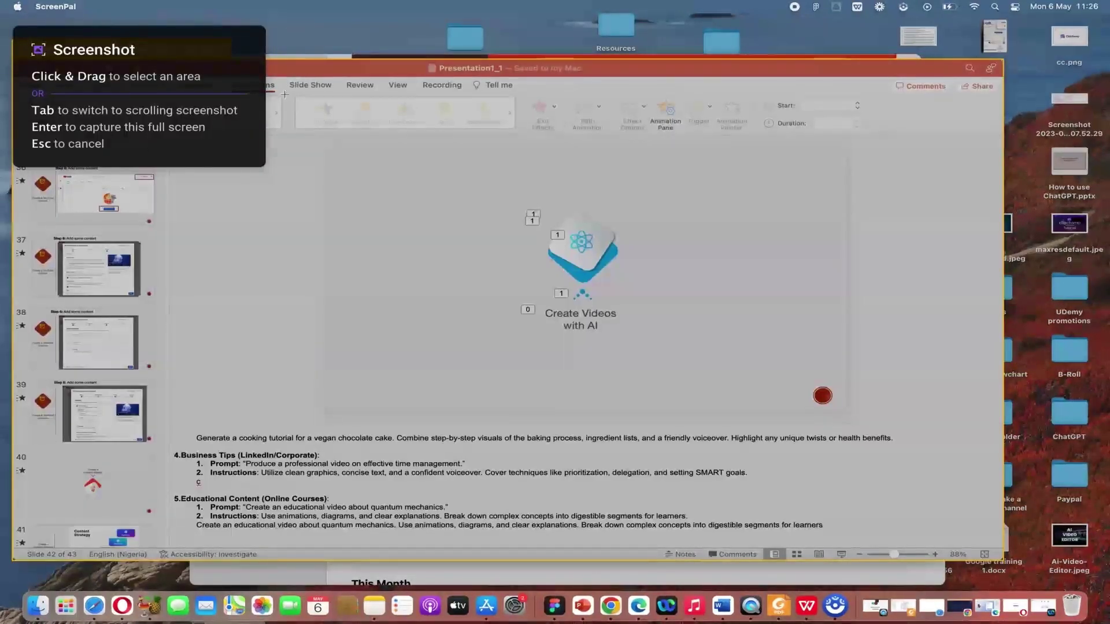
pyautogui.moveTo(321, 144); pyautogui.dragTo(854, 423)
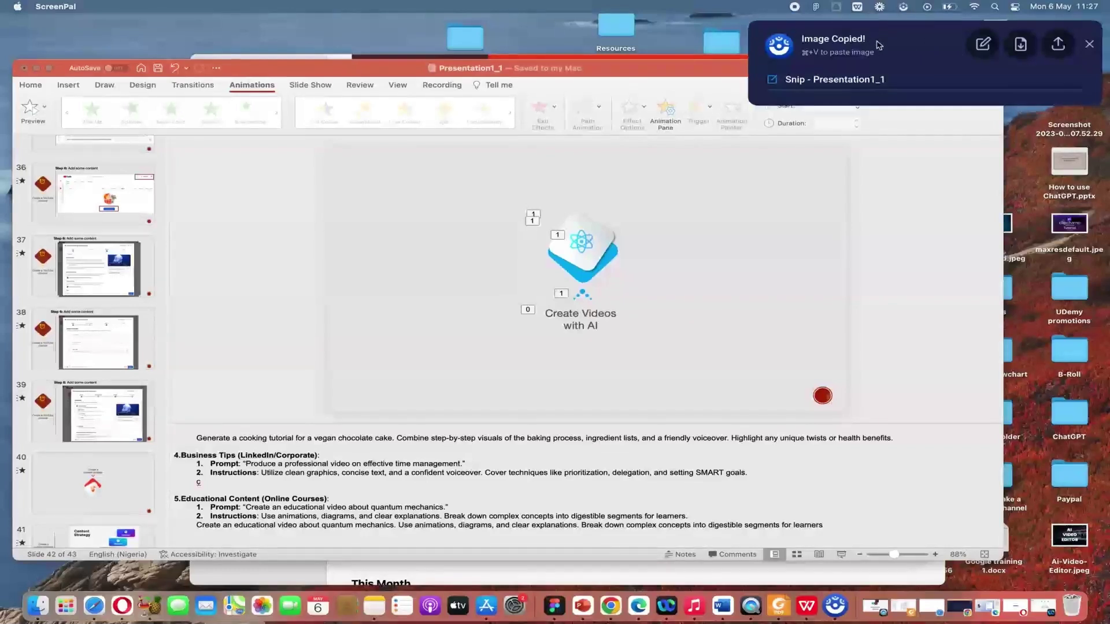
# Choose the Screenpal tutorial folder inside the Desktop's YouTube Videos folder as the save location for the screenshot's image file
pyautogui.click(1022, 46)
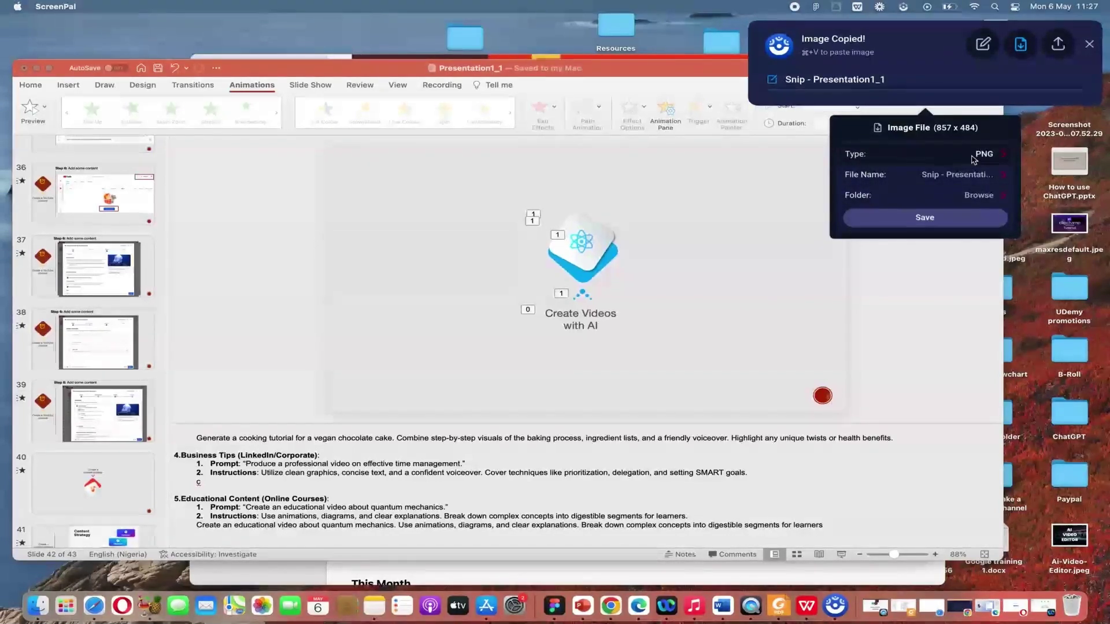
pyautogui.click(941, 202)
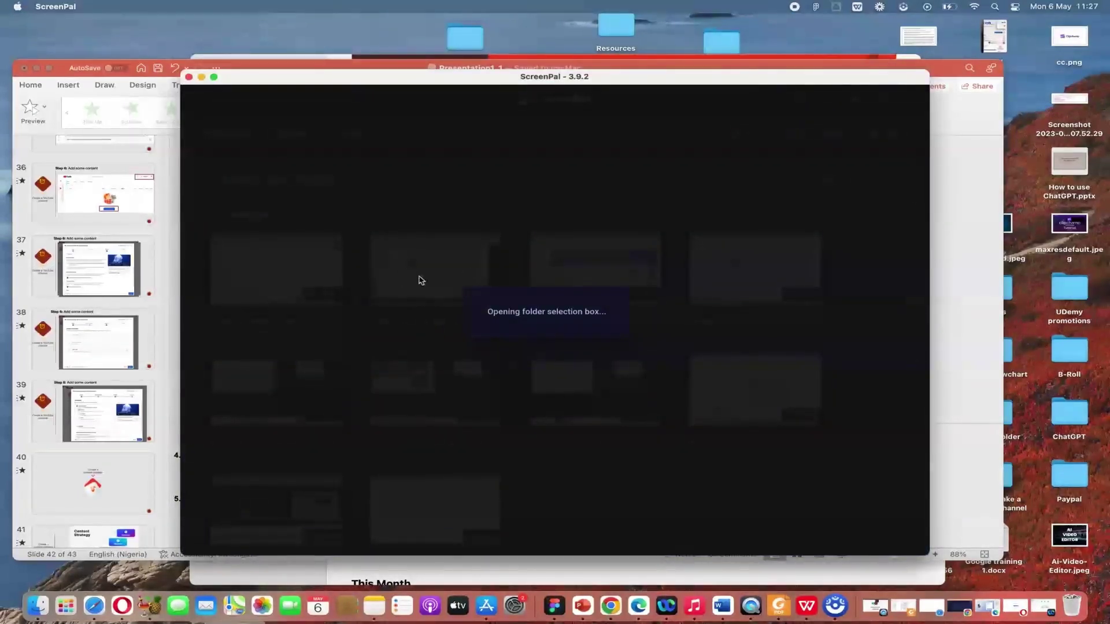
pyautogui.click(356, 152)
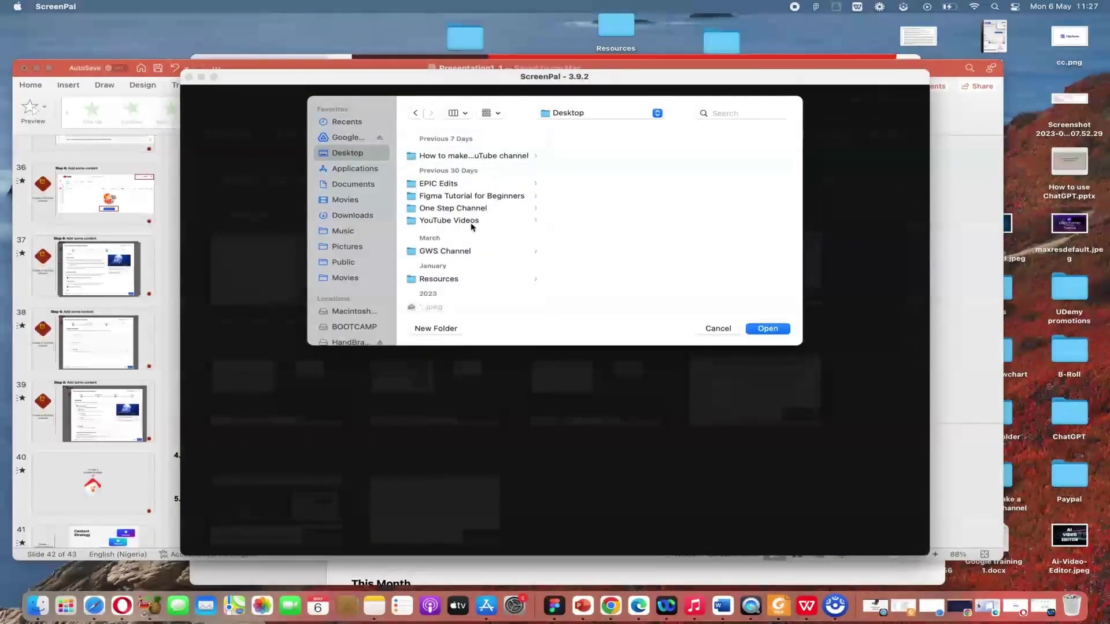
pyautogui.click(472, 220)
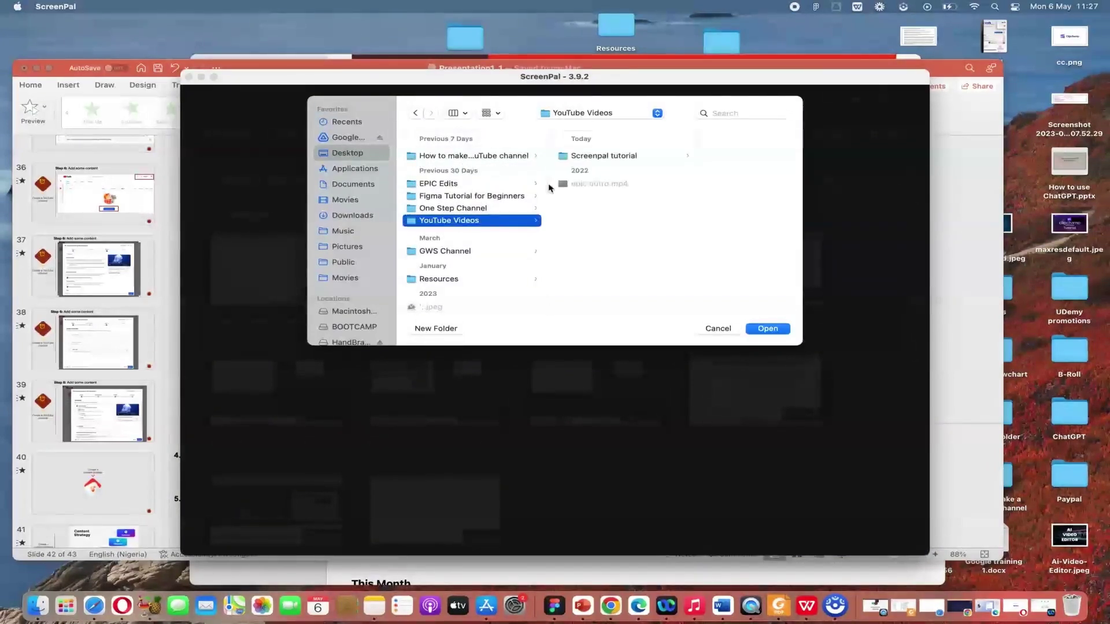
pyautogui.click(603, 156)
pyautogui.click(768, 329)
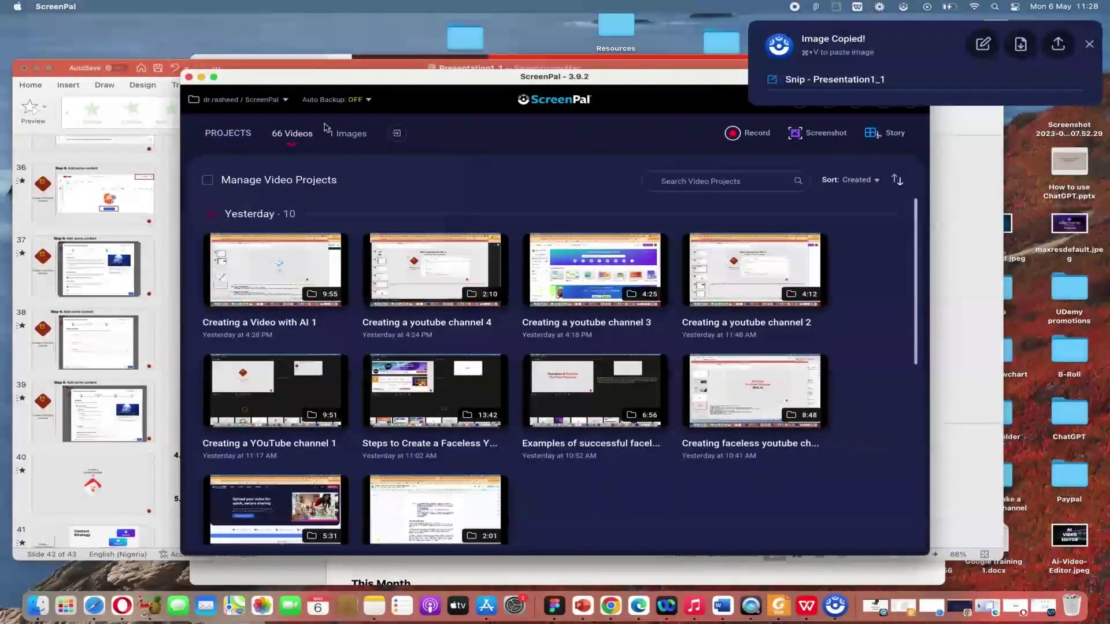
# Expand the ScreenPal window to full screen and dismiss the copied-image notification
pyautogui.click(214, 77)
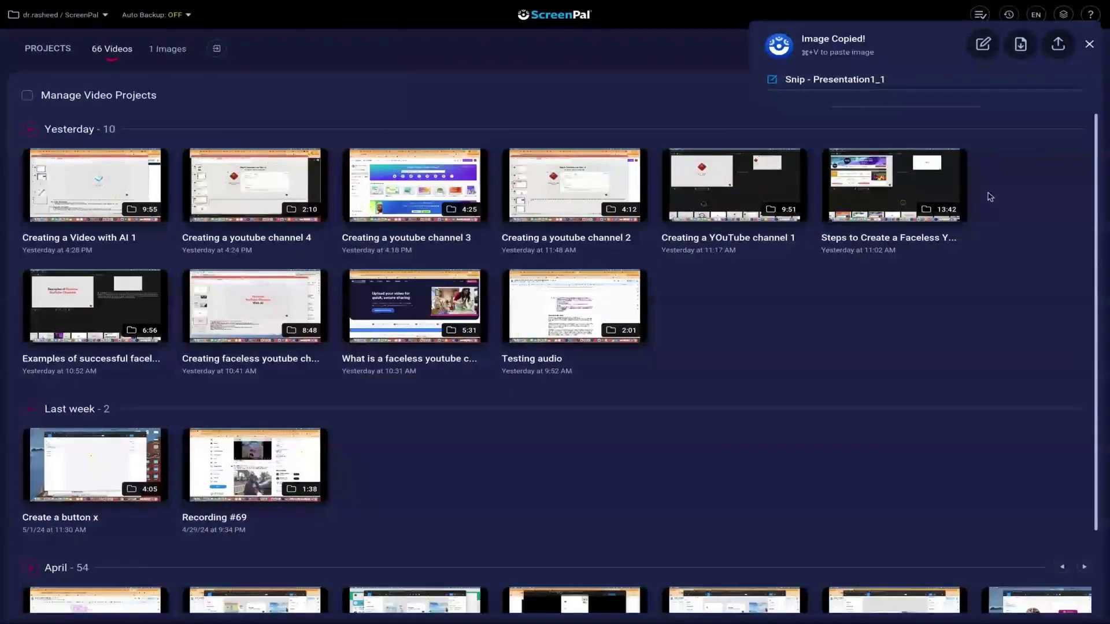
pyautogui.click(1089, 48)
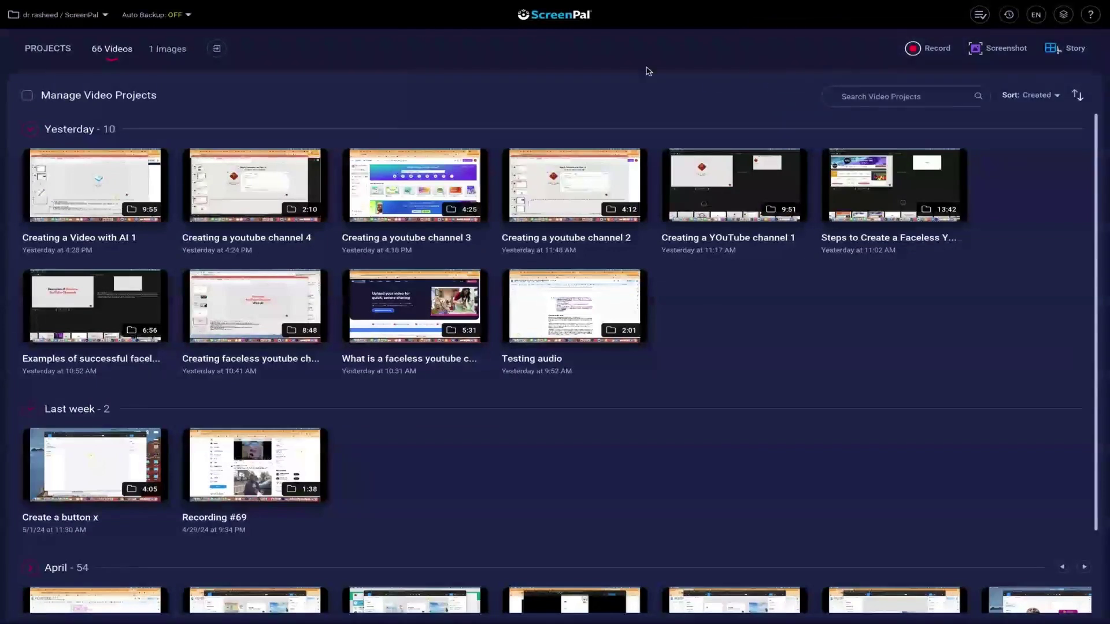
# Open the recorder in screen-only mode and check its maximum time and video size options
pyautogui.click(932, 55)
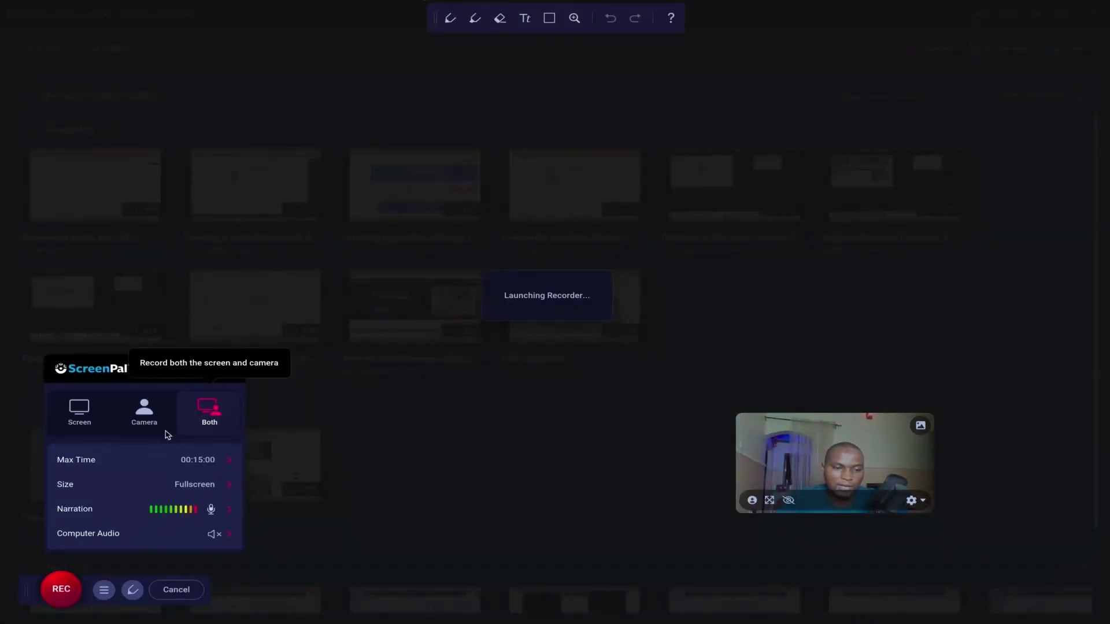
pyautogui.click(83, 420)
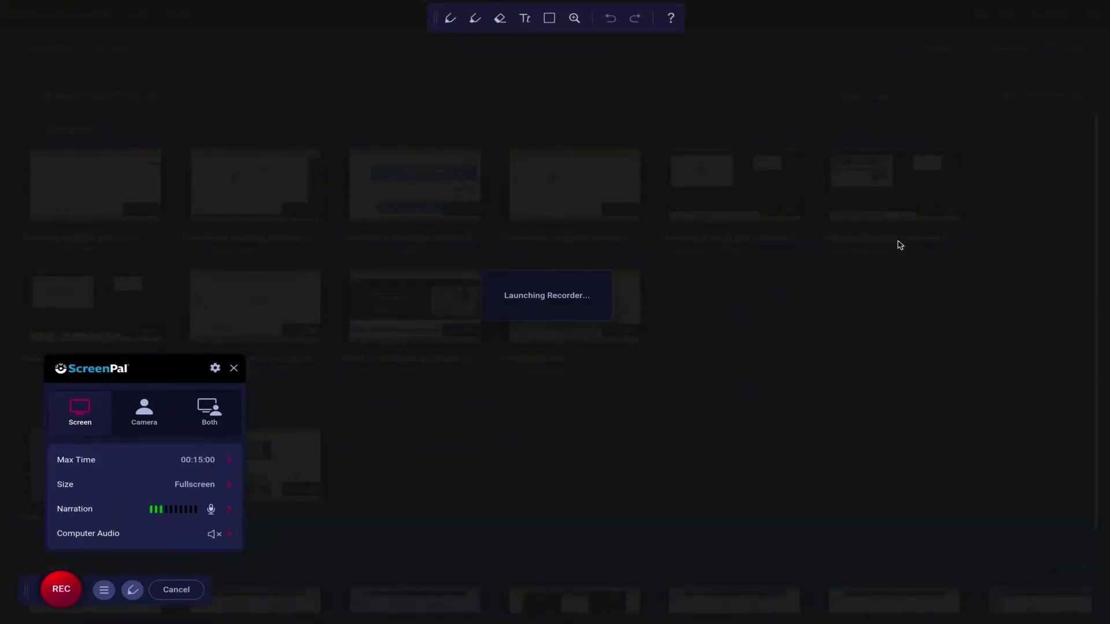
pyautogui.moveTo(199, 461)
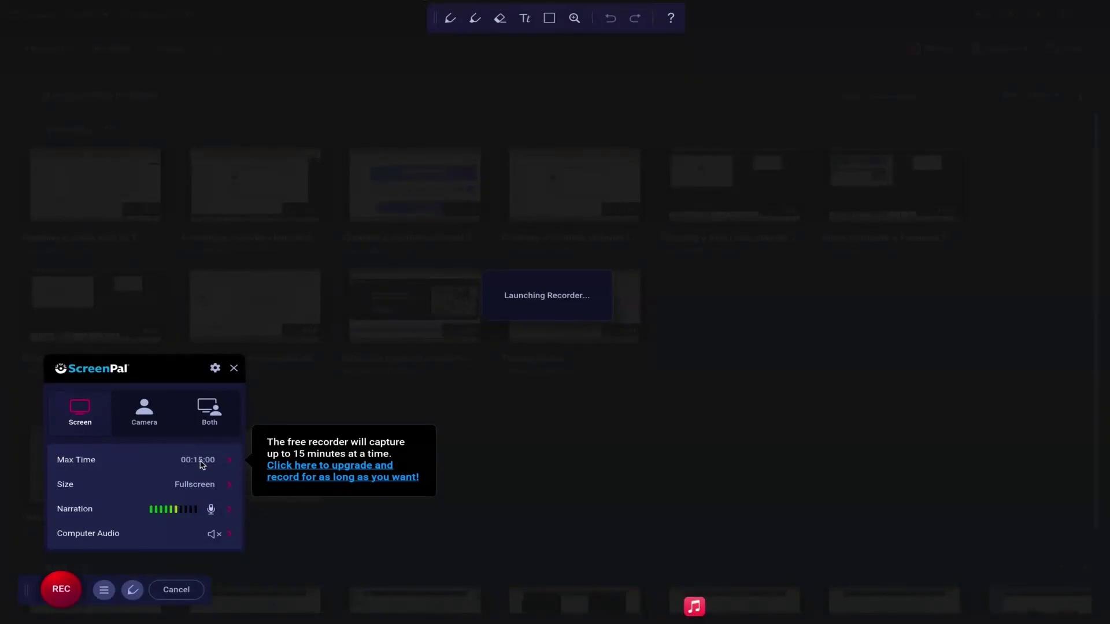
pyautogui.click(196, 491)
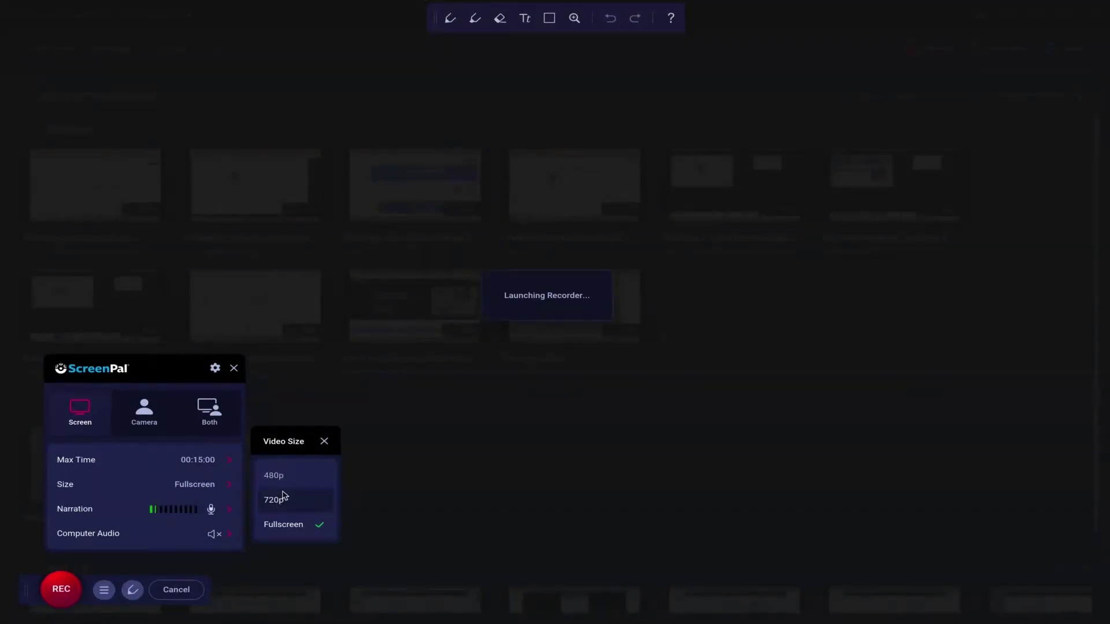
# Select the RODE NT-USB microphone for narration and accept its volume settings
pyautogui.click(138, 514)
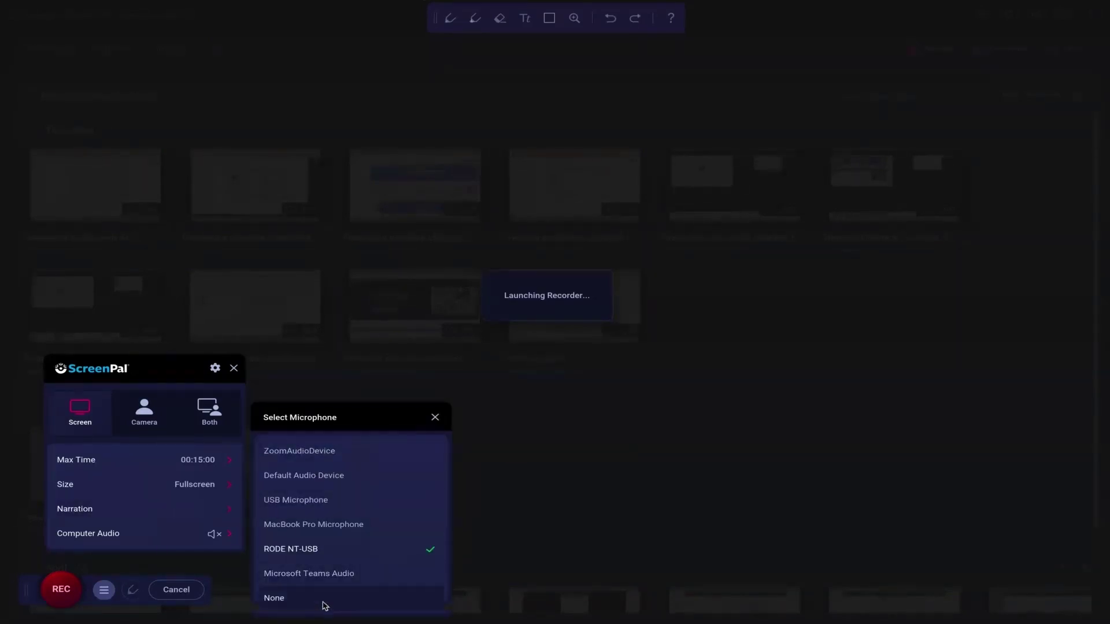
pyautogui.click(322, 556)
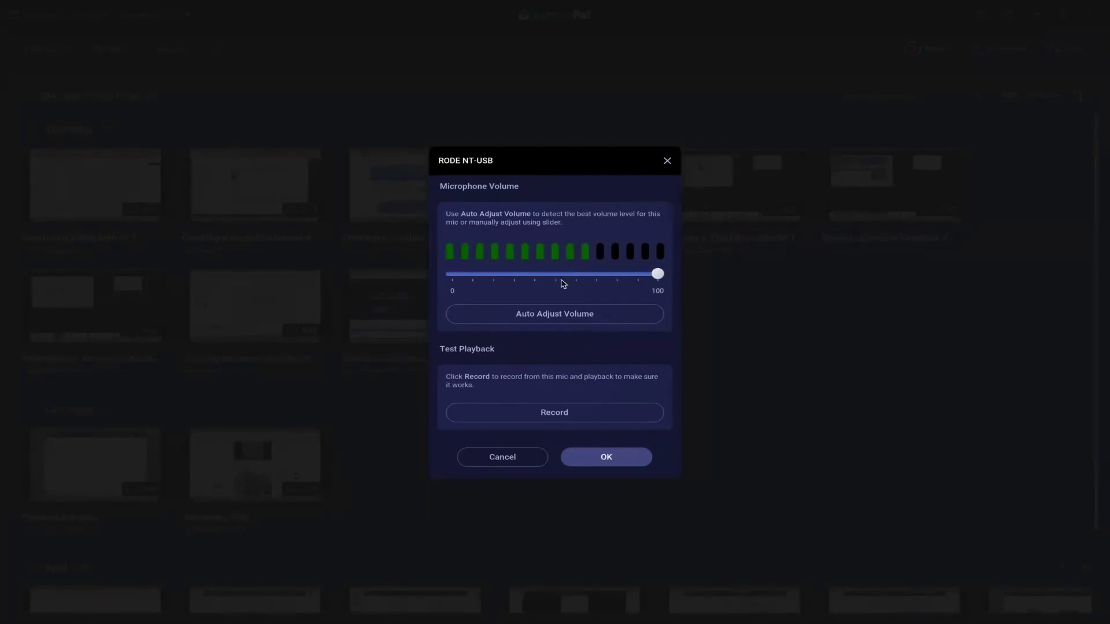
pyautogui.click(622, 463)
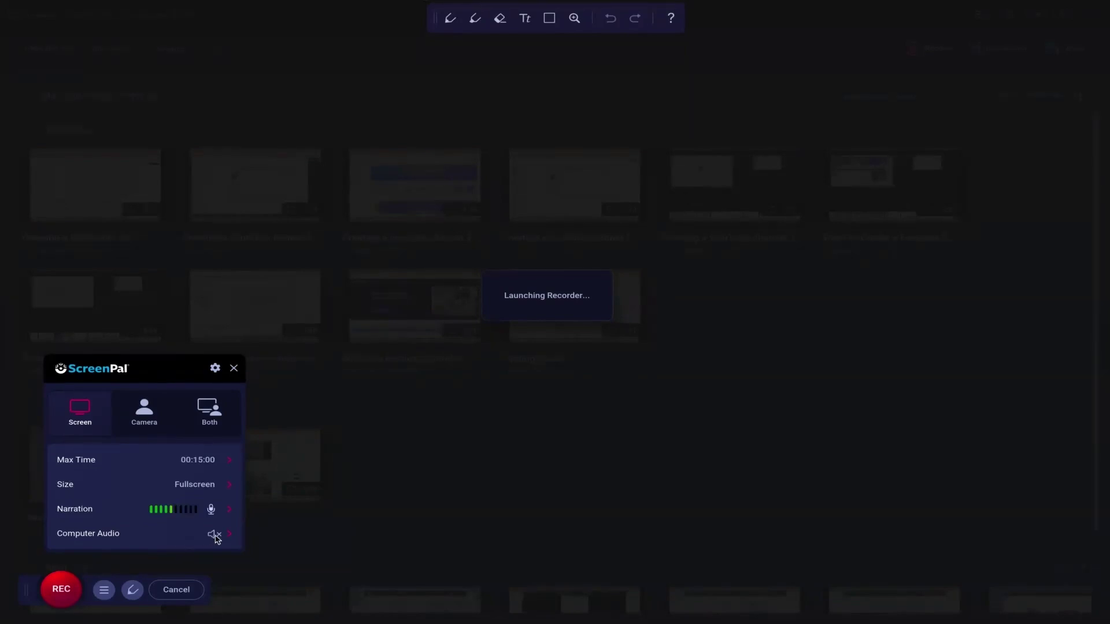
# Check the computer audio option, preview the camera-only recording mode and close the recorder
pyautogui.moveTo(219, 540)
pyautogui.click(142, 410)
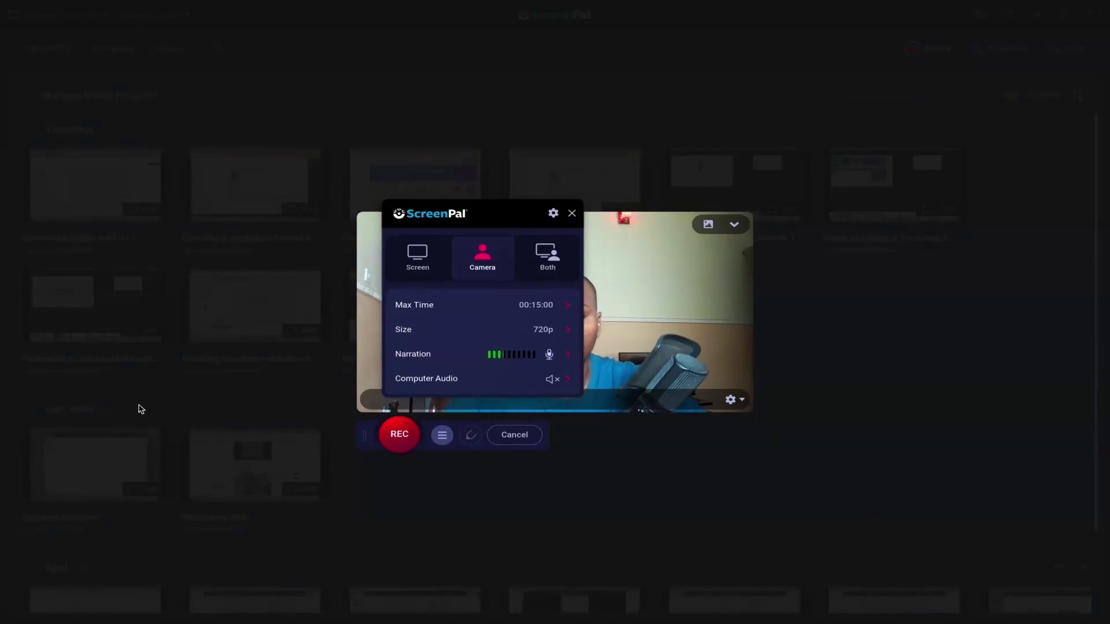
pyautogui.click(572, 213)
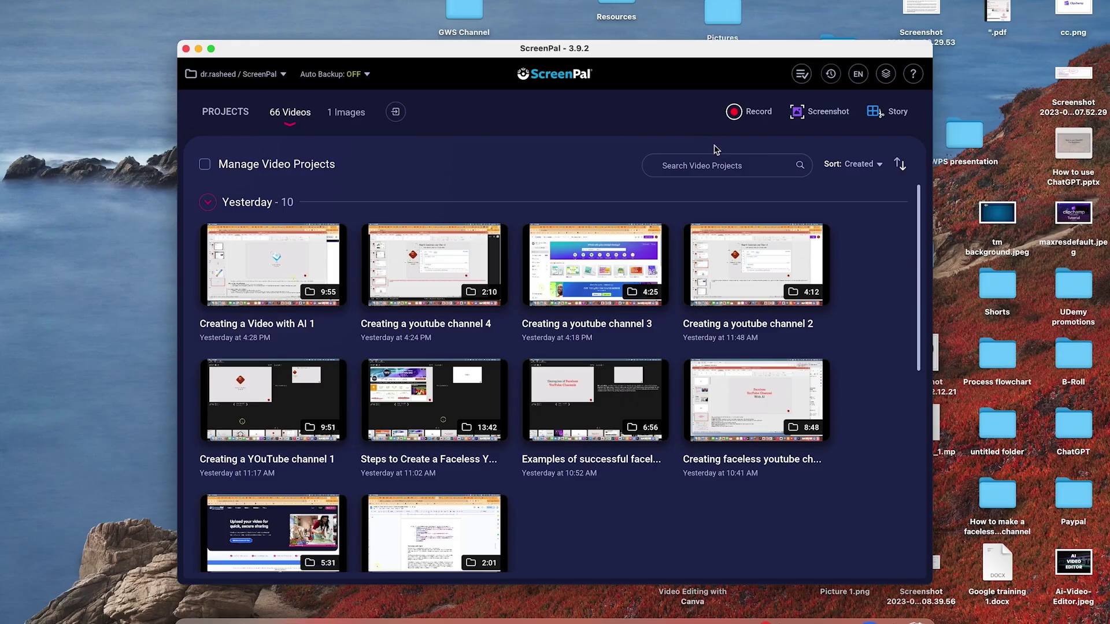
# Reopen the recorder, check the recording time limit and set the video size to Fullscreen
pyautogui.click(745, 113)
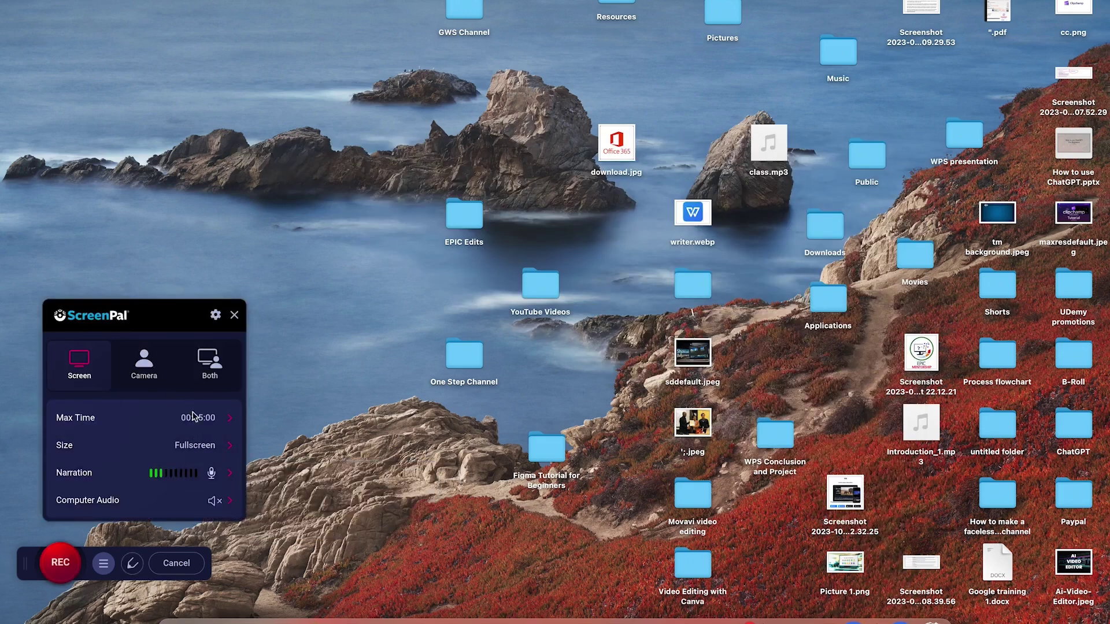
pyautogui.moveTo(152, 431)
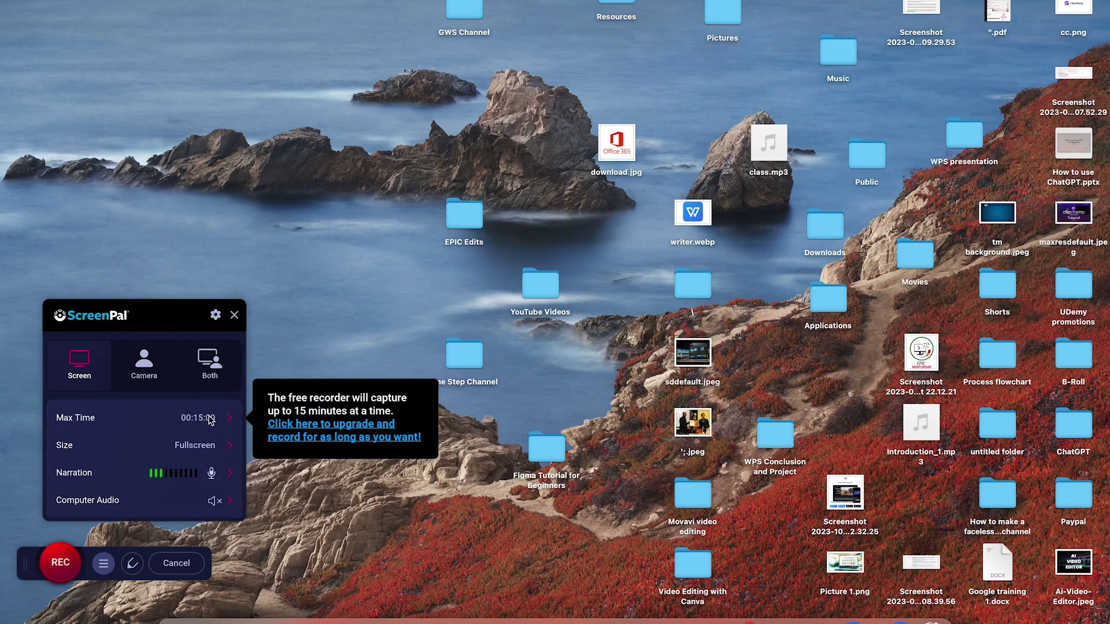
pyautogui.click(219, 445)
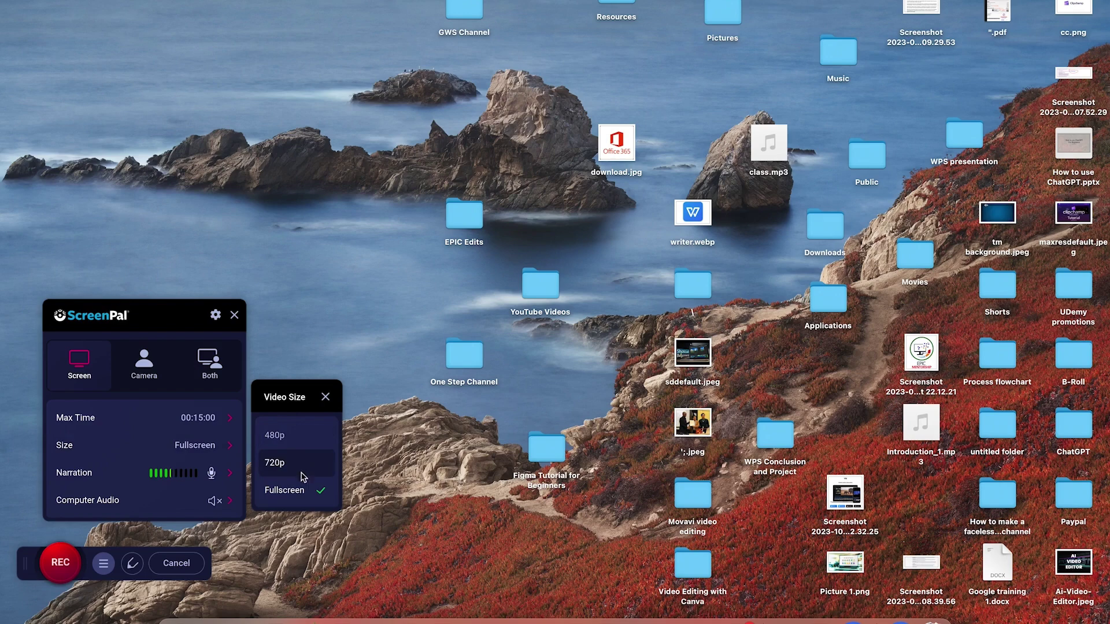
pyautogui.click(300, 490)
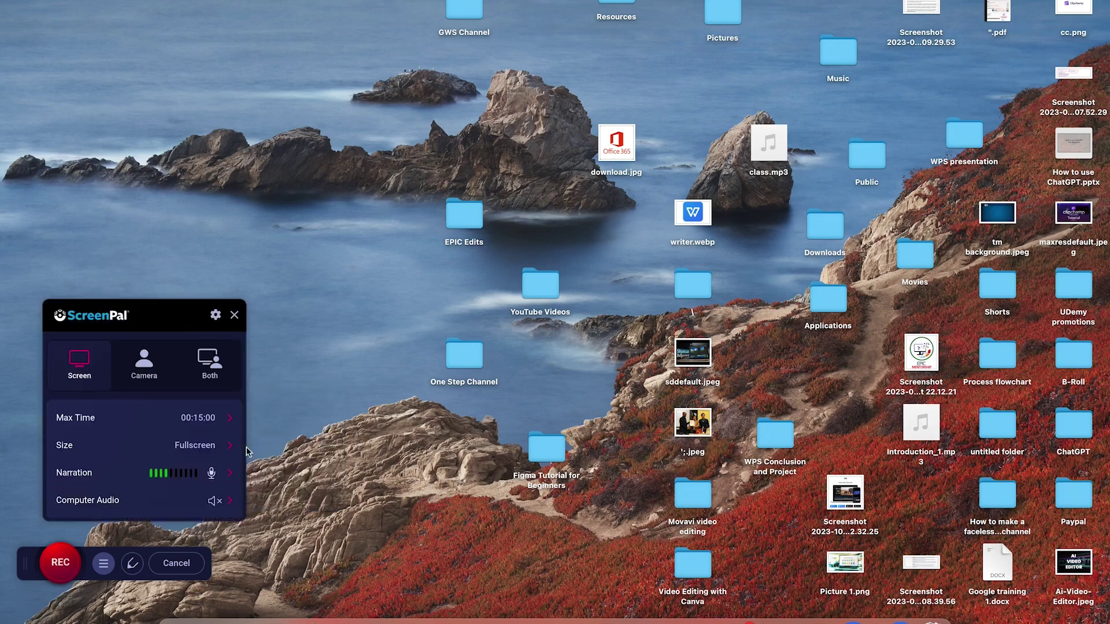
# Review the available narration microphones and the computer audio option in the recorder
pyautogui.click(158, 481)
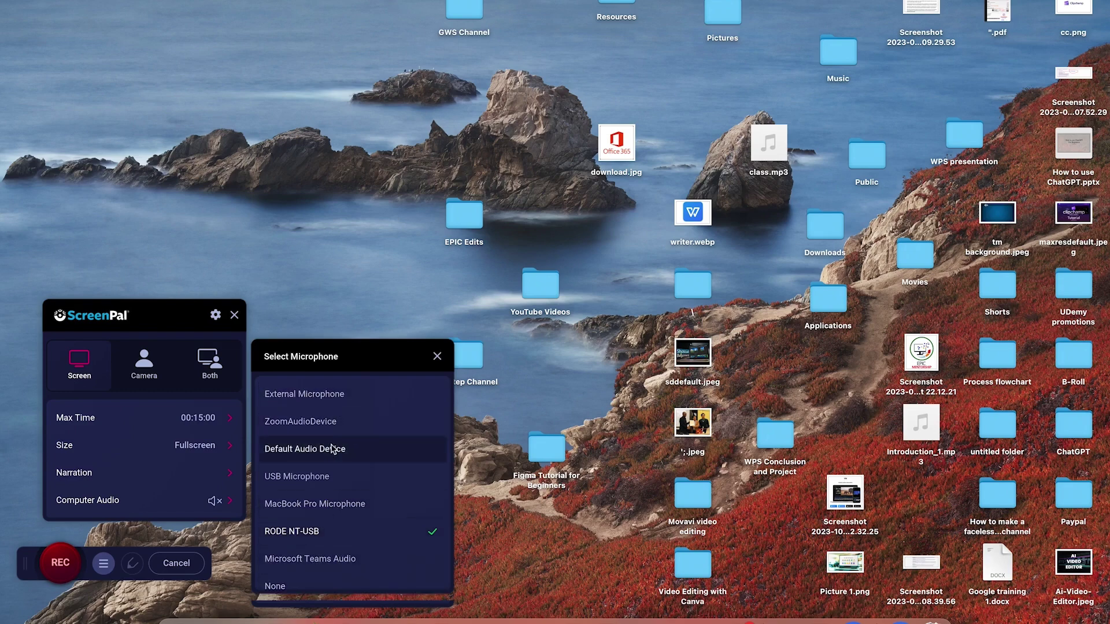
pyautogui.click(159, 472)
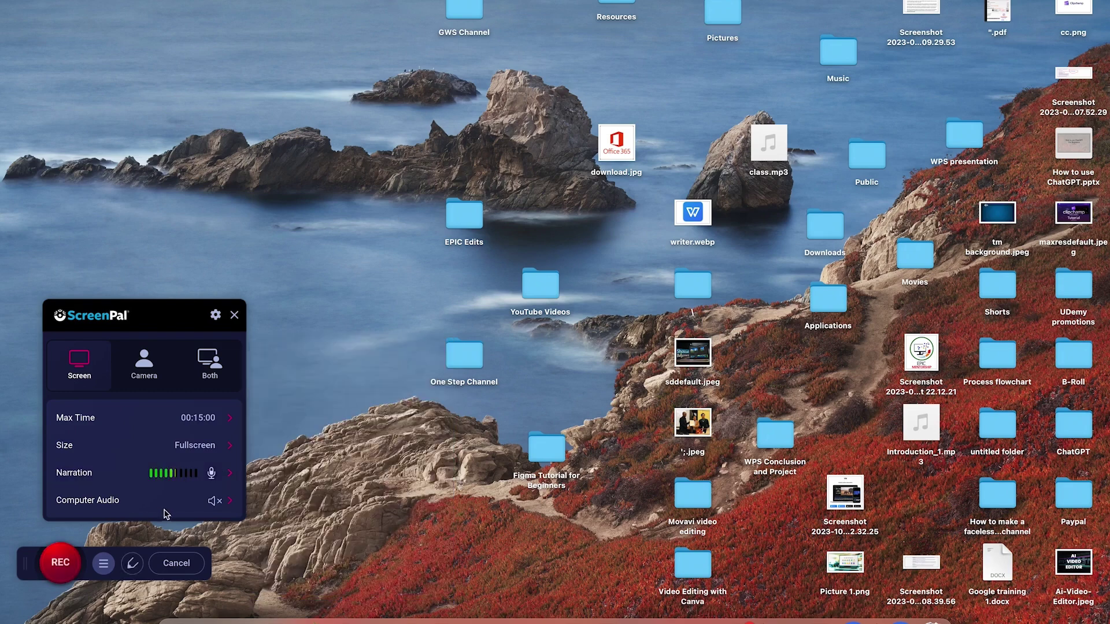
pyautogui.moveTo(158, 501)
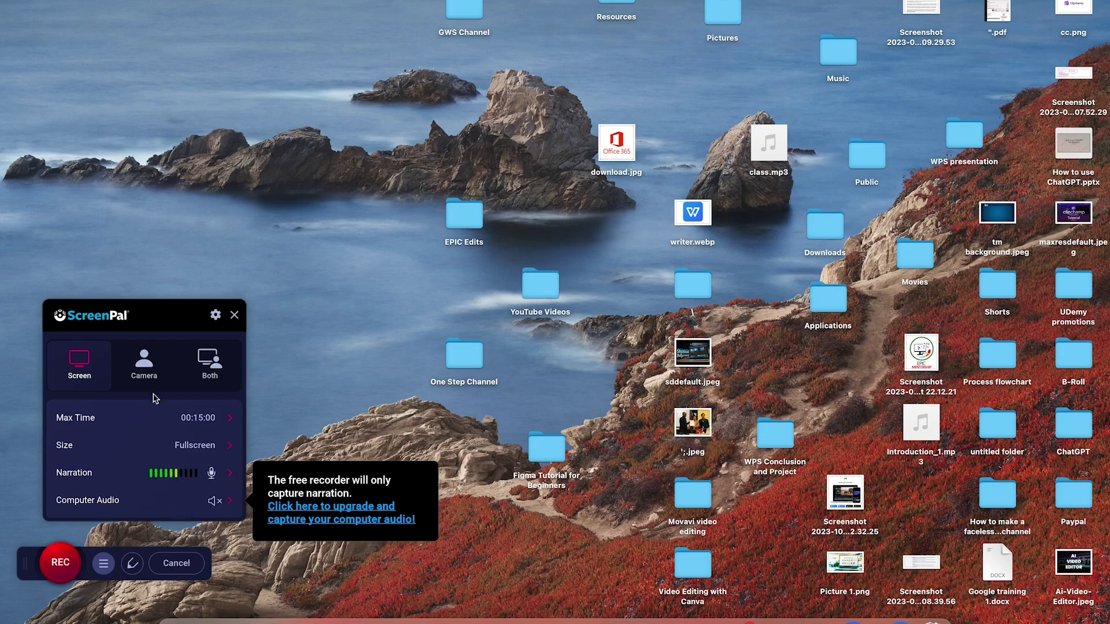
# Switch to camera-only recording, set its video size to 720p and review the available cameras
pyautogui.click(119, 377)
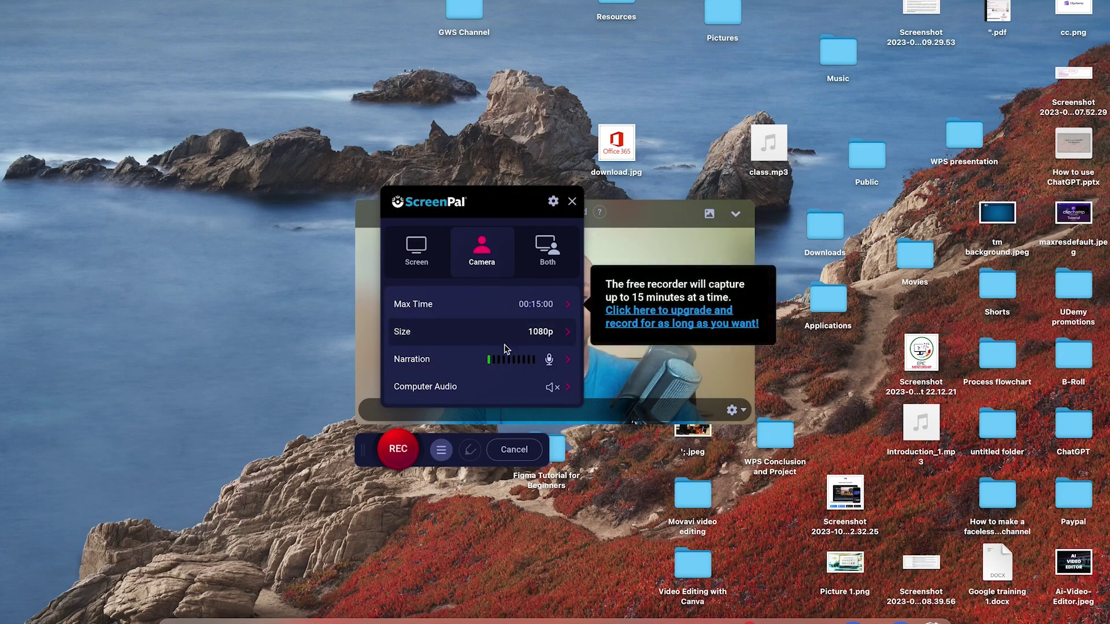
pyautogui.click(519, 339)
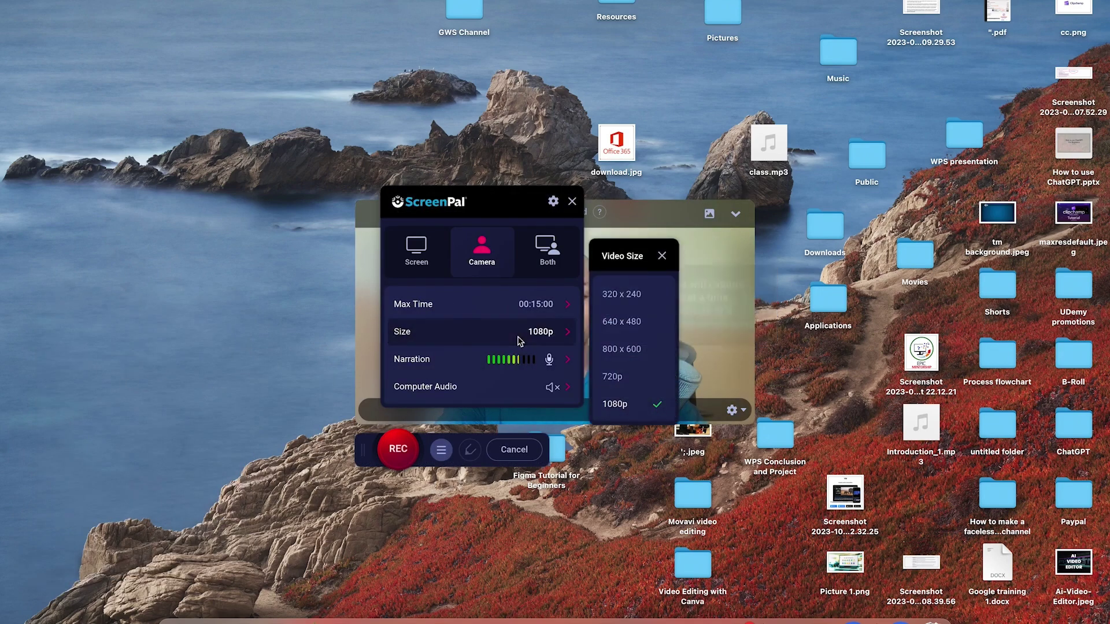
pyautogui.click(625, 376)
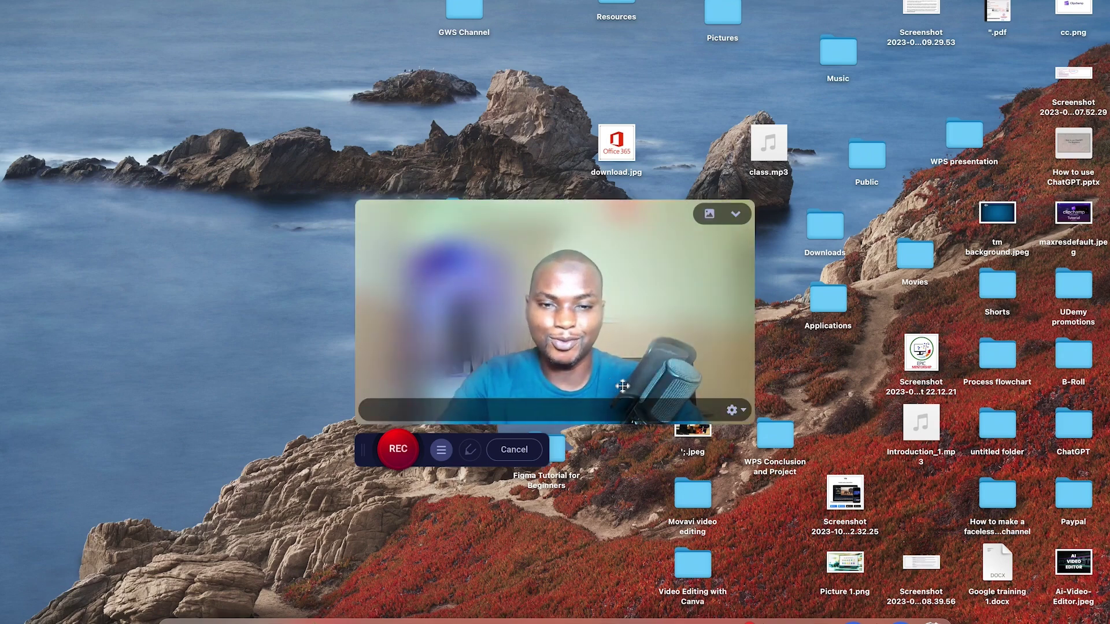
pyautogui.click(732, 414)
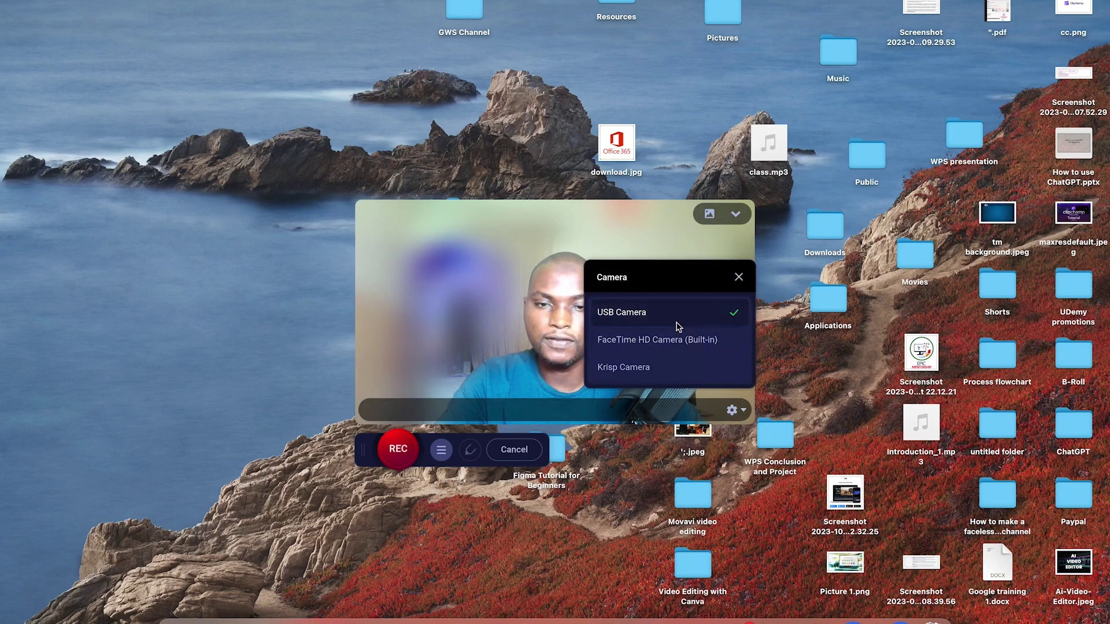
pyautogui.click(738, 278)
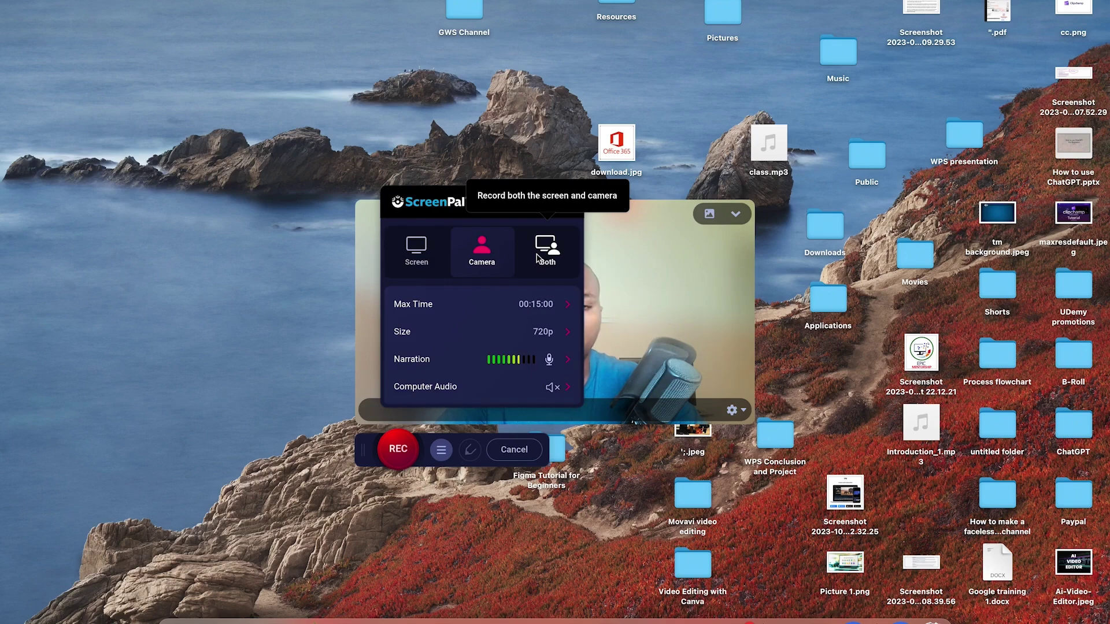
# Switch to recording both screen and camera, move the webcam overlay over the EPIC Edits folder and check its camera options
pyautogui.click(539, 255)
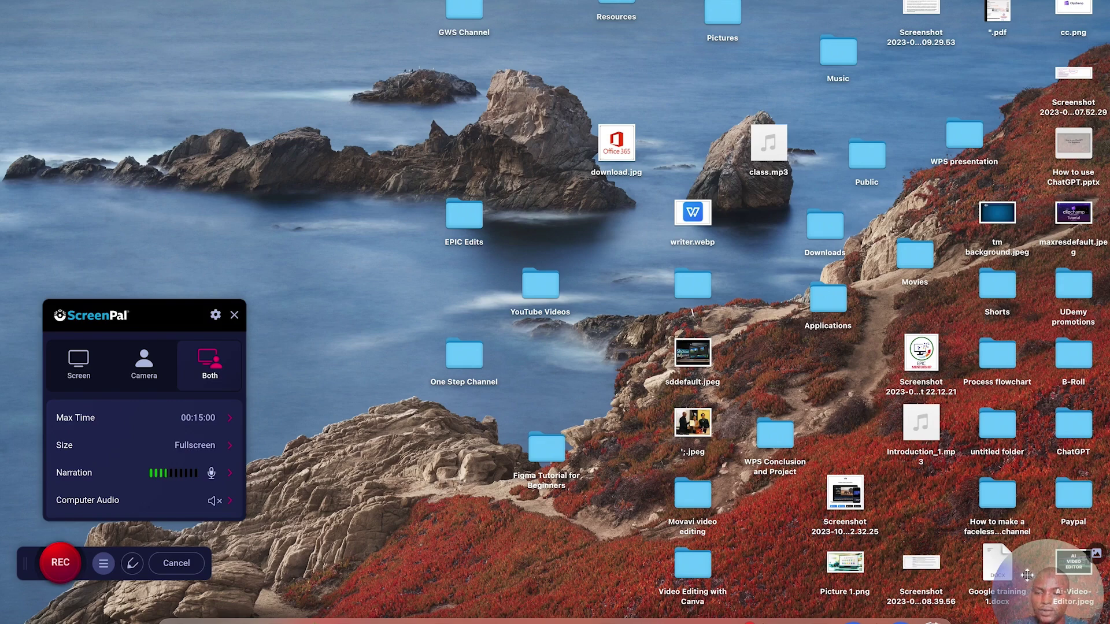
pyautogui.moveTo(1035, 565); pyautogui.dragTo(464, 227)
pyautogui.click(524, 303)
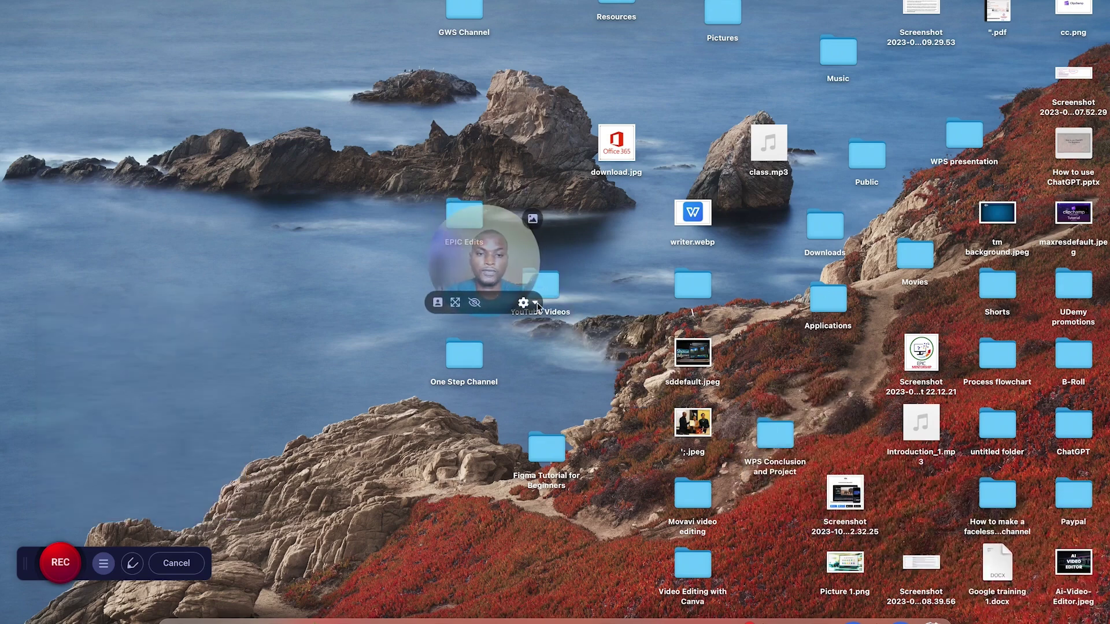
pyautogui.click(496, 209)
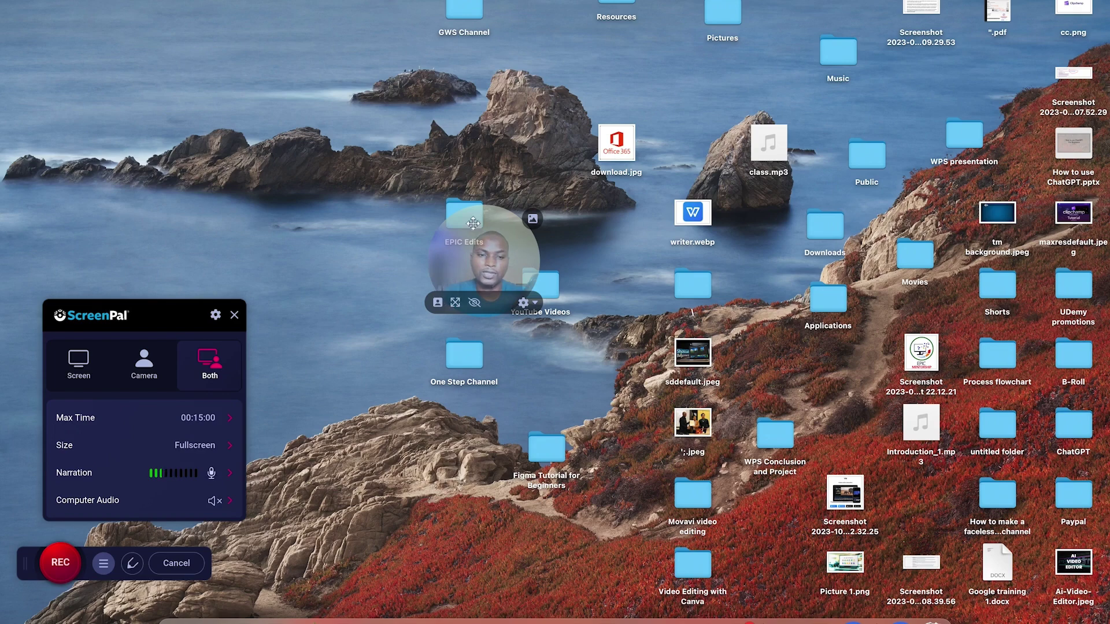
# Reposition the webcam overlay on the desktop and try its rectangular shape before returning it to a circle
pyautogui.moveTo(473, 223); pyautogui.dragTo(628, 518)
pyautogui.click(564, 558)
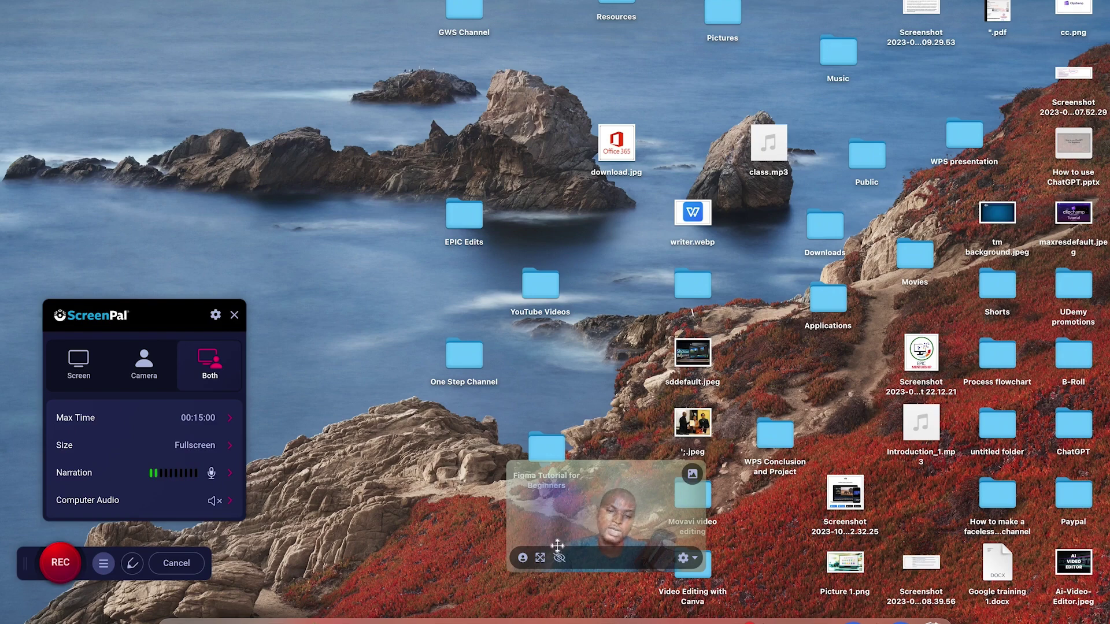
pyautogui.click(522, 558)
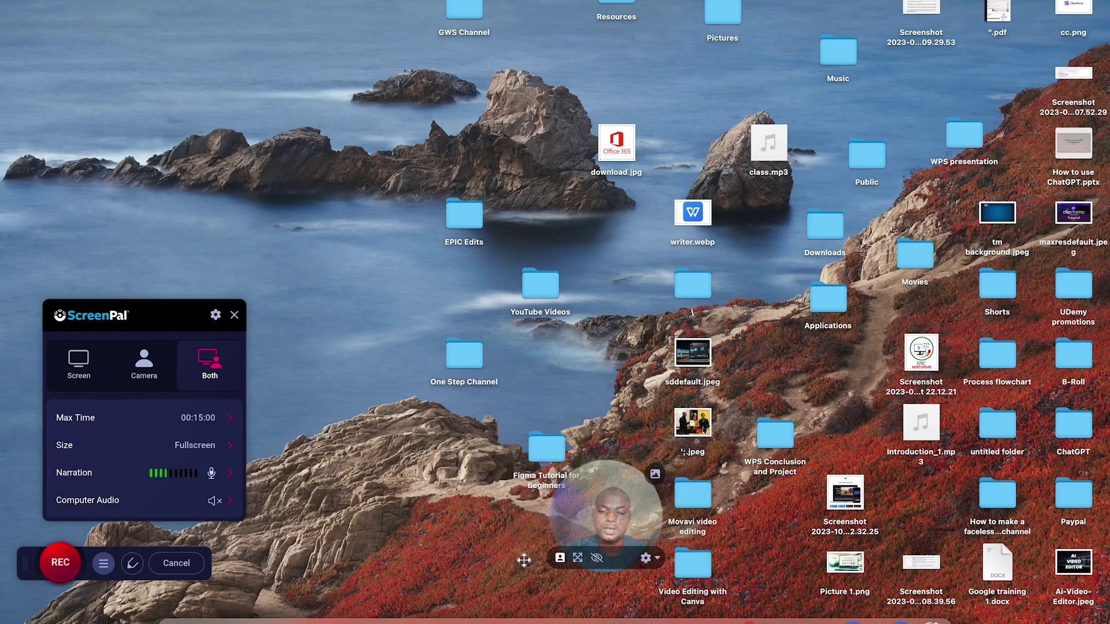
pyautogui.moveTo(643, 472); pyautogui.dragTo(1062, 6)
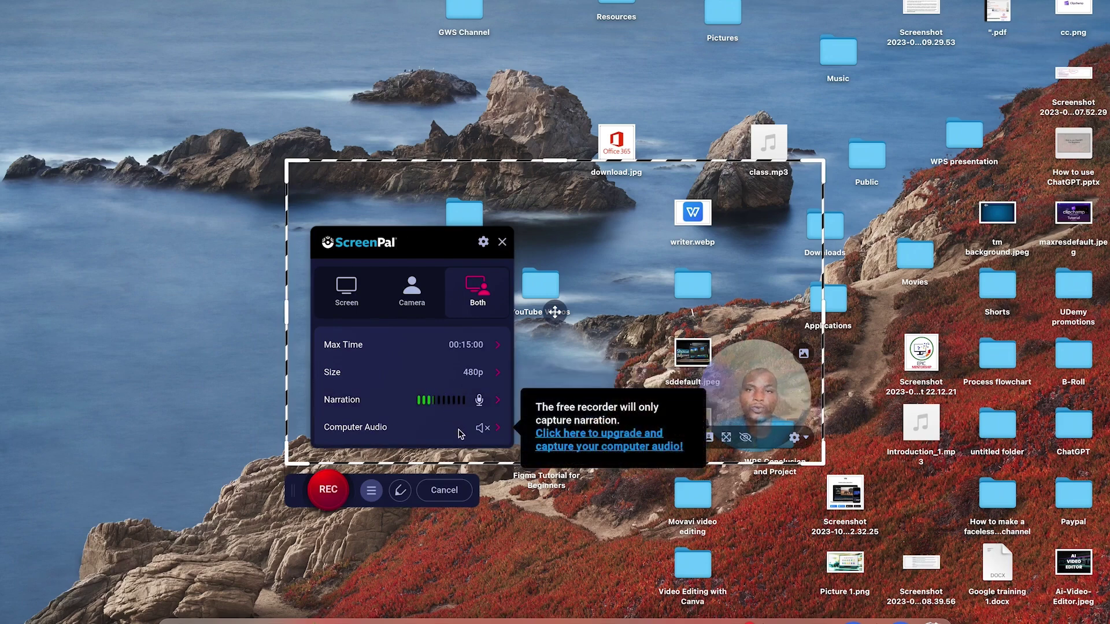
# Set the video size to Fullscreen and start a screen-only recording
pyautogui.click(461, 375)
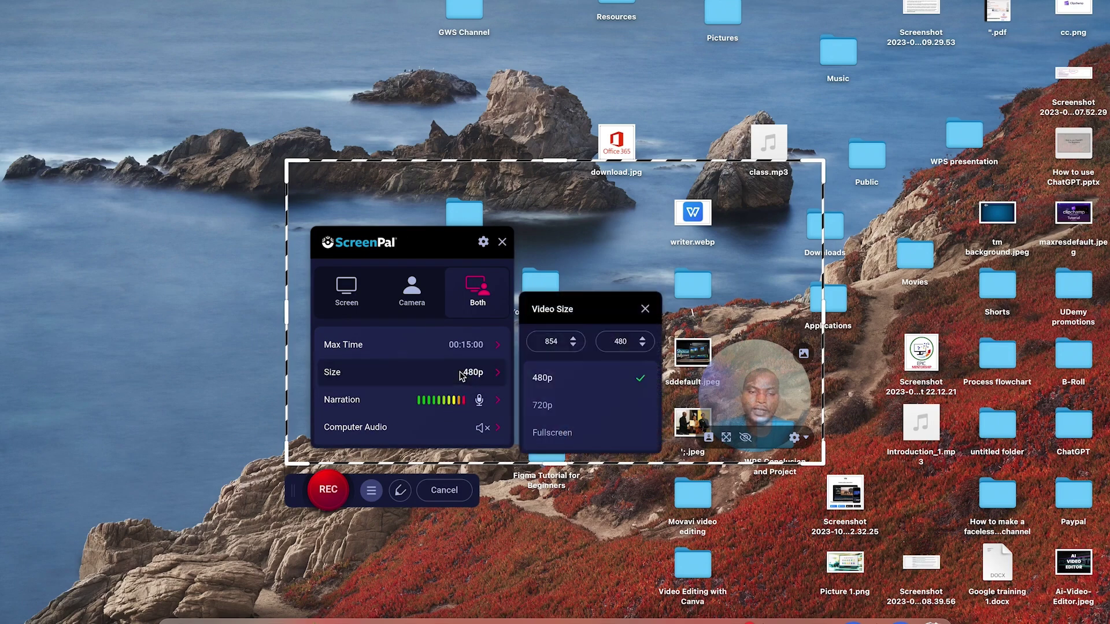
pyautogui.click(559, 434)
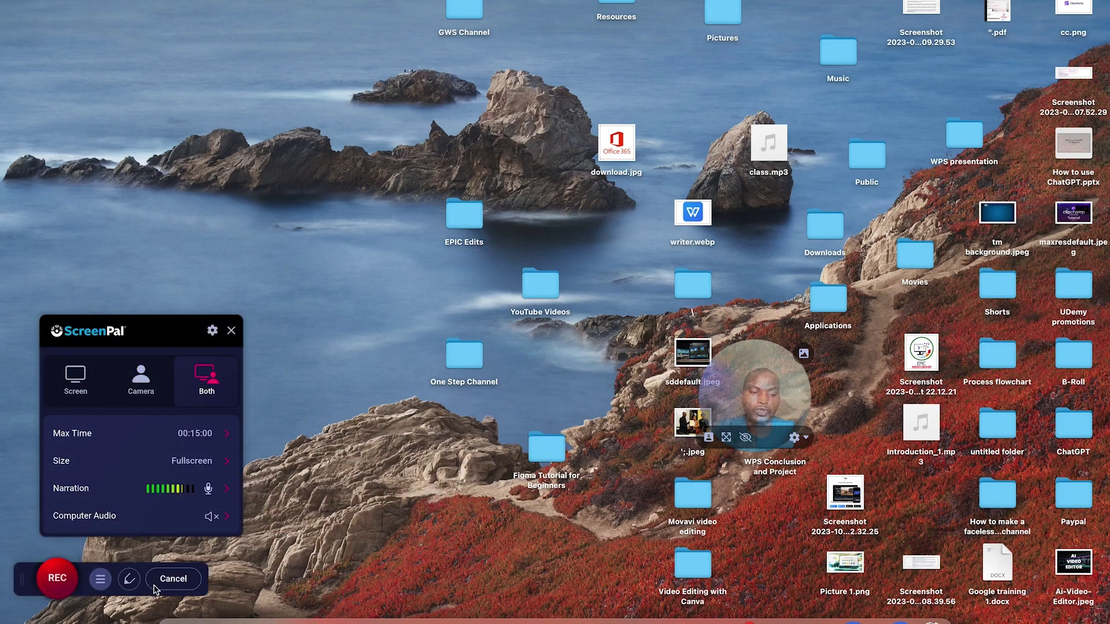
pyautogui.click(78, 390)
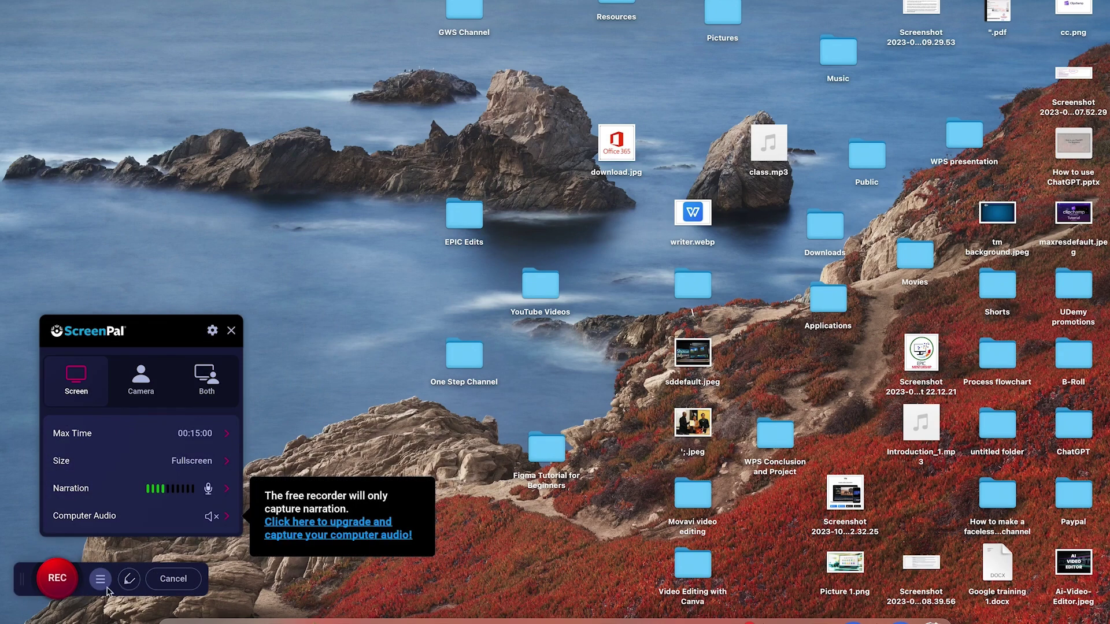
pyautogui.click(56, 579)
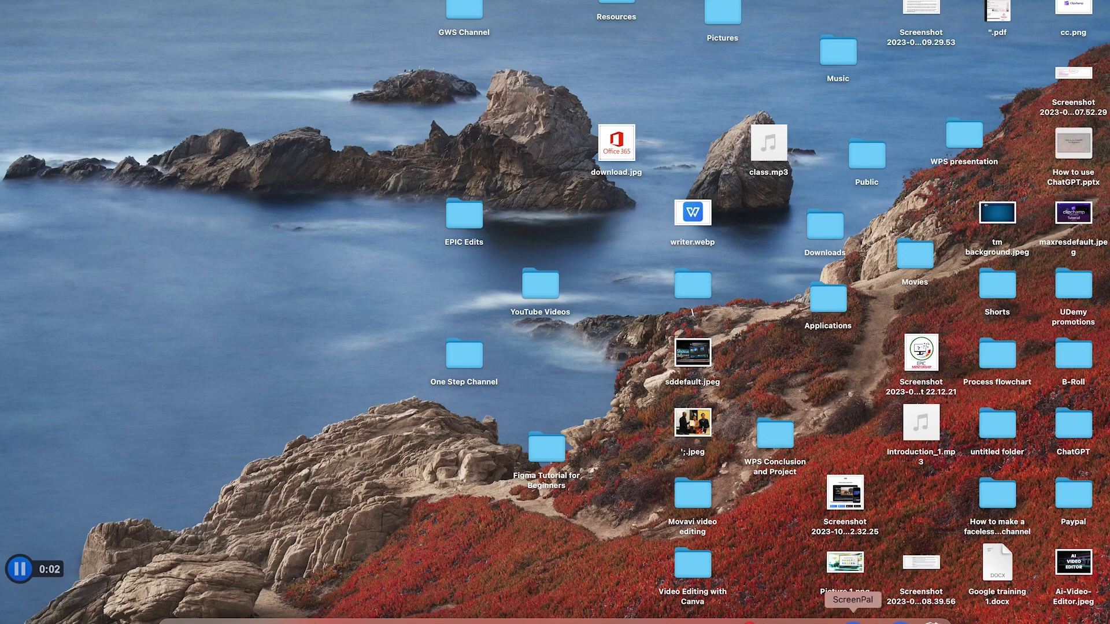
# Open Google Chrome with the EPIC Mentorship profile, load nairaland.com and browse its front page while recording
pyautogui.click(820, 619)
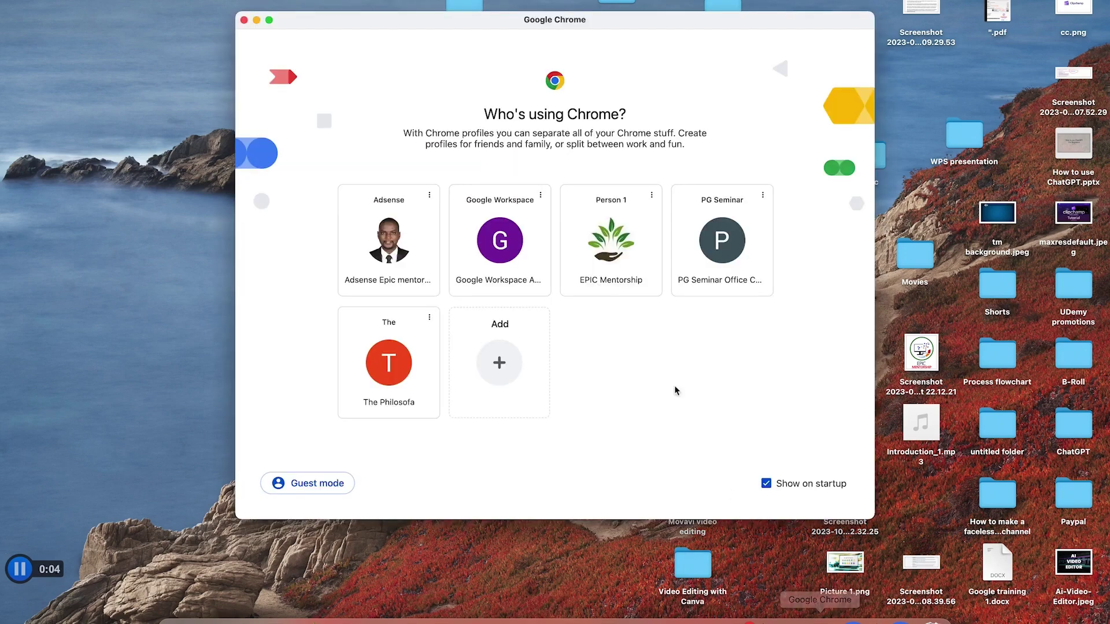
pyautogui.click(624, 274)
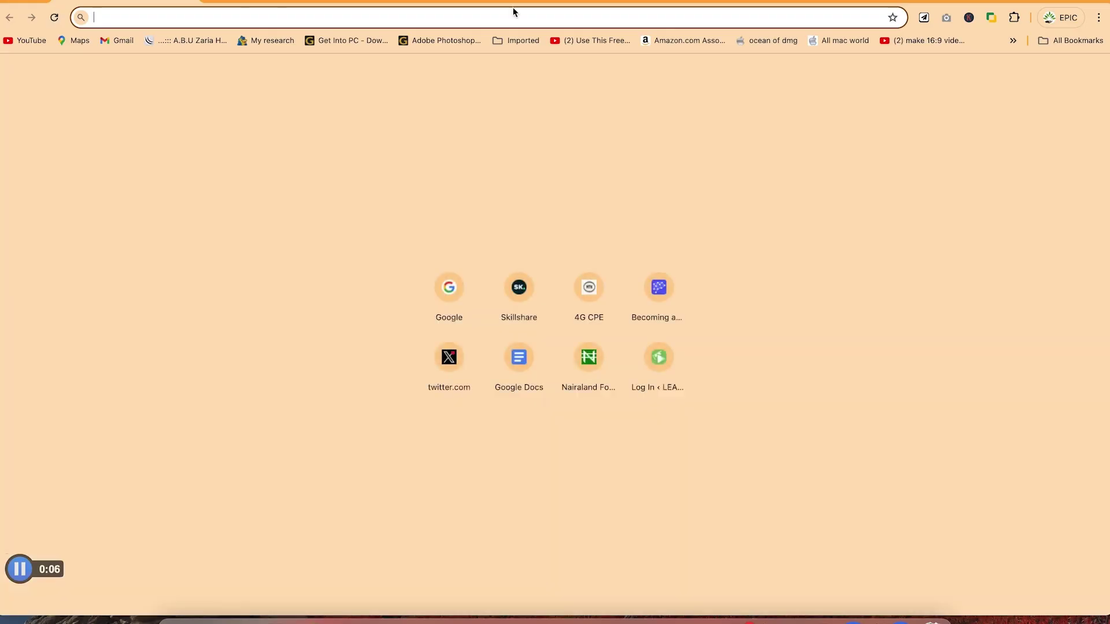
pyautogui.write('na')
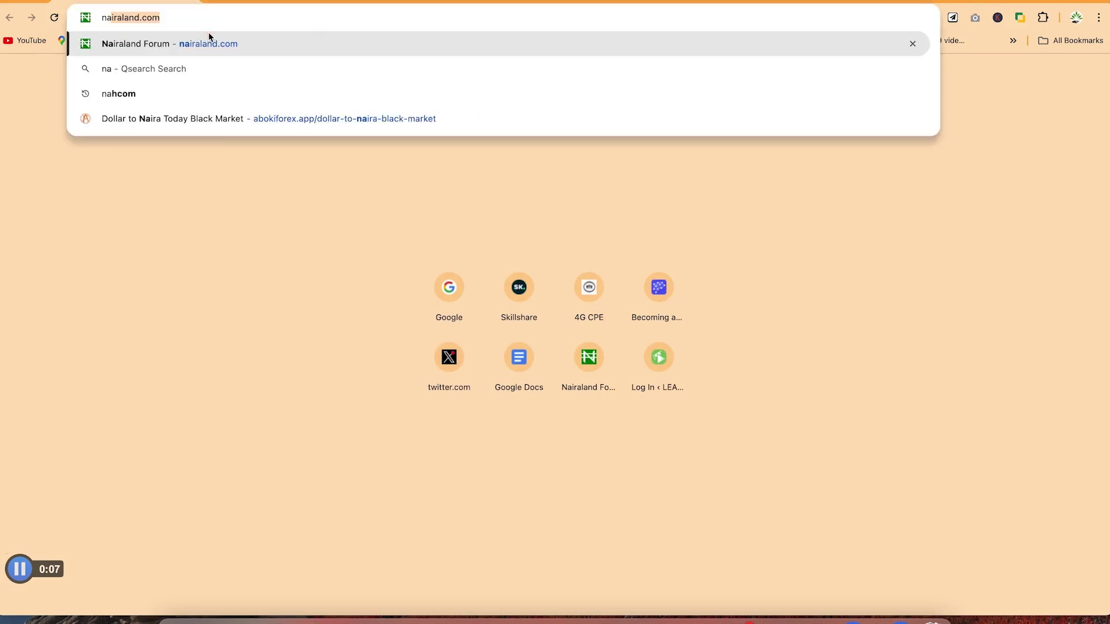
pyautogui.click(209, 34)
pyautogui.scroll(-2, 542, 390)
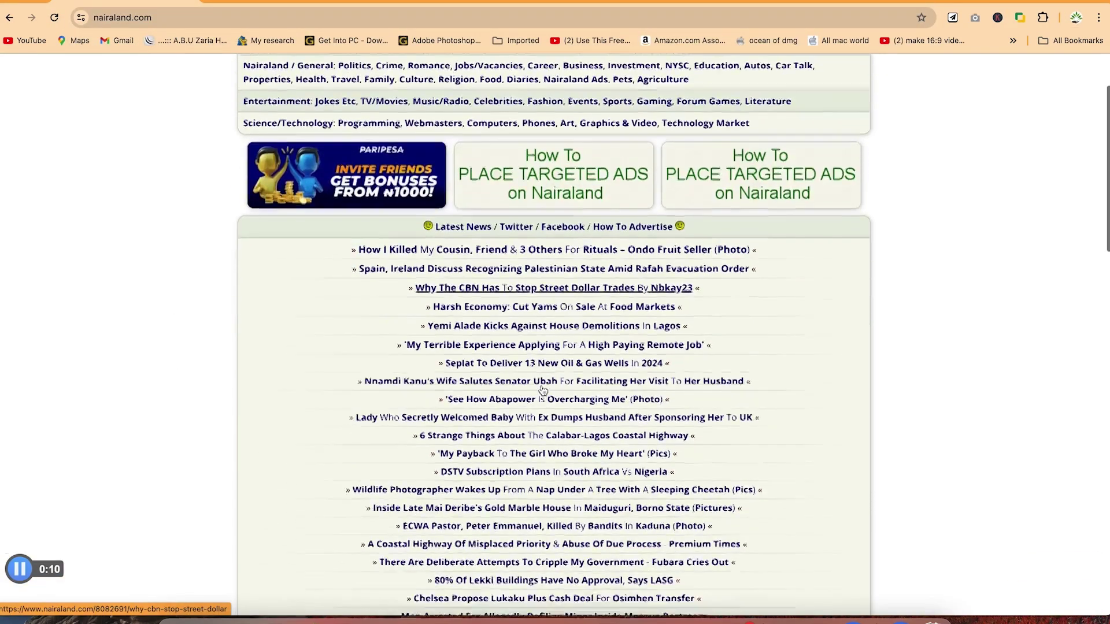
pyautogui.scroll(-10, 542, 390)
pyautogui.scroll(10, 542, 390)
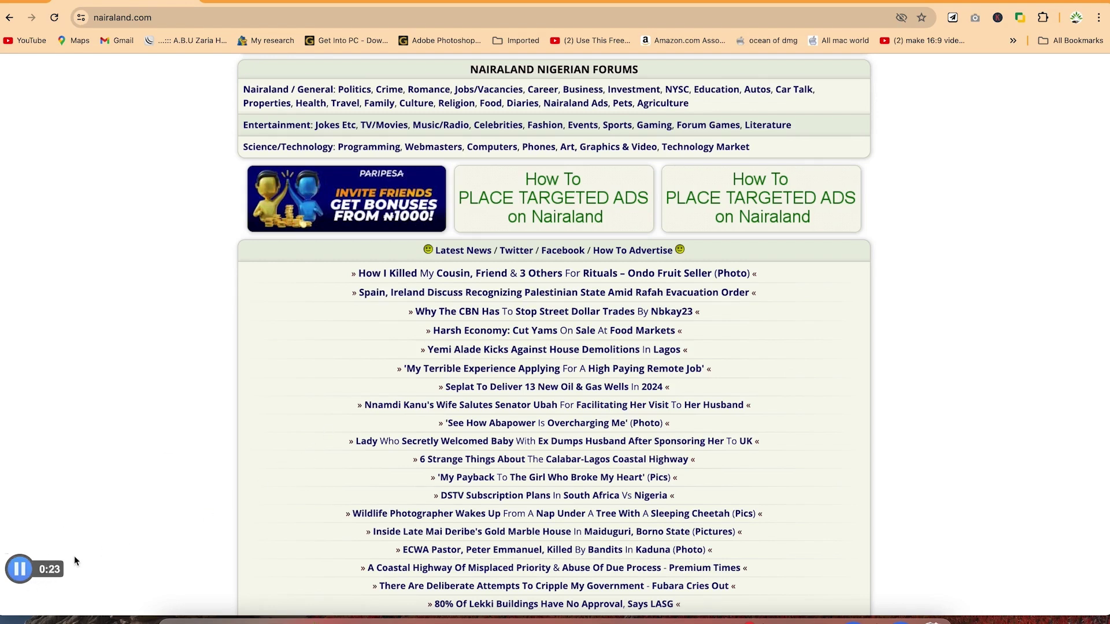
# Pause and finish the recording, then continue to its save and upload options
pyautogui.click(19, 571)
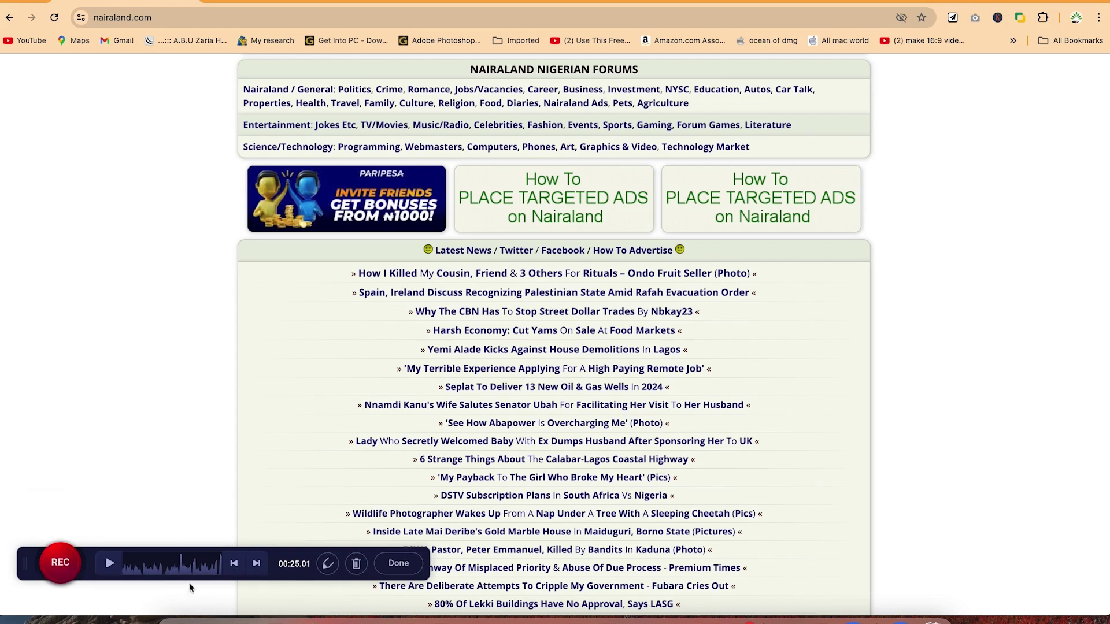
pyautogui.click(398, 565)
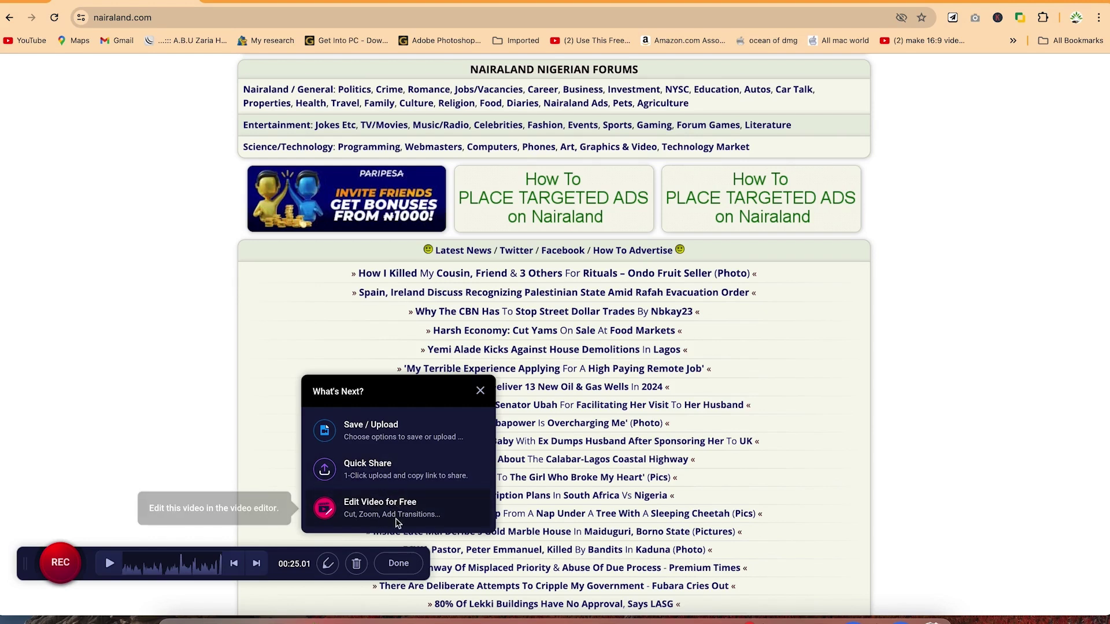
pyautogui.click(391, 431)
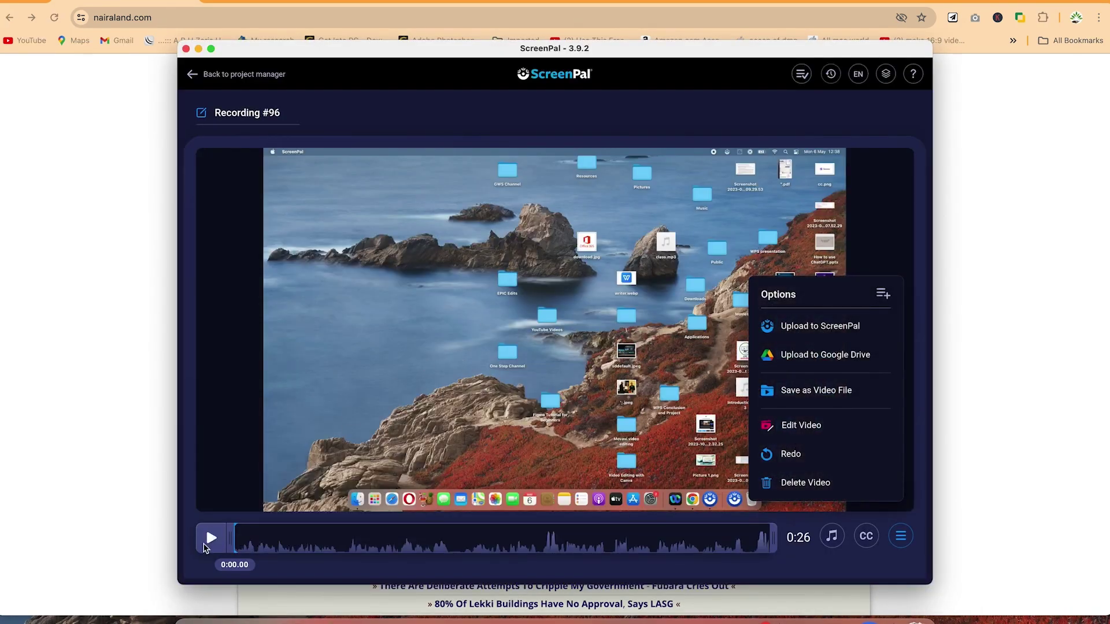
# Play back the opening seconds of the recording and rename it "Sample recording"
pyautogui.click(210, 539)
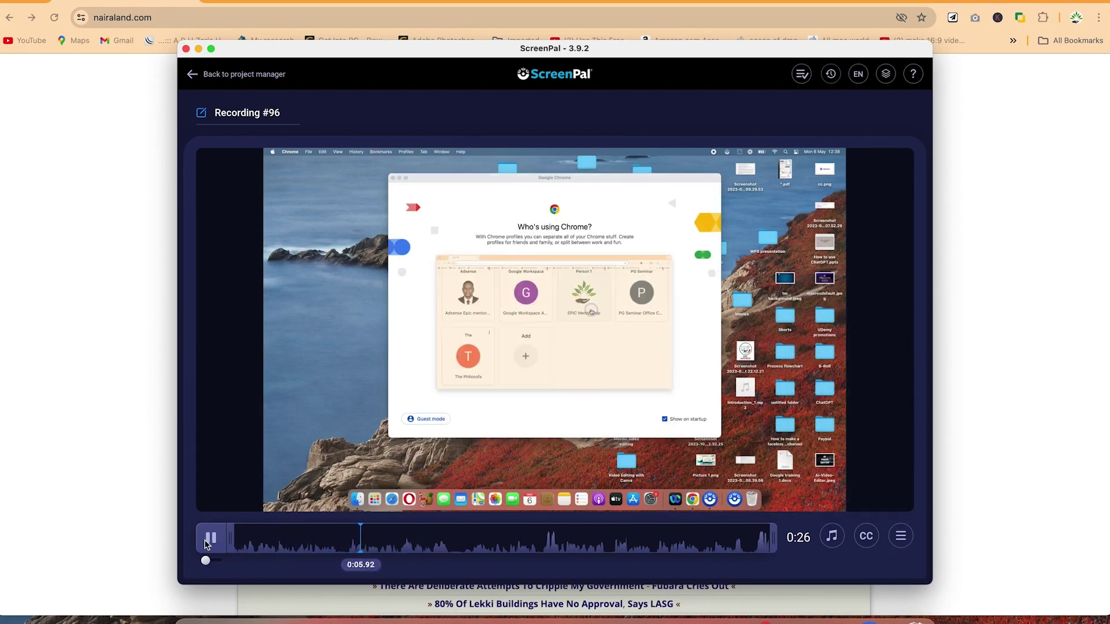
pyautogui.click(209, 540)
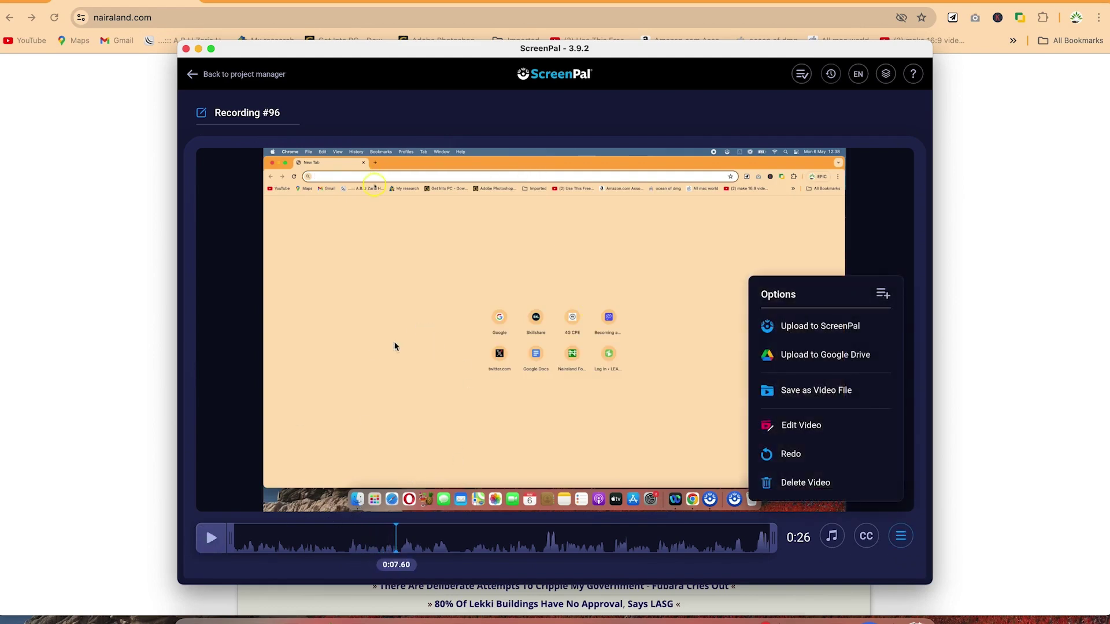
pyautogui.click(259, 114)
pyautogui.click(258, 115)
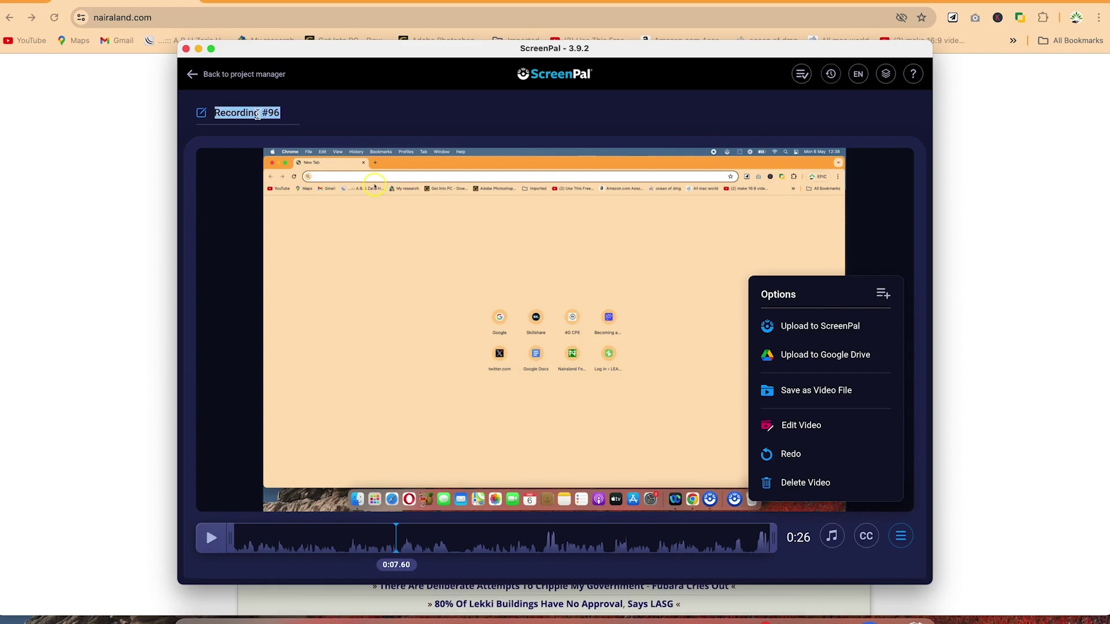
pyautogui.write('Sampel')
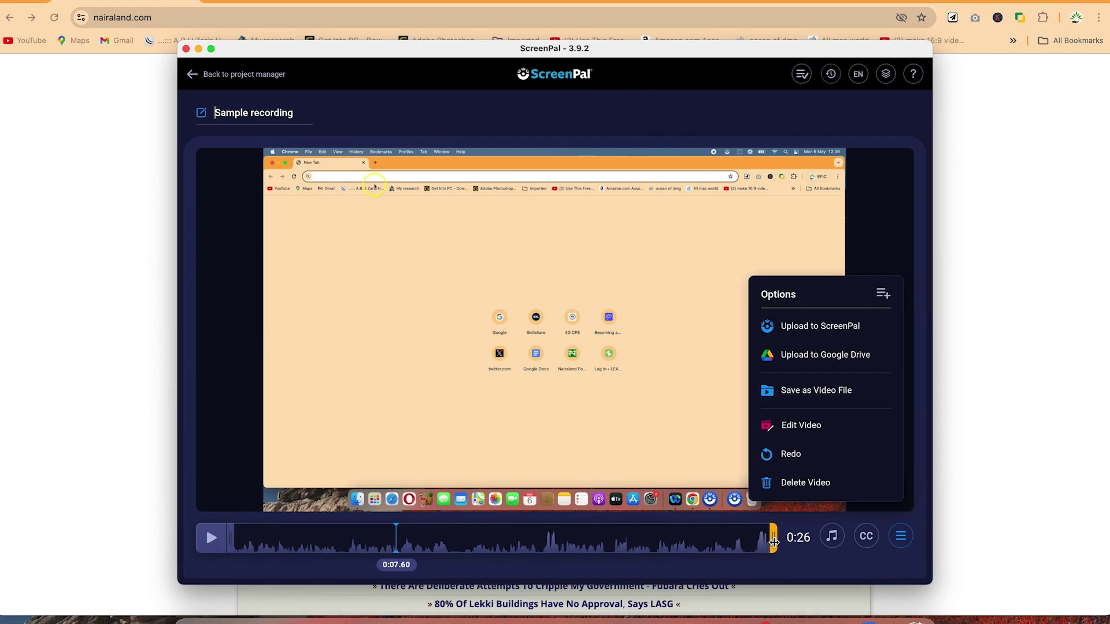
# Try trimming the recording from its end and its start, and restore both trim handles to the full length
pyautogui.moveTo(770, 542); pyautogui.dragTo(689, 543)
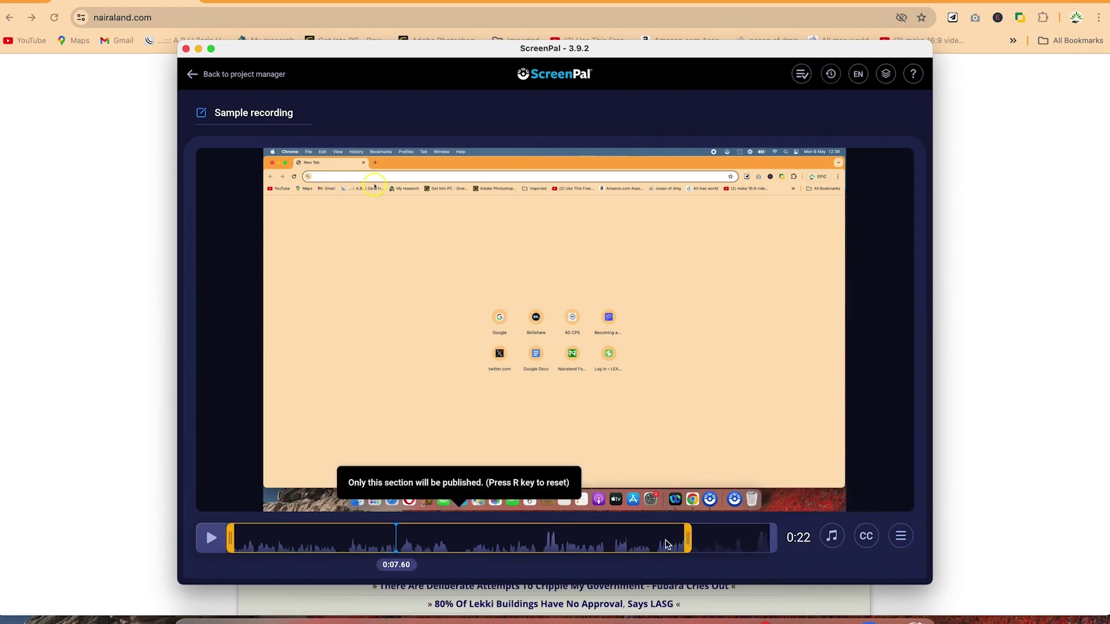
pyautogui.moveTo(232, 537); pyautogui.dragTo(339, 538)
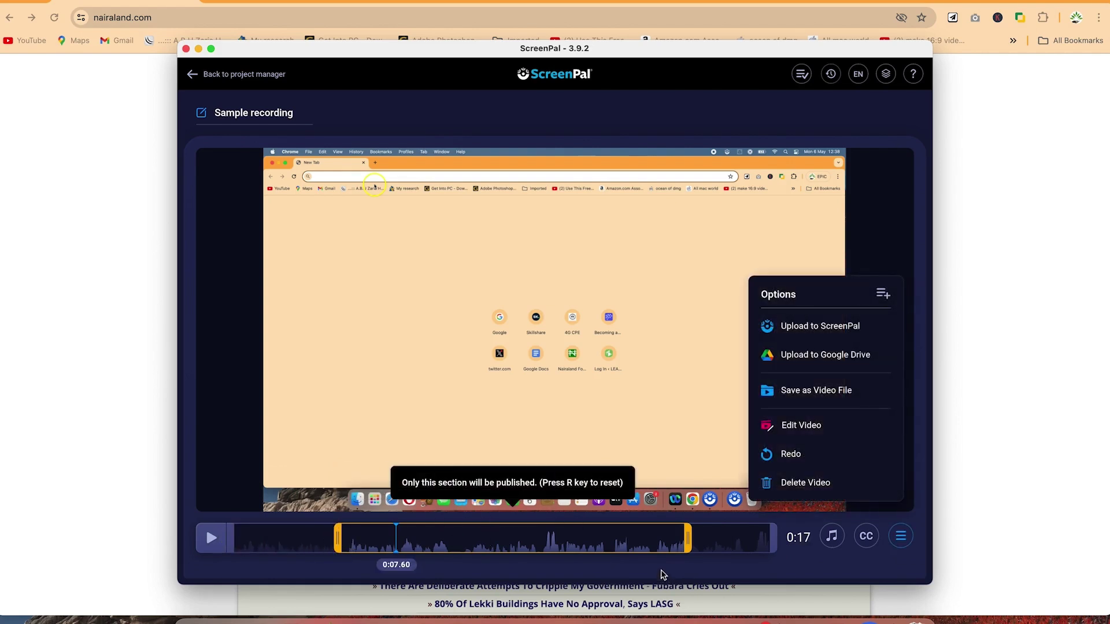
pyautogui.moveTo(686, 546); pyautogui.dragTo(812, 548)
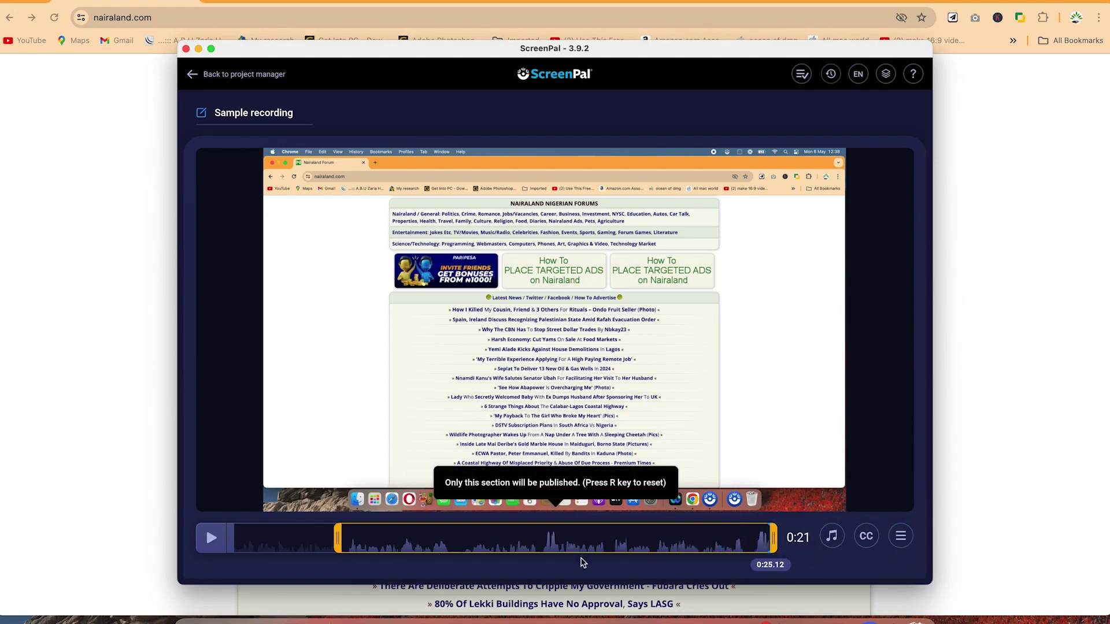
pyautogui.moveTo(340, 539); pyautogui.dragTo(230, 539)
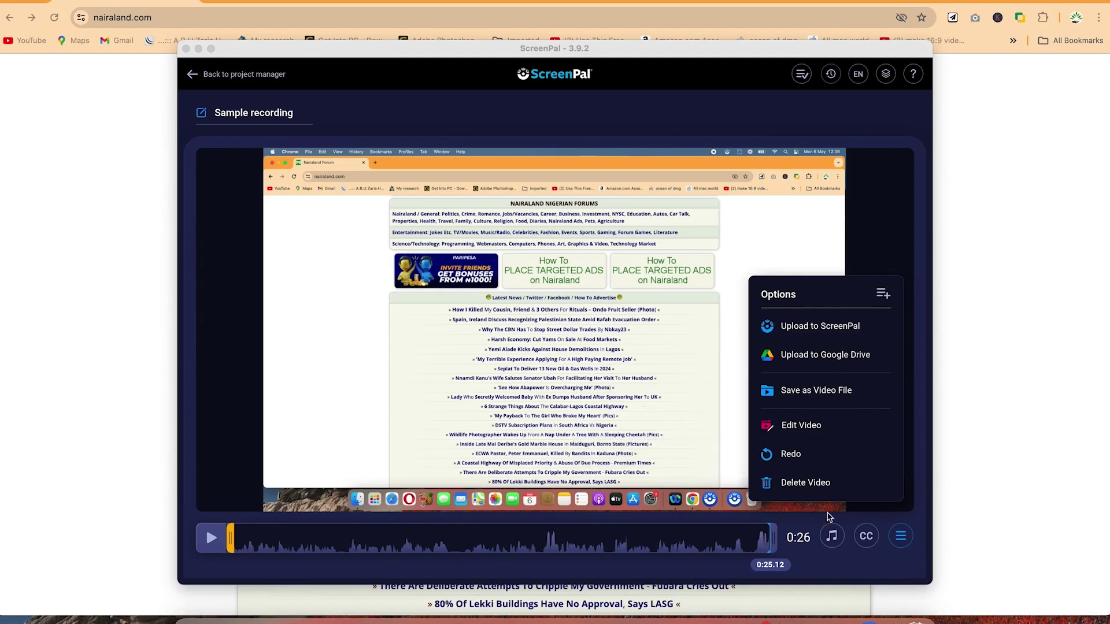
# Show all upload and save destinations for the recording and choose to save it as a video file
pyautogui.click(883, 295)
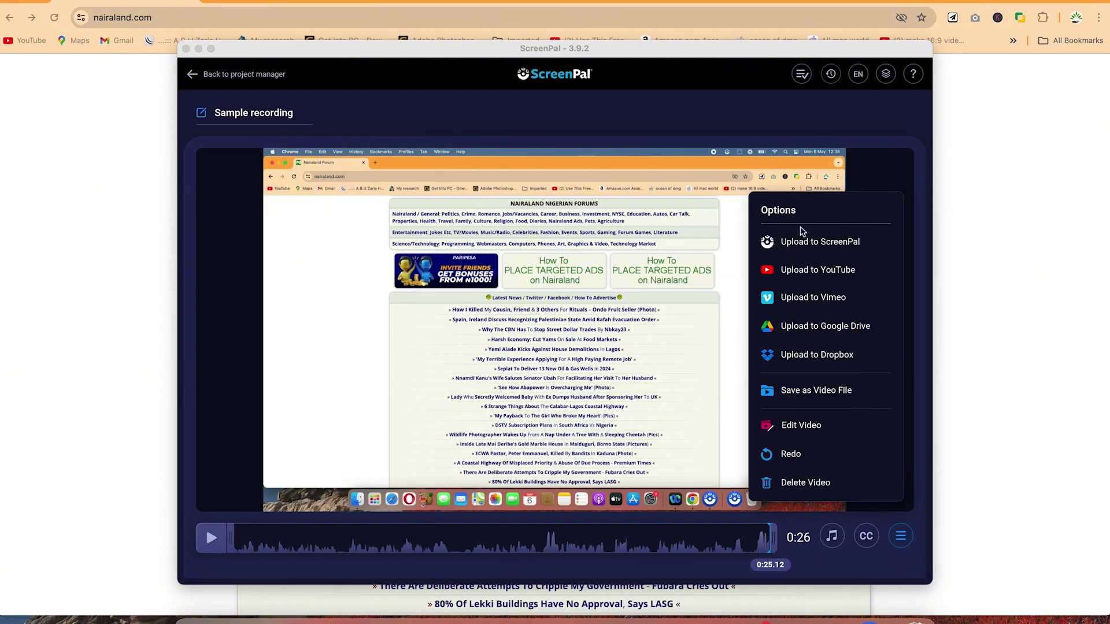
pyautogui.click(797, 398)
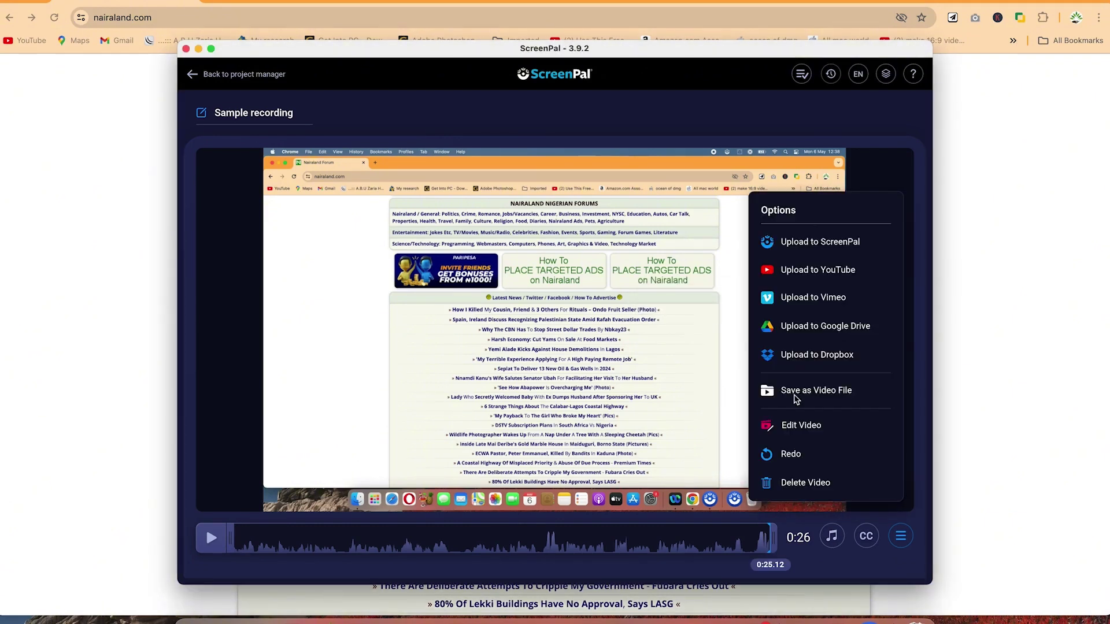
pyautogui.click(798, 398)
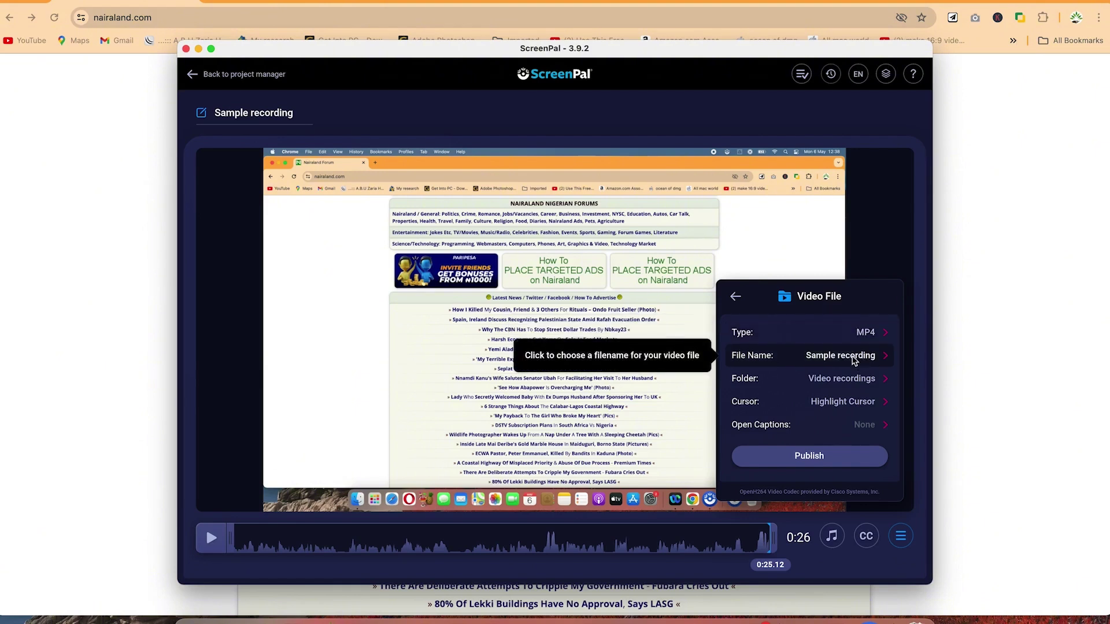
# Set the video file's folder to Screenpal tutorial inside Desktop's YouTube Videos folder and publish the MP4, continuing in the background
pyautogui.click(845, 383)
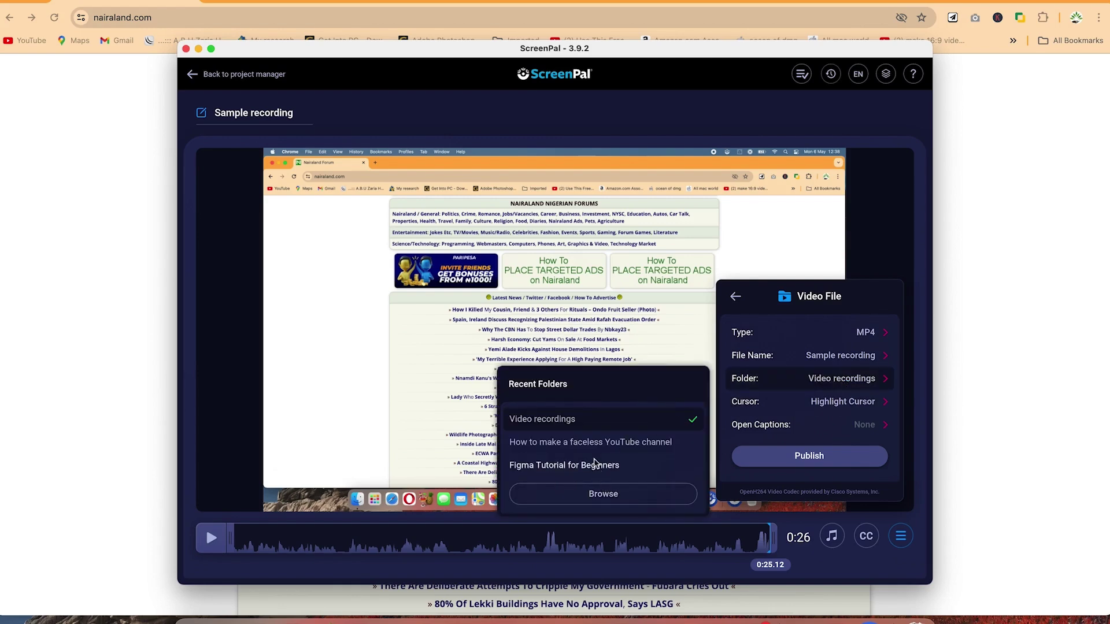
pyautogui.click(615, 502)
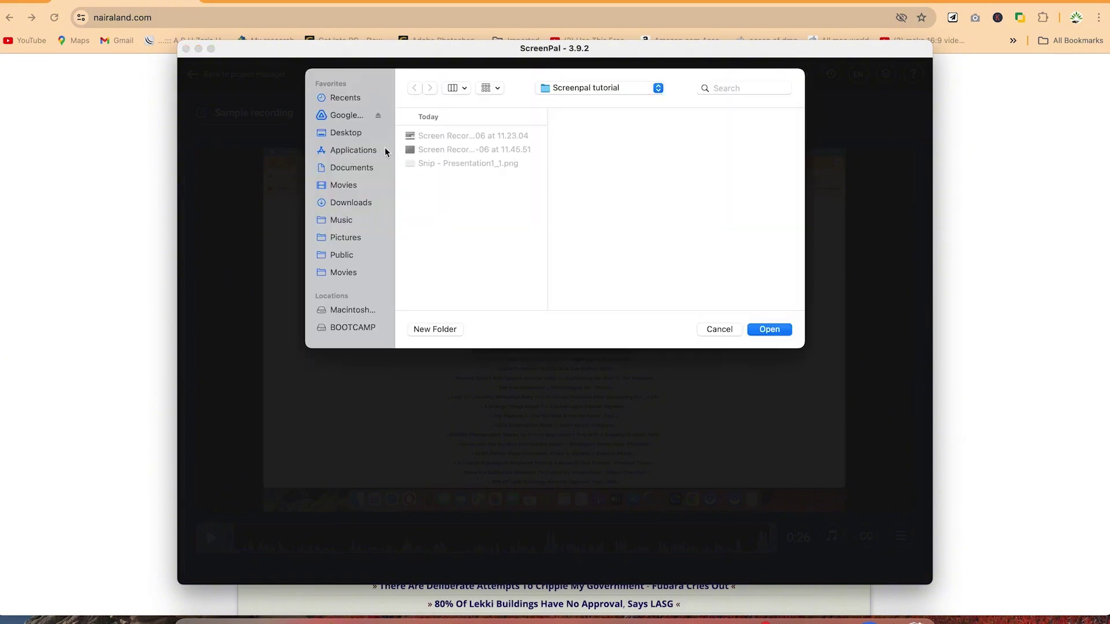
pyautogui.click(351, 133)
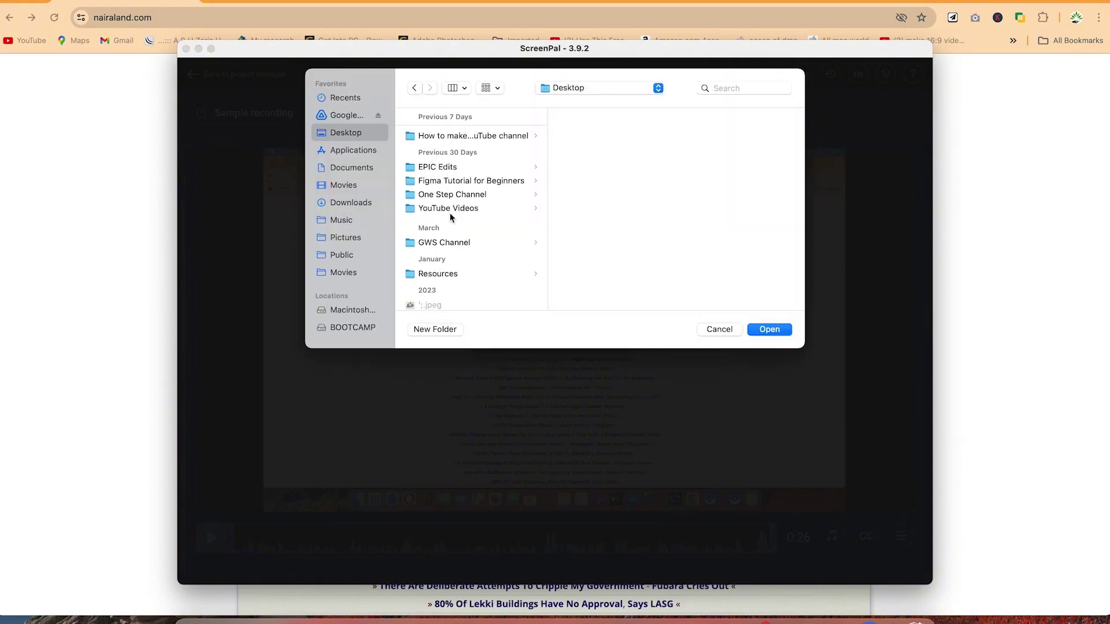
pyautogui.click(452, 210)
pyautogui.click(616, 137)
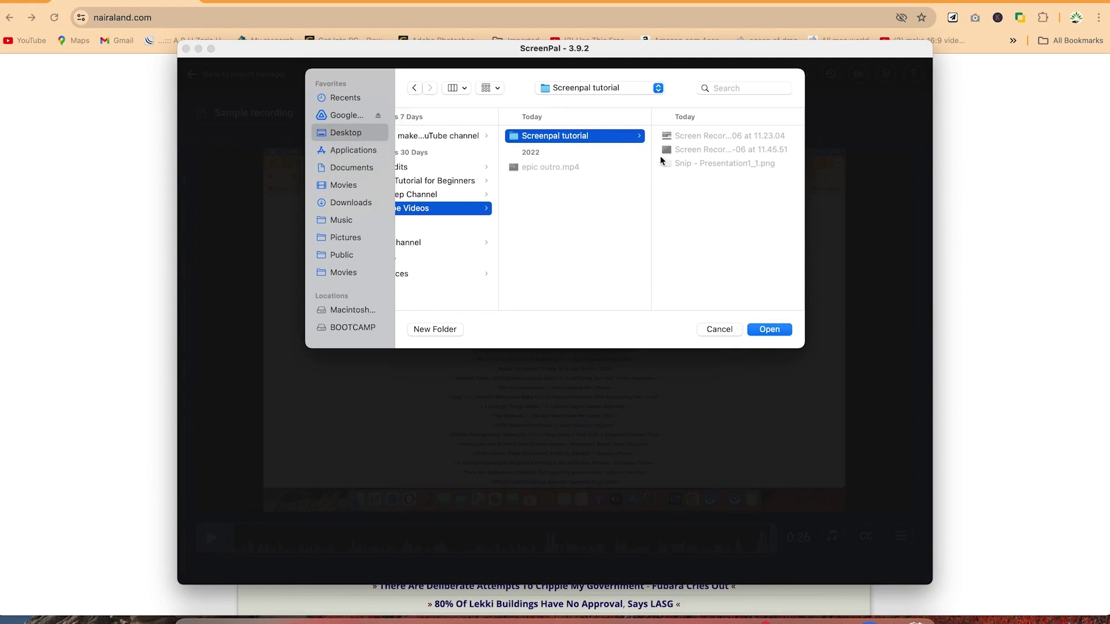
pyautogui.click(768, 329)
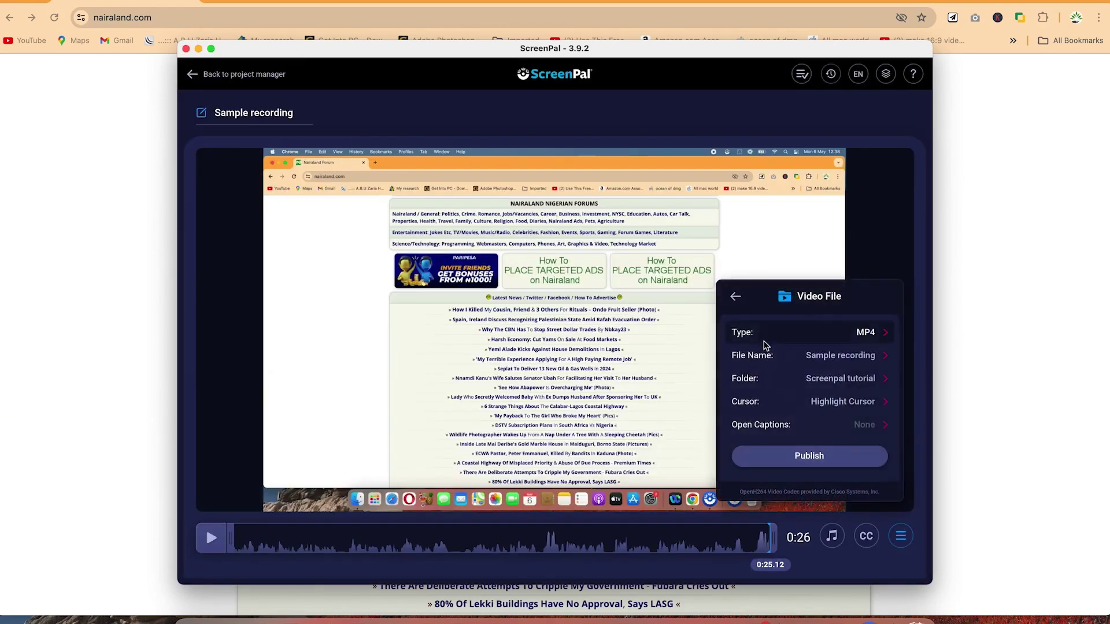
pyautogui.click(810, 457)
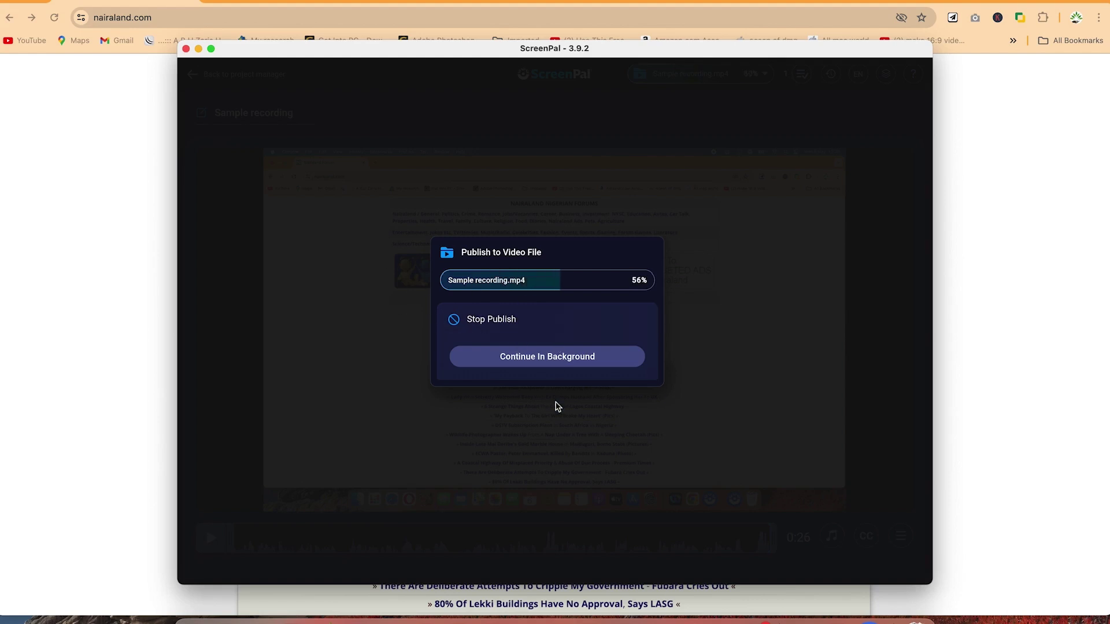
pyautogui.click(537, 356)
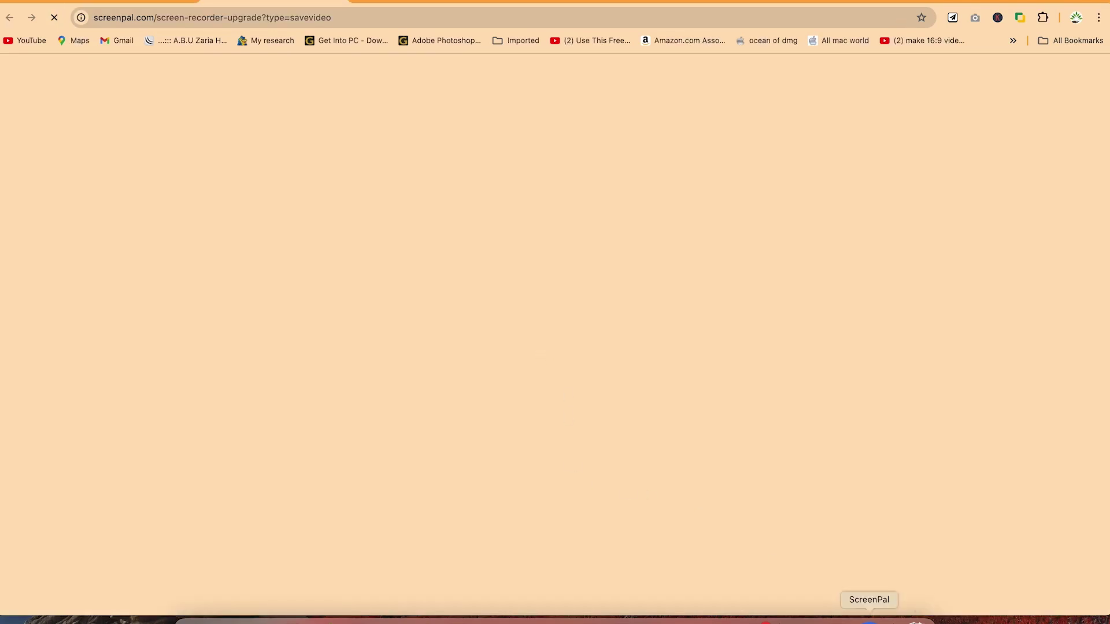
# Return to ScreenPal, open the "Sample recording" project in the video editor and make the editor full screen
pyautogui.click(869, 620)
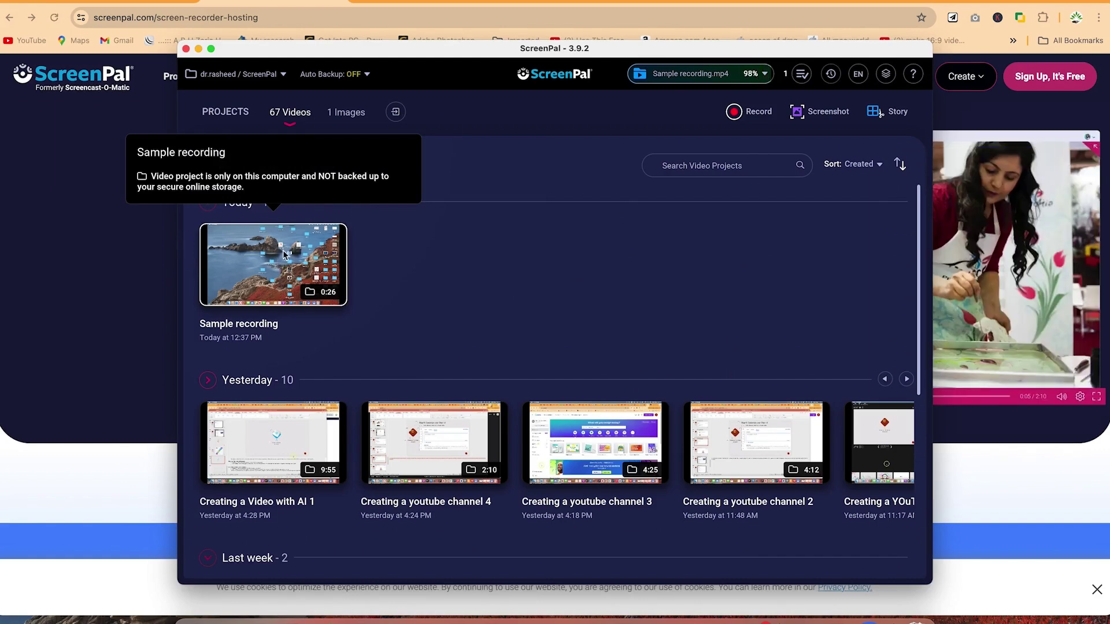
pyautogui.click(258, 282)
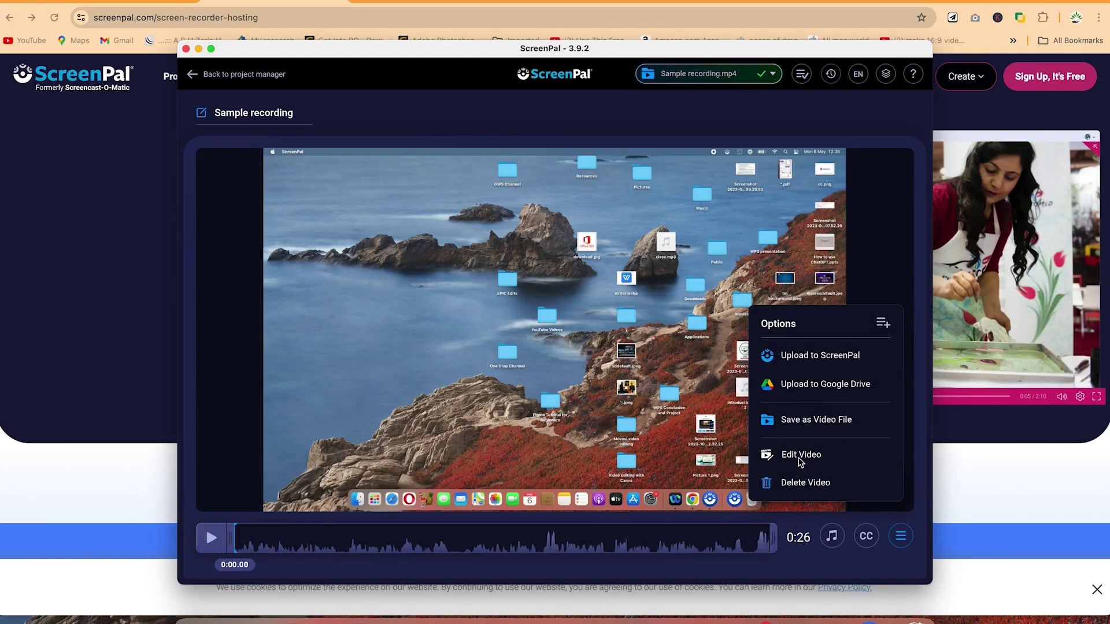
pyautogui.click(800, 455)
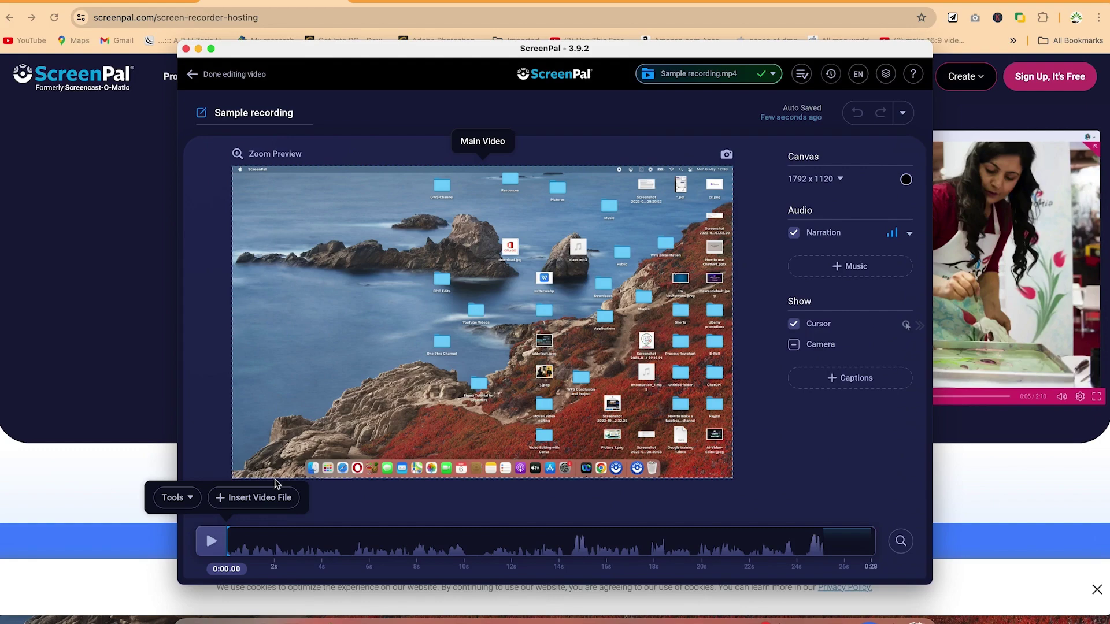
pyautogui.click(211, 49)
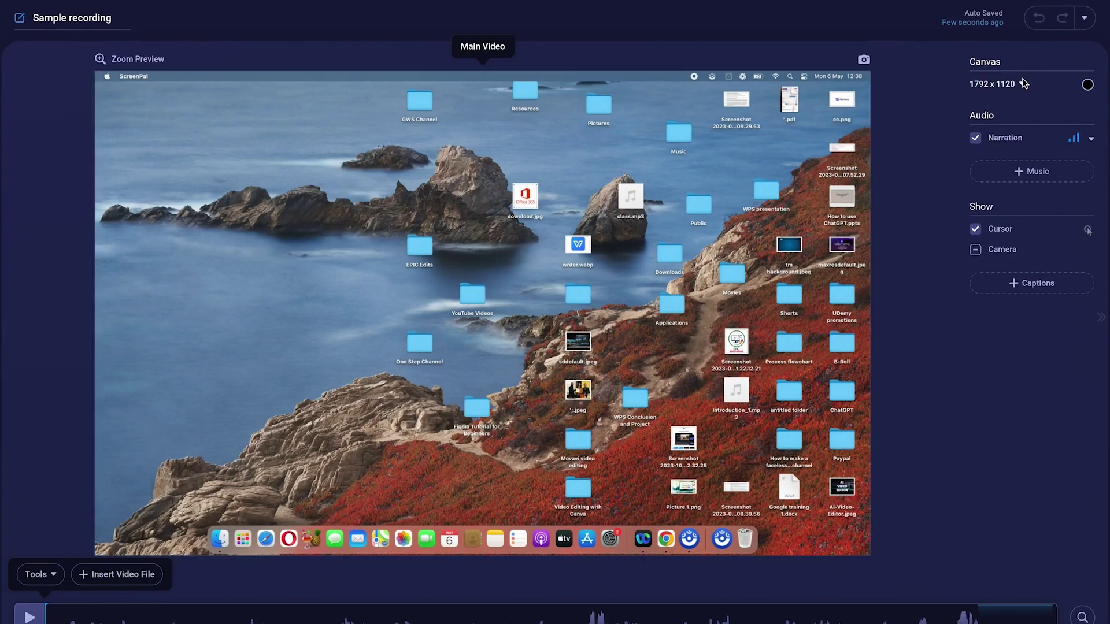
# Examine the narration audio settings and the Add Captions starting options, closing both without applying anything
pyautogui.click(1092, 141)
pyautogui.click(834, 377)
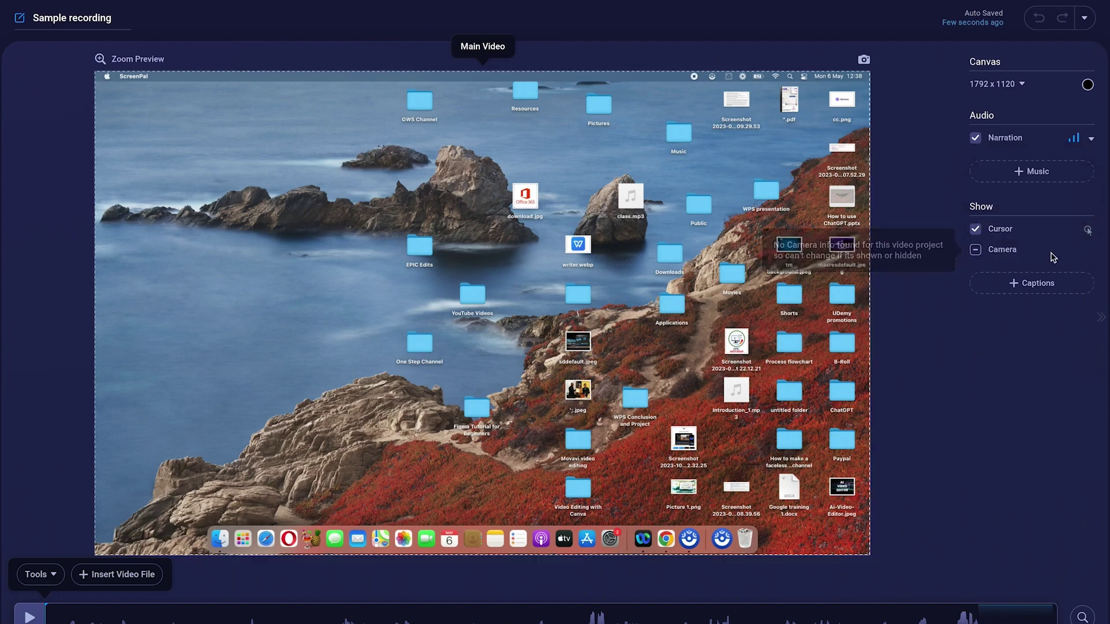
pyautogui.click(1035, 295)
pyautogui.click(1036, 295)
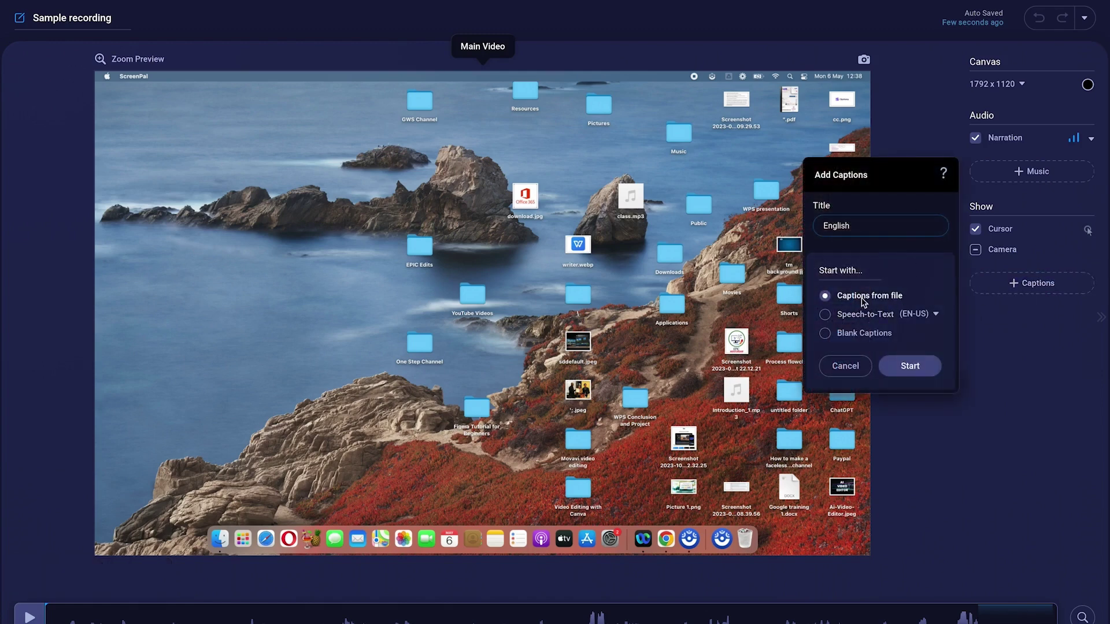
pyautogui.click(912, 369)
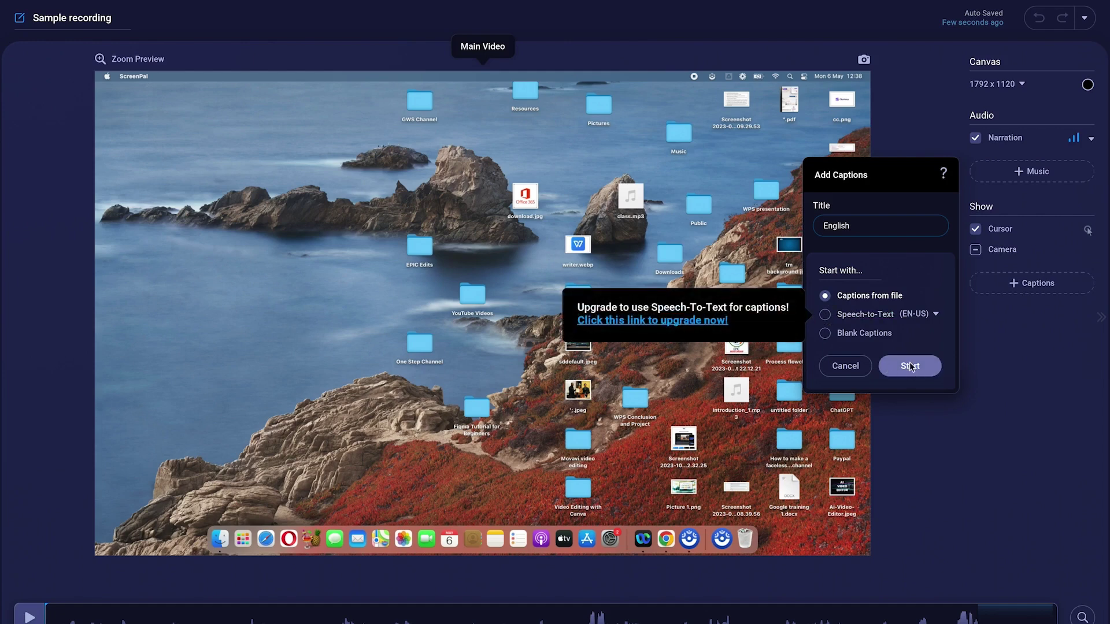
pyautogui.click(837, 371)
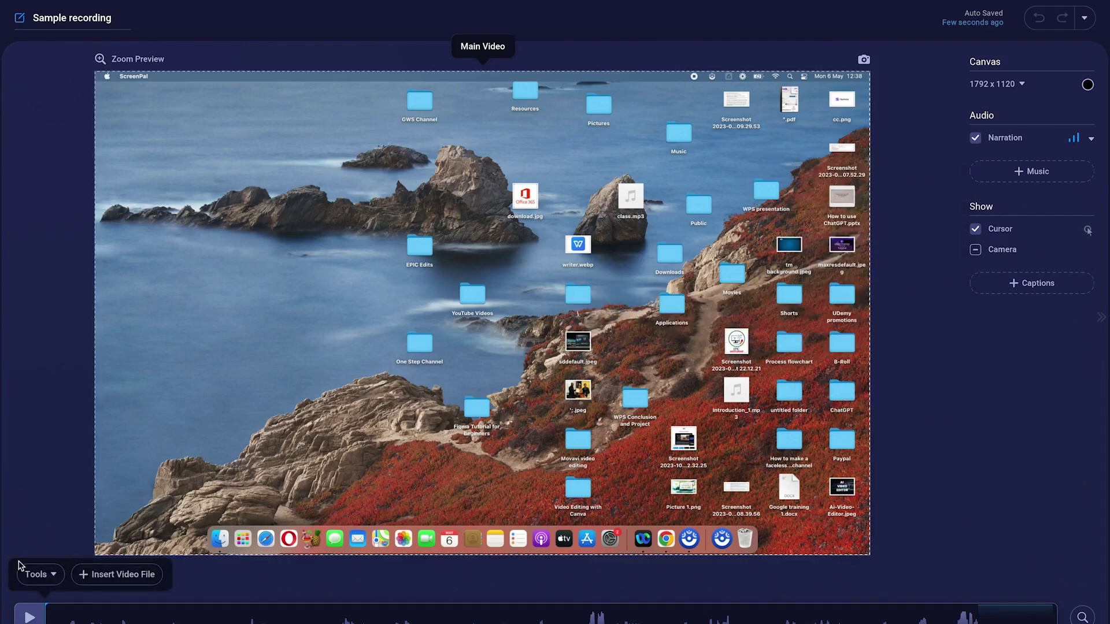
# Examine the sources for inserting a video file and the editing tools, including Hide, Insert, Overlay, Replace, Sound and Speed
pyautogui.click(111, 576)
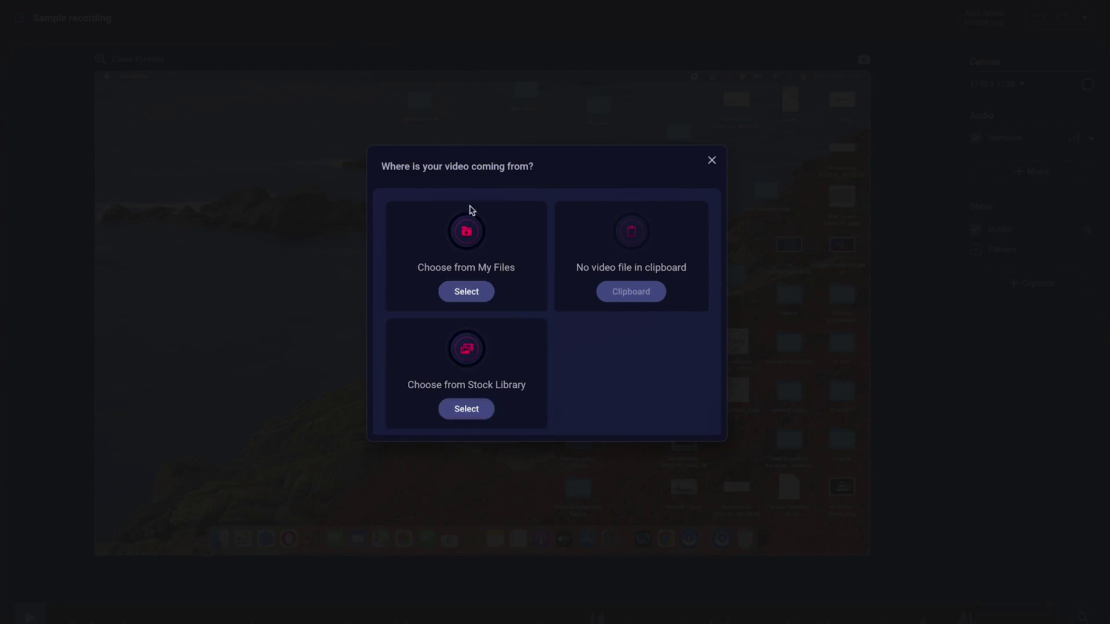
pyautogui.click(713, 161)
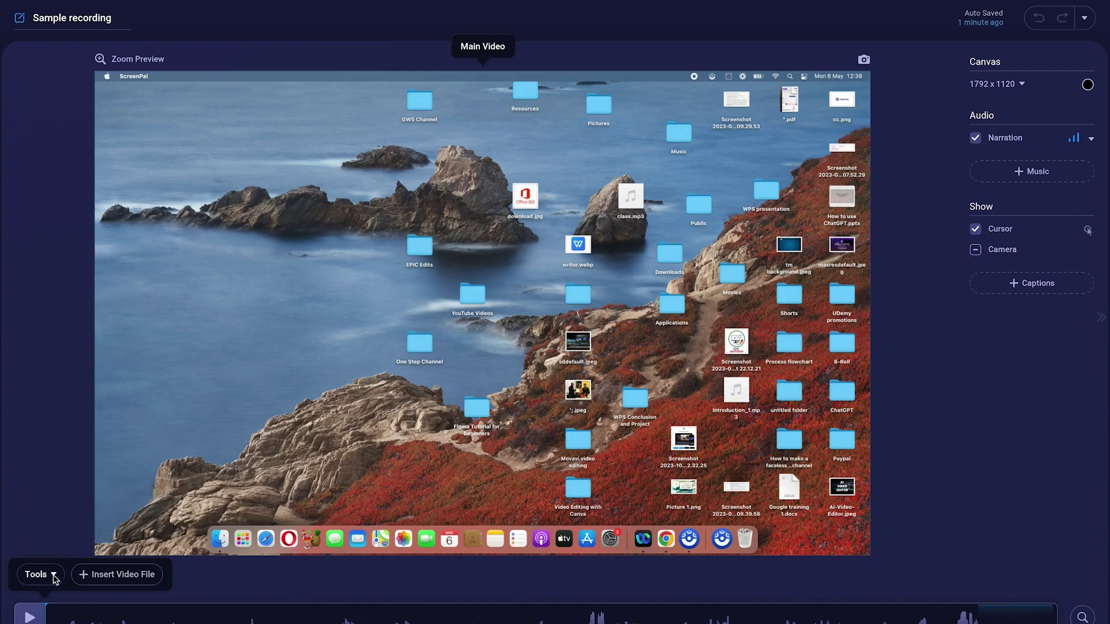
pyautogui.click(51, 575)
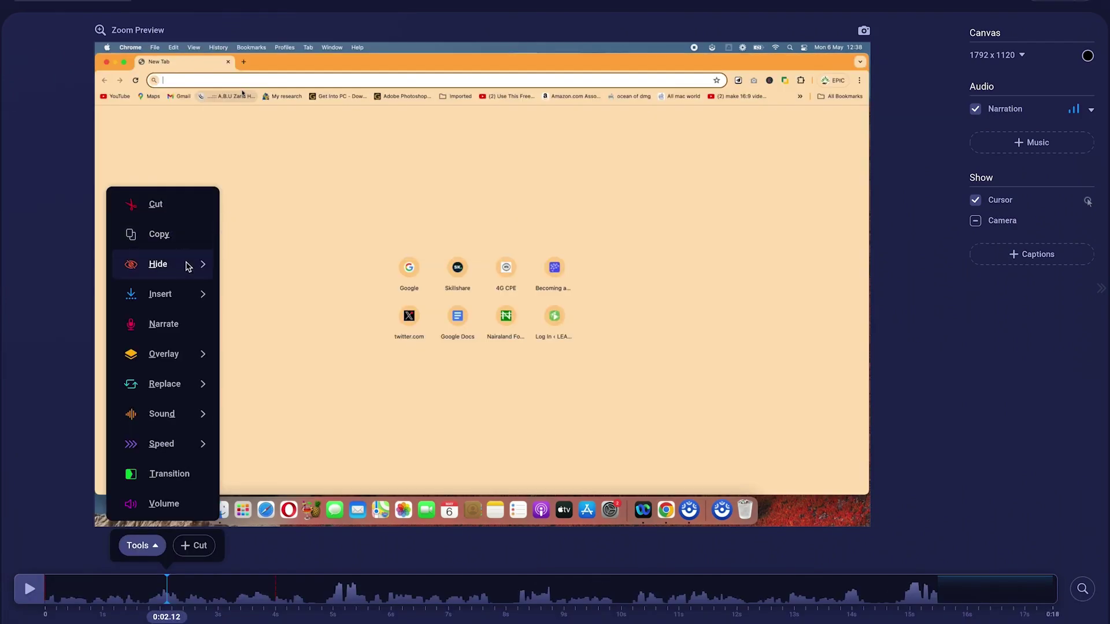
pyautogui.moveTo(193, 264)
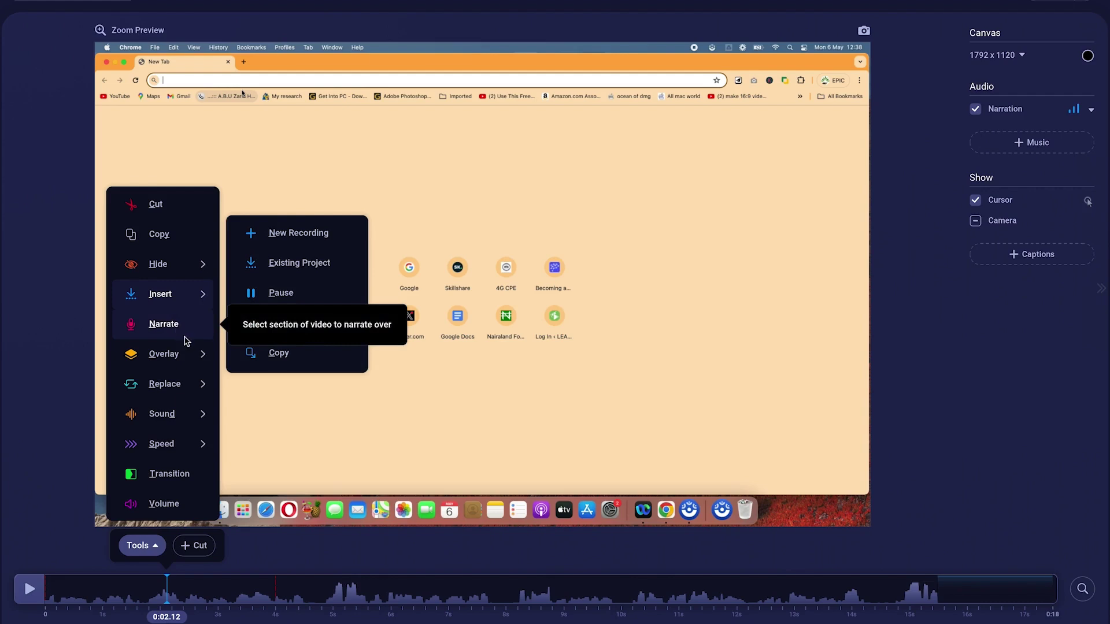
pyautogui.moveTo(211, 366)
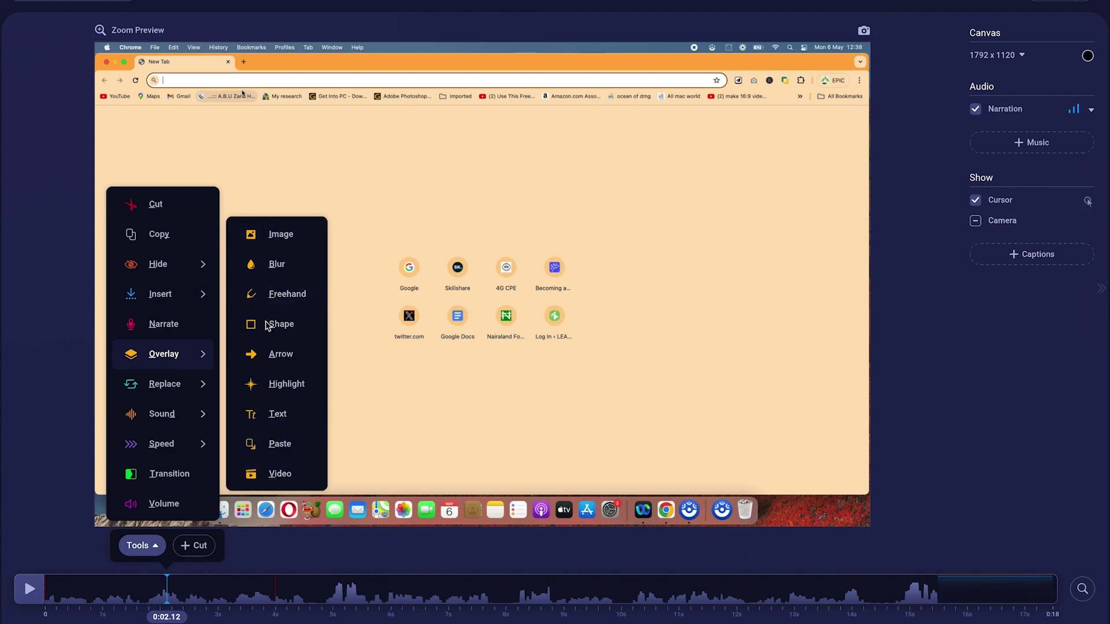
pyautogui.moveTo(173, 384)
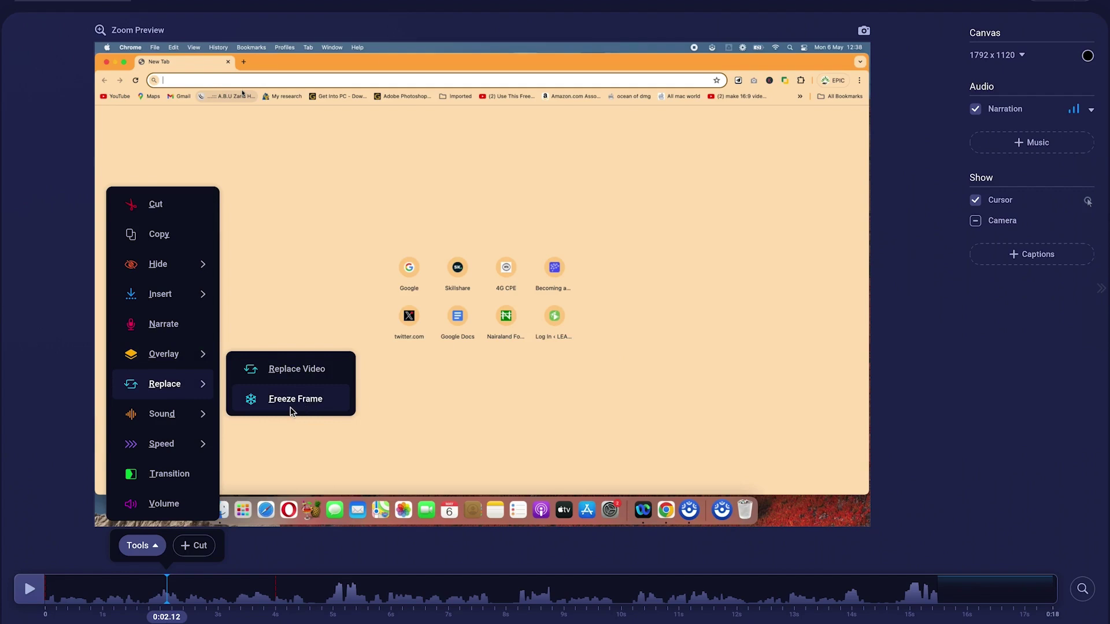
pyautogui.moveTo(184, 415)
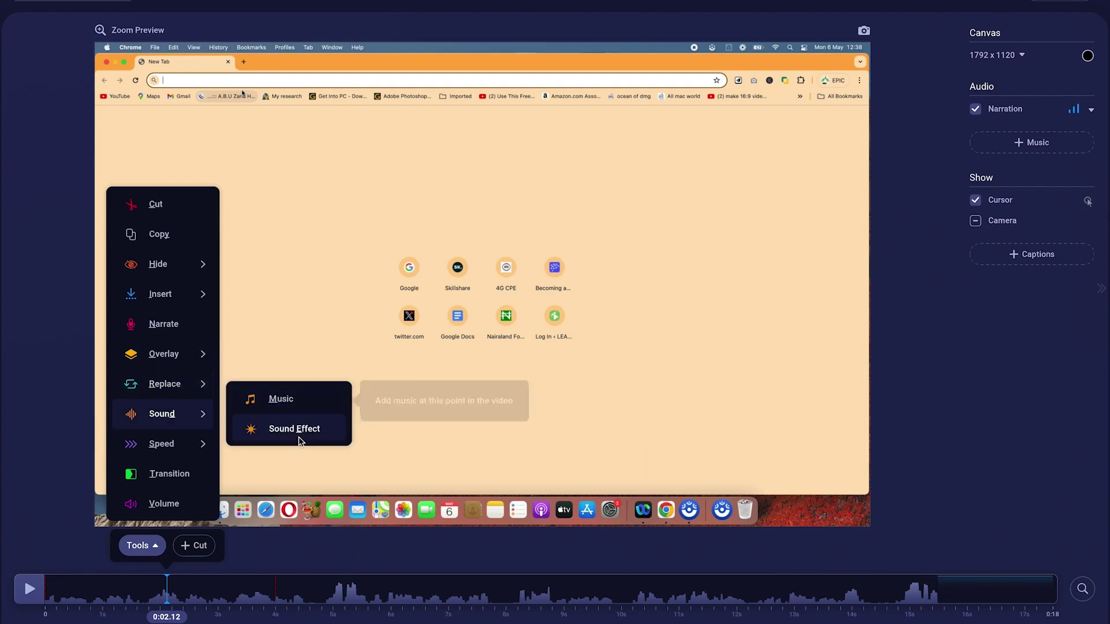
pyautogui.moveTo(178, 449)
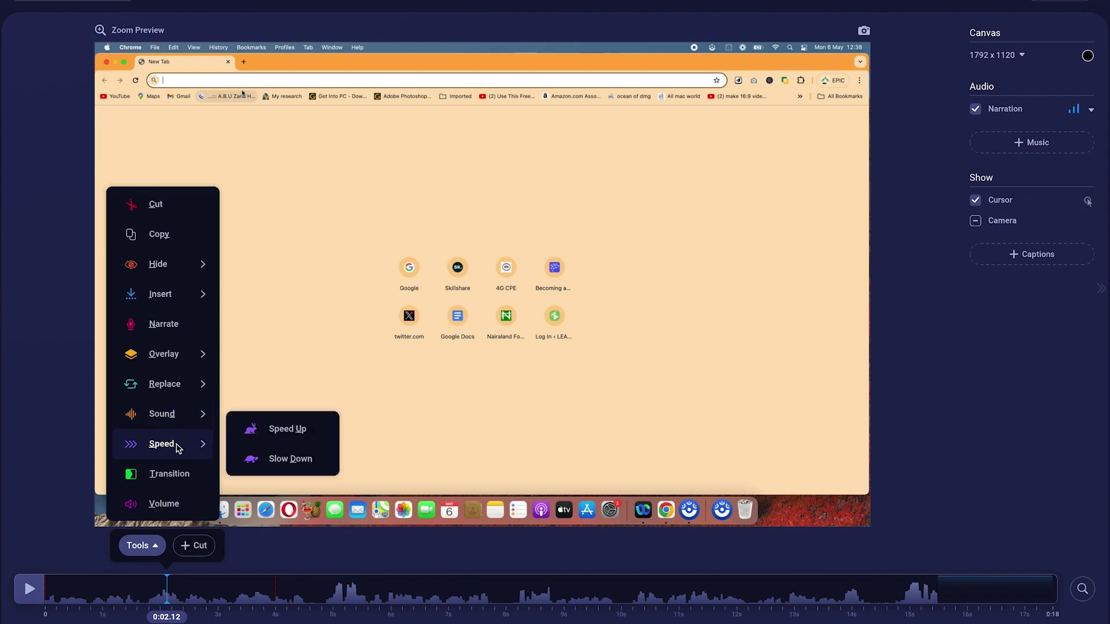
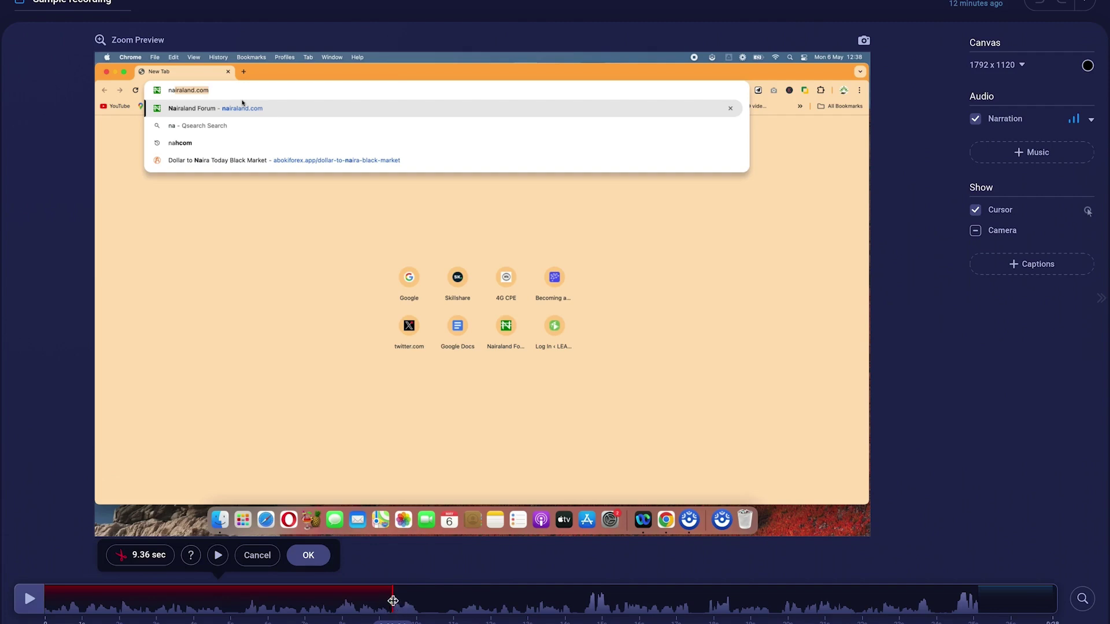
# Cut a section about 2.64 sec long from the recording, ending where the Nairaland front page is loaded
pyautogui.moveTo(392, 602); pyautogui.dragTo(433, 599)
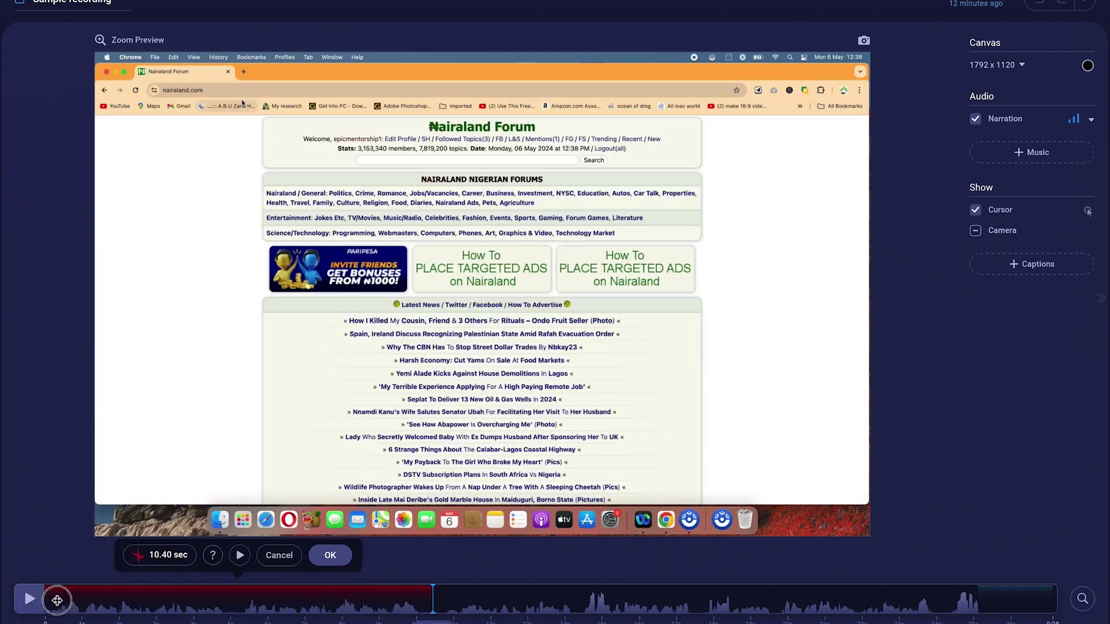
pyautogui.moveTo(57, 601); pyautogui.dragTo(331, 603)
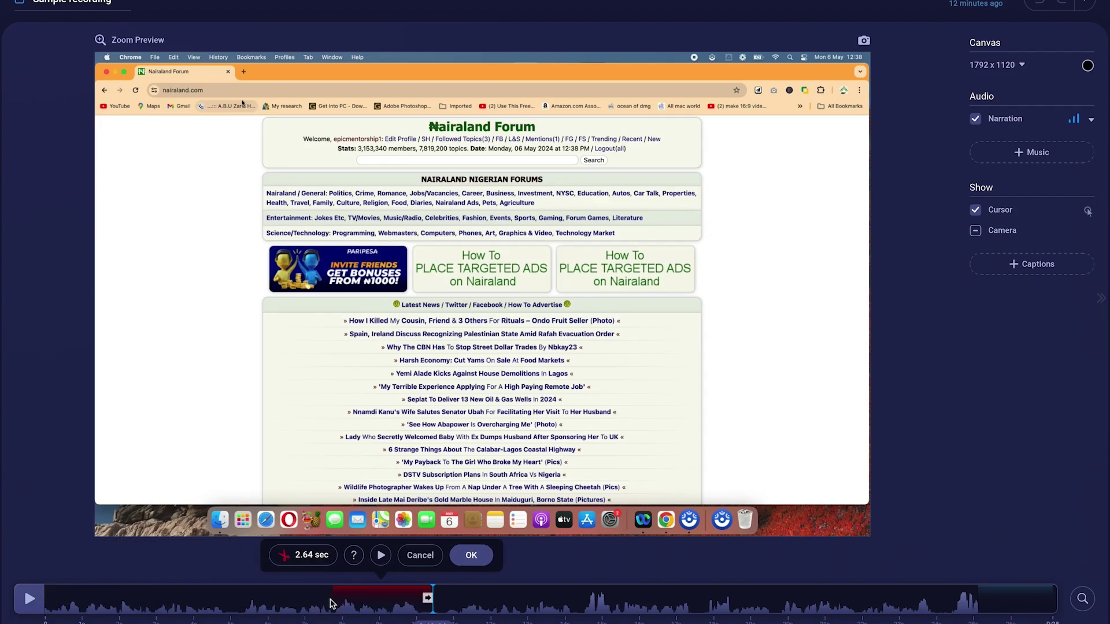
pyautogui.click(472, 555)
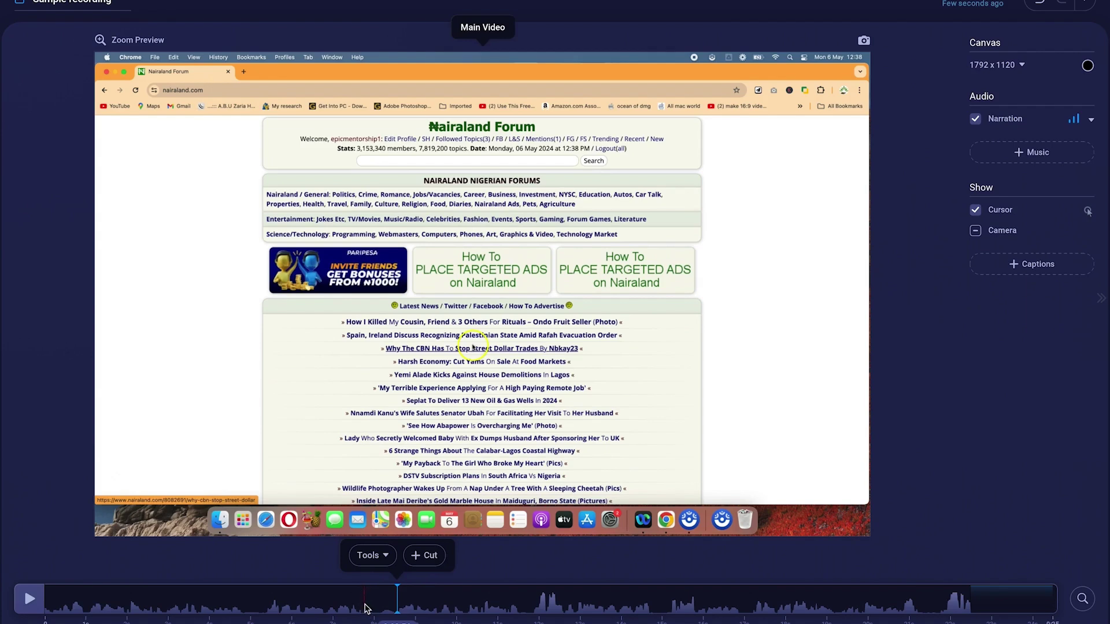
# Remove the 2.64 sec cut from the timeline to restore the deleted section
pyautogui.click(364, 607)
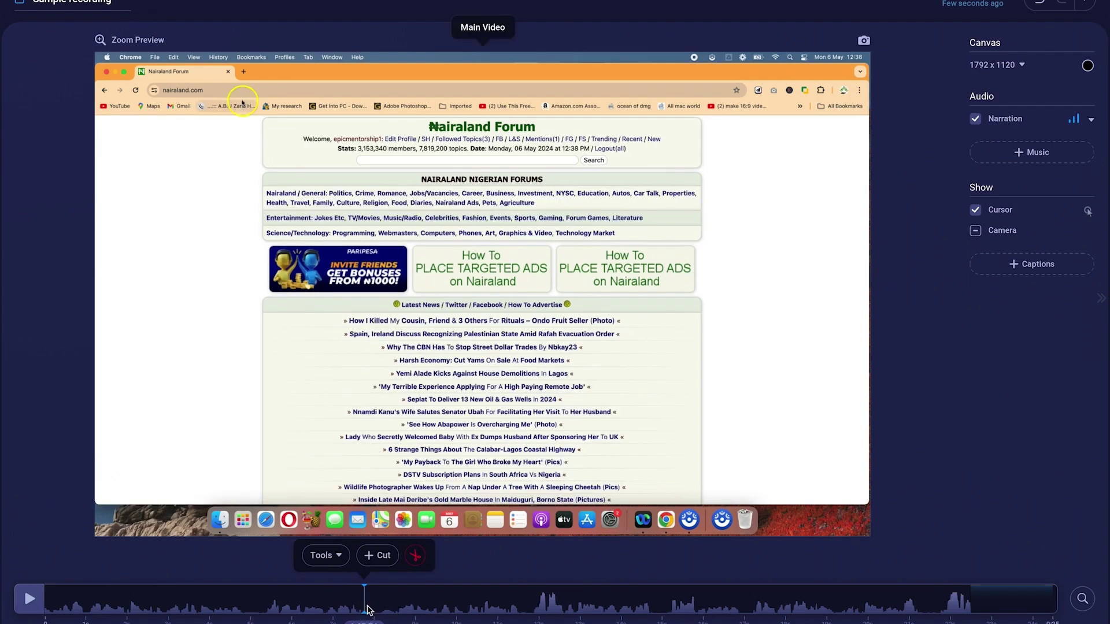
pyautogui.click(414, 560)
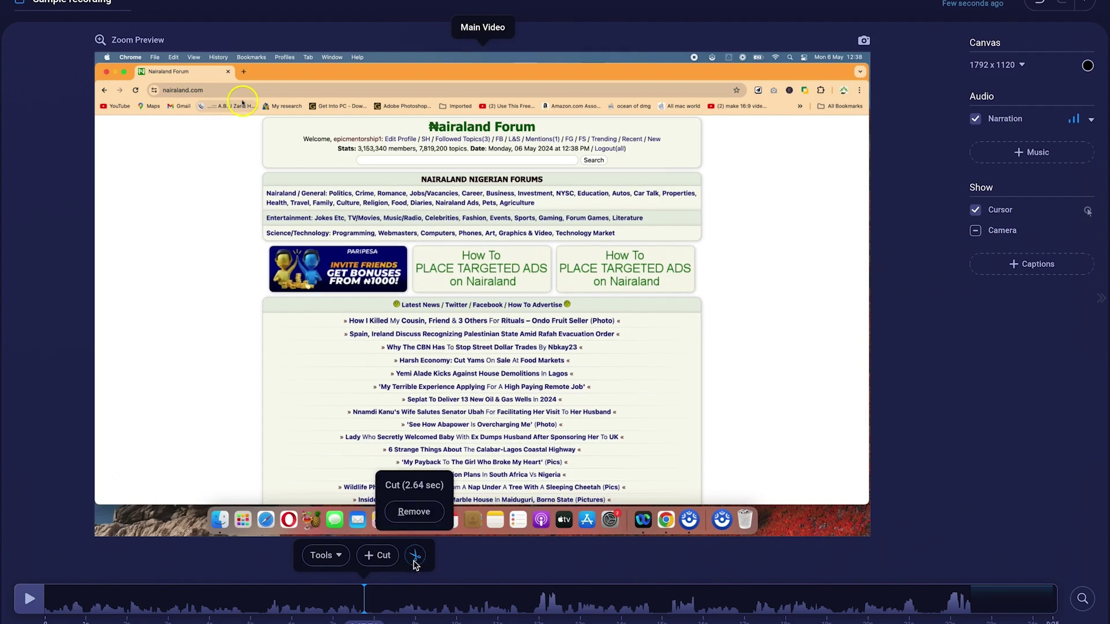
pyautogui.click(414, 512)
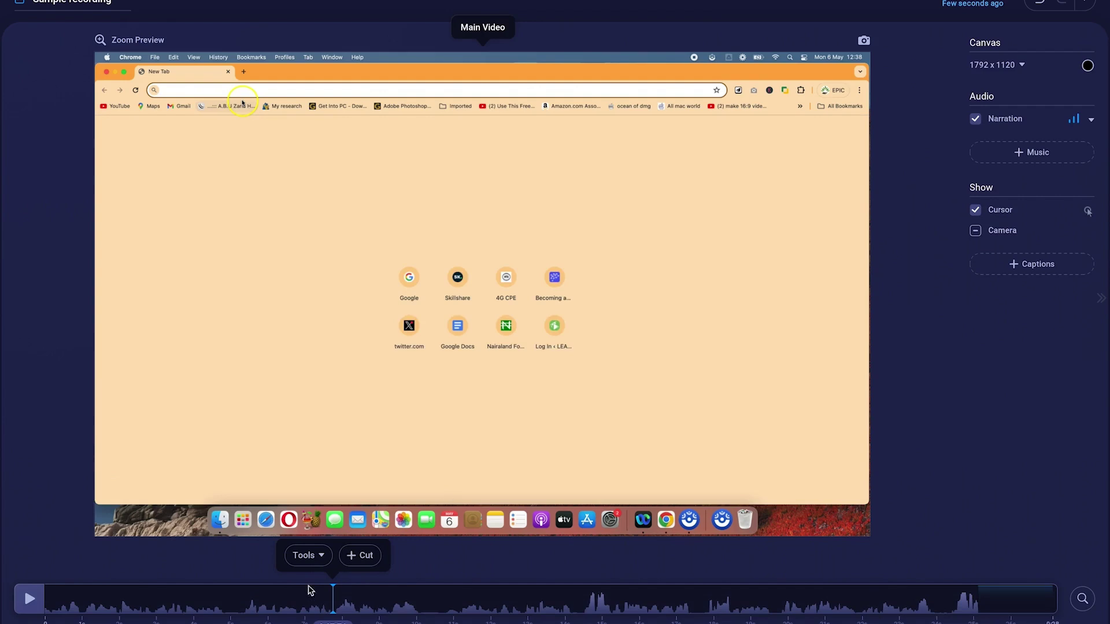
# Add a 1.00 sec transition about 8 sec into the recording and play back that part of the timeline
pyautogui.click(307, 556)
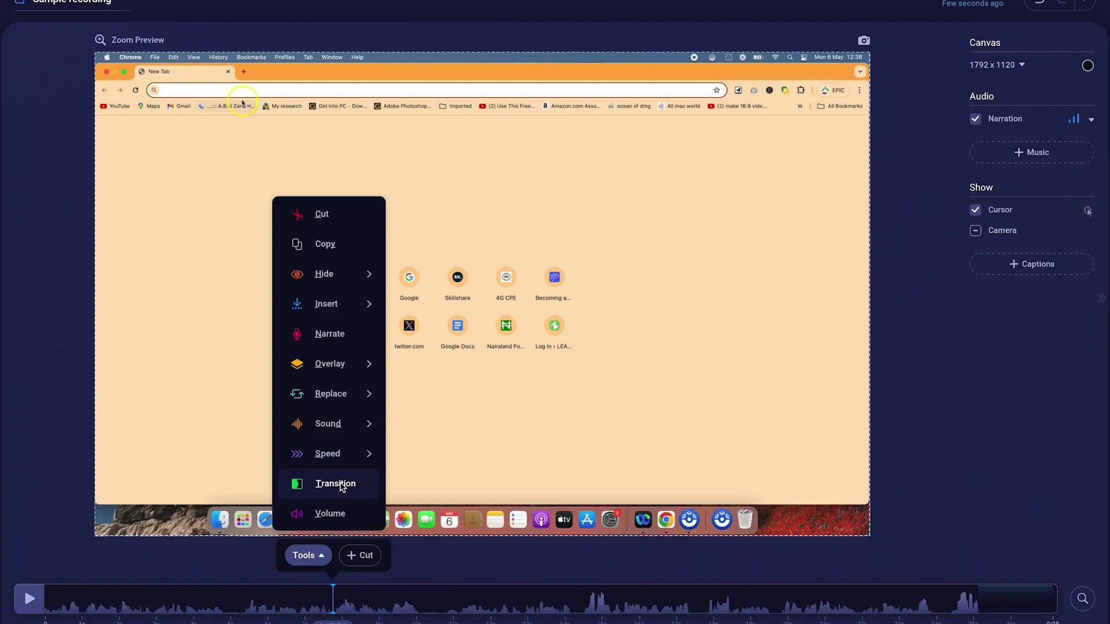
pyautogui.click(345, 485)
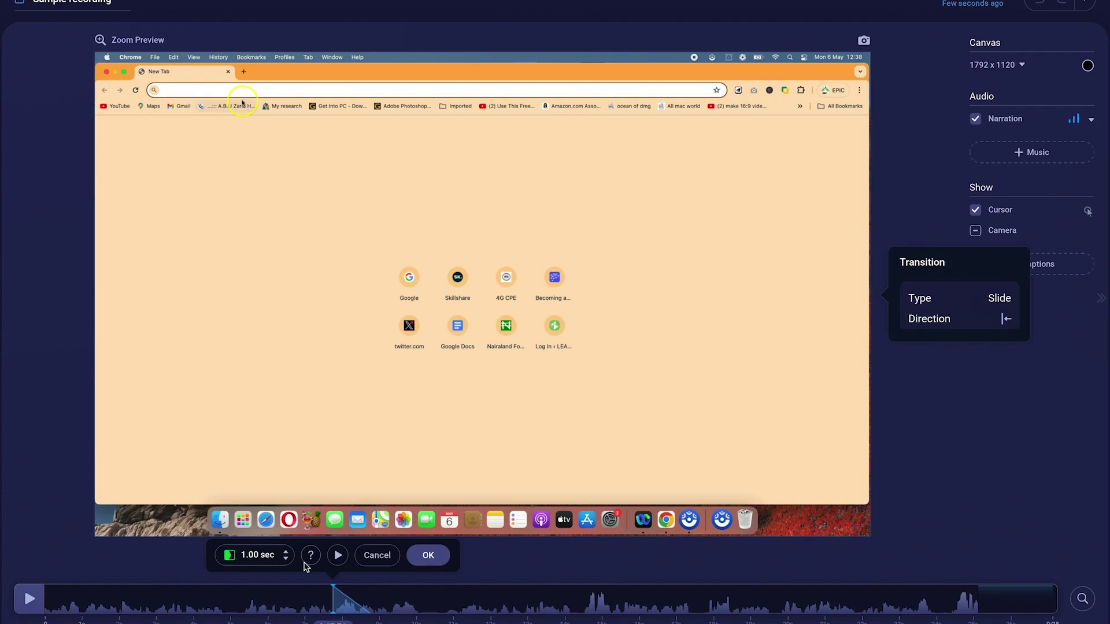
pyautogui.click(338, 556)
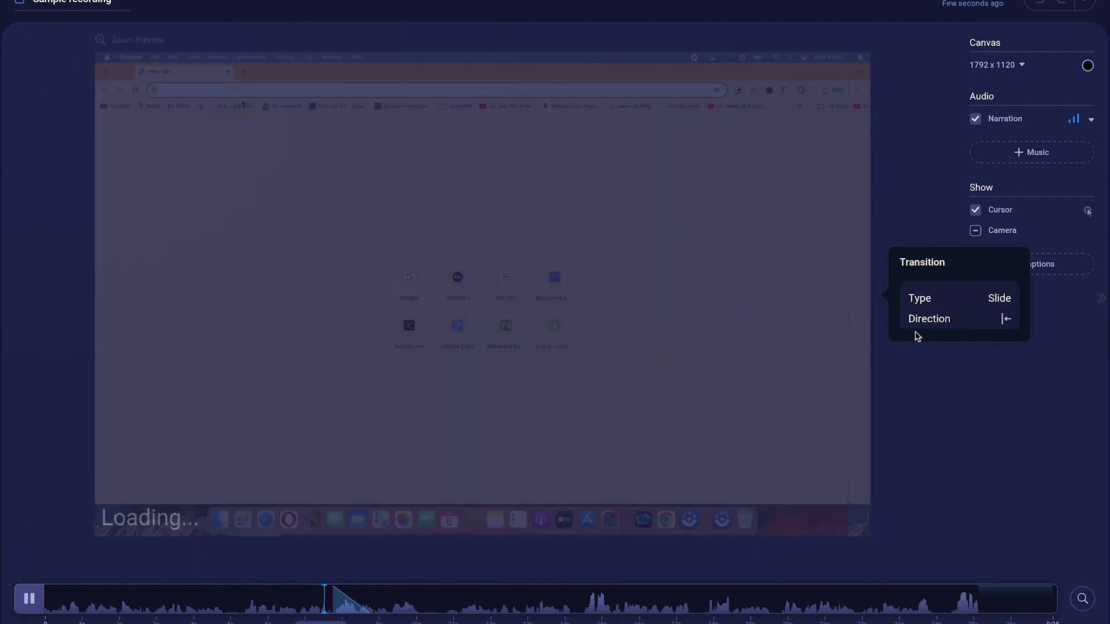
pyautogui.click(1001, 299)
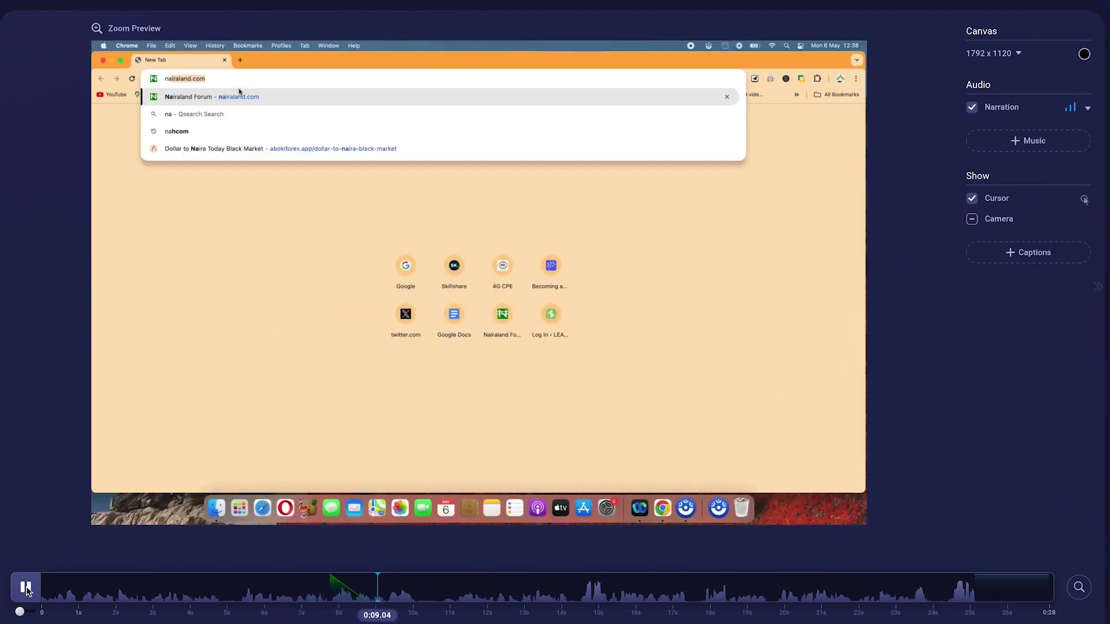
pyautogui.click(26, 588)
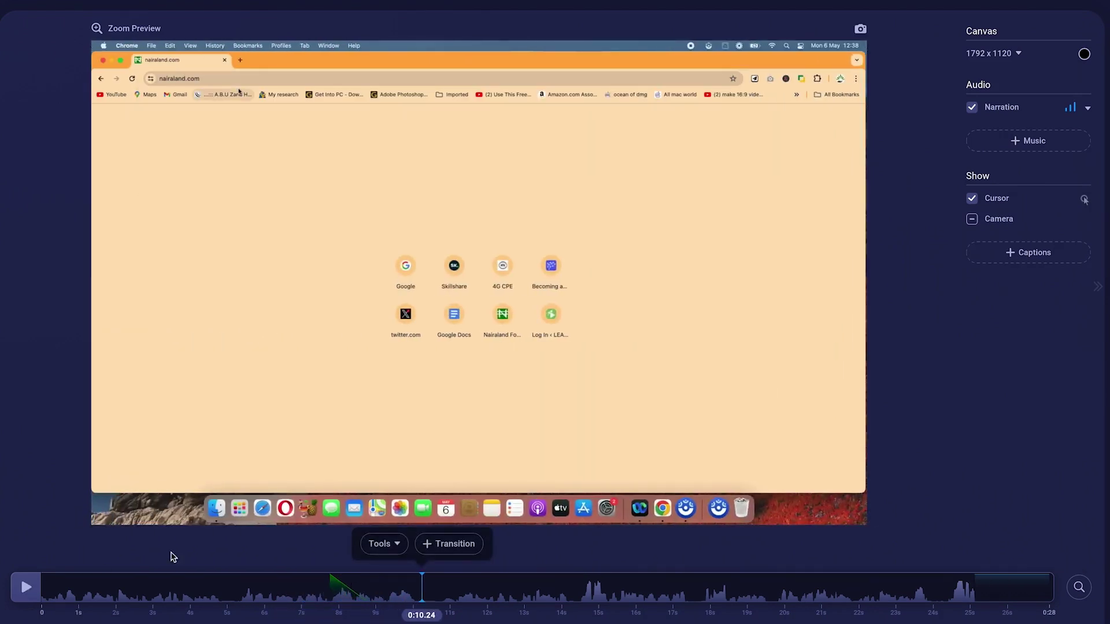
pyautogui.press('space')
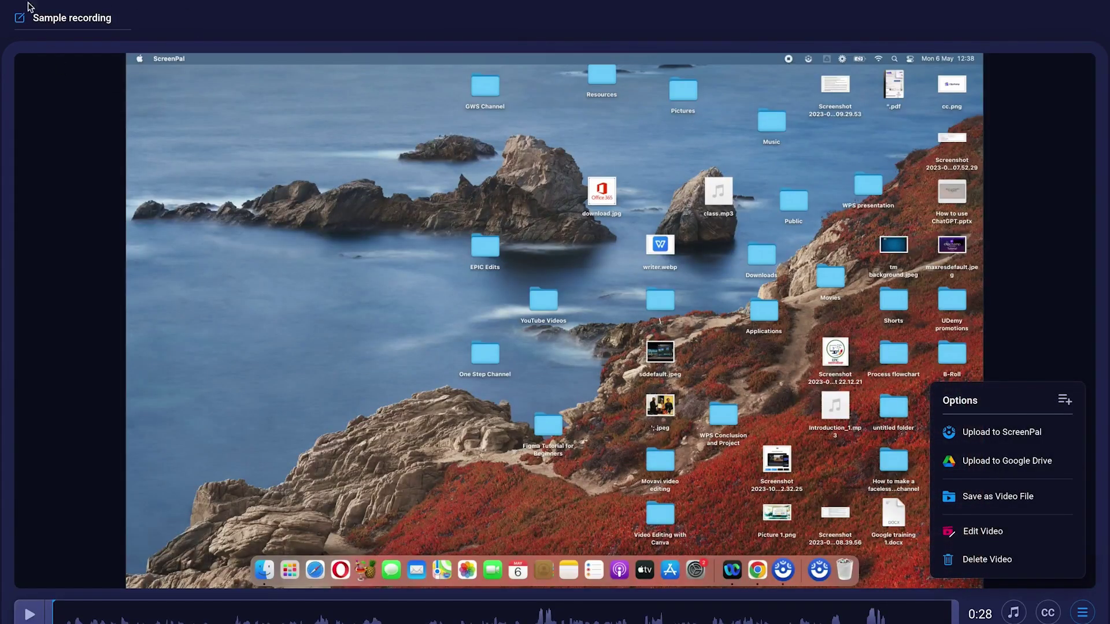
# Return to the video projects, start a new fullscreen recording and dismiss the recorder's pause notice
pyautogui.click(67, 4)
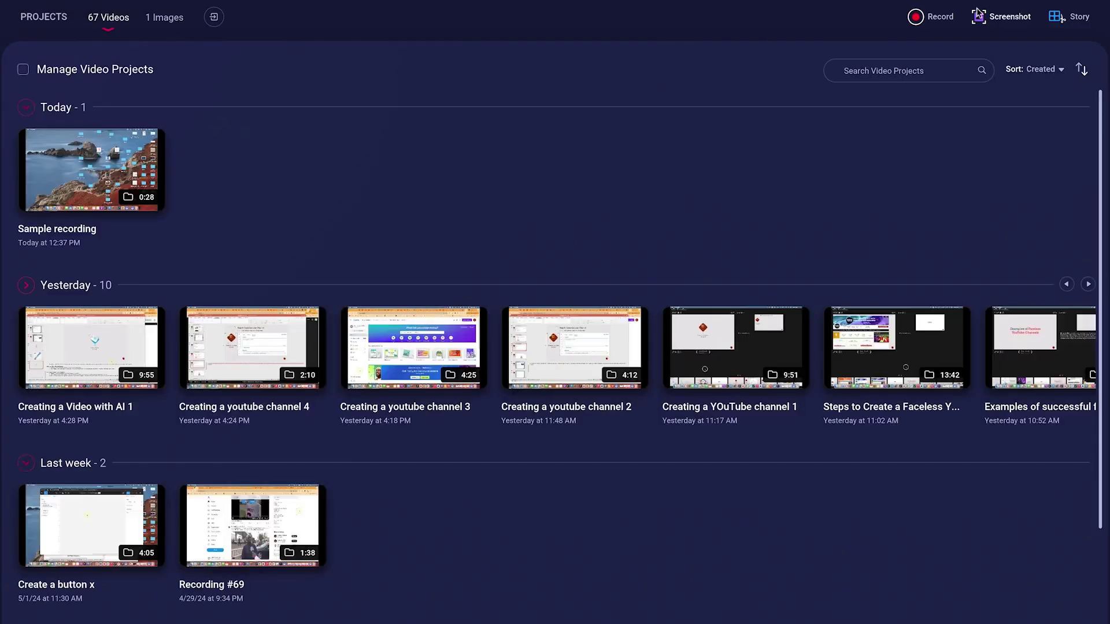
pyautogui.click(919, 20)
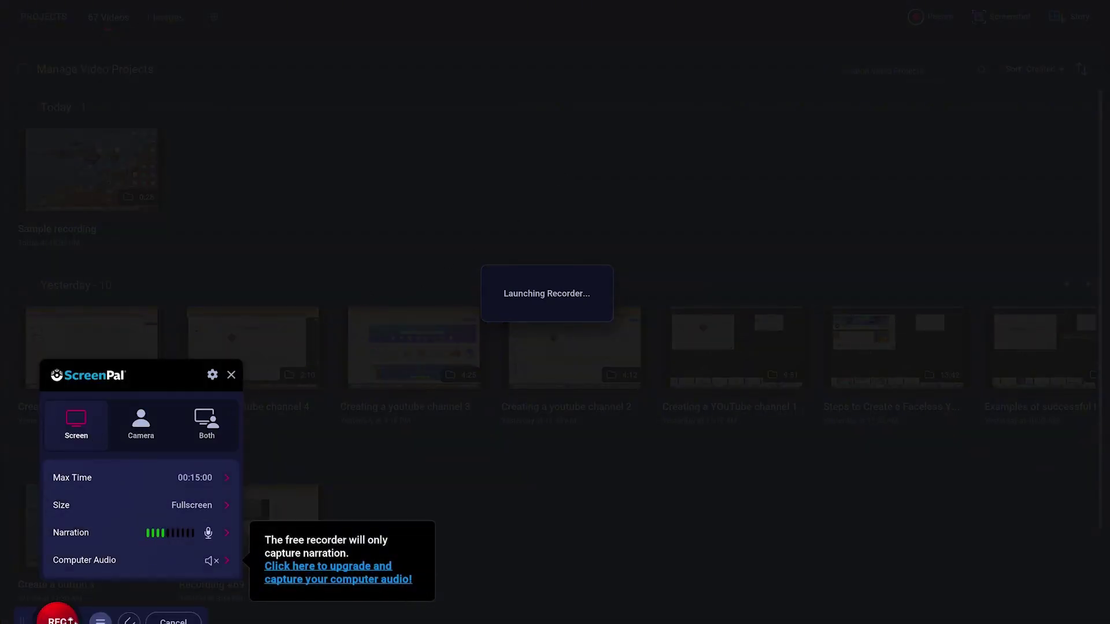
pyautogui.click(58, 618)
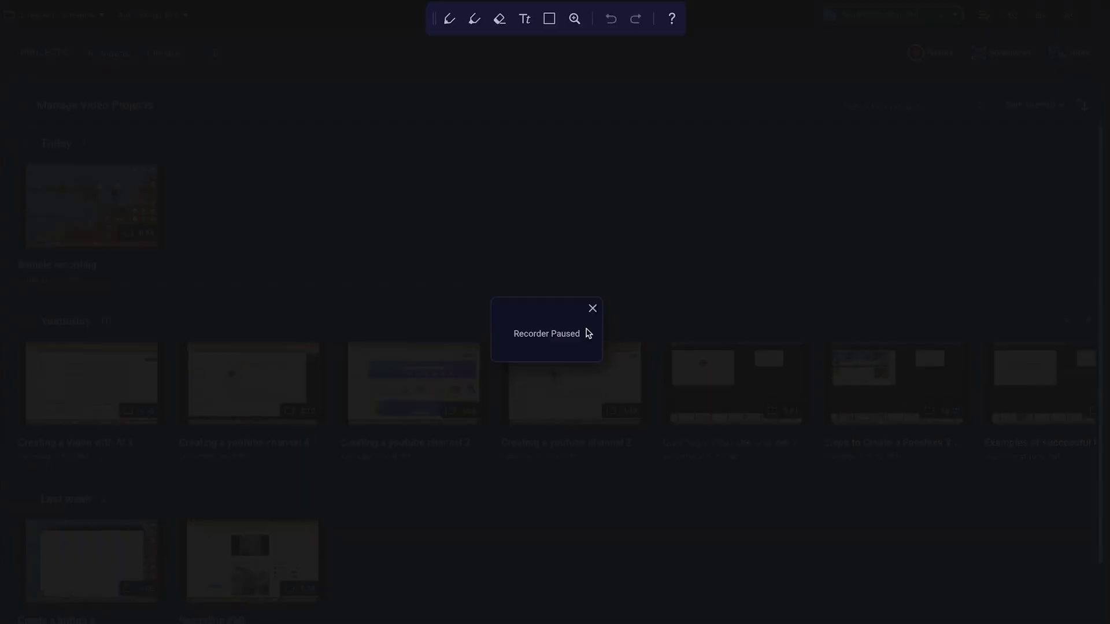
pyautogui.click(592, 309)
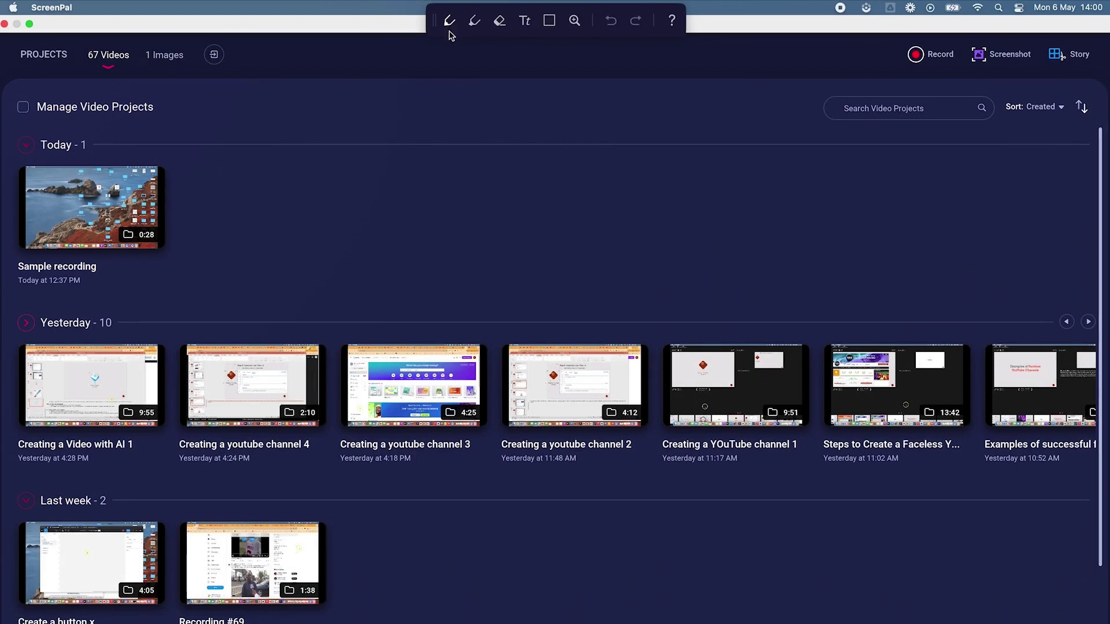
# Draw a red freehand pencil squiggle beside the Sample recording thumbnail, and choose green as the pencil color
pyautogui.click(449, 23)
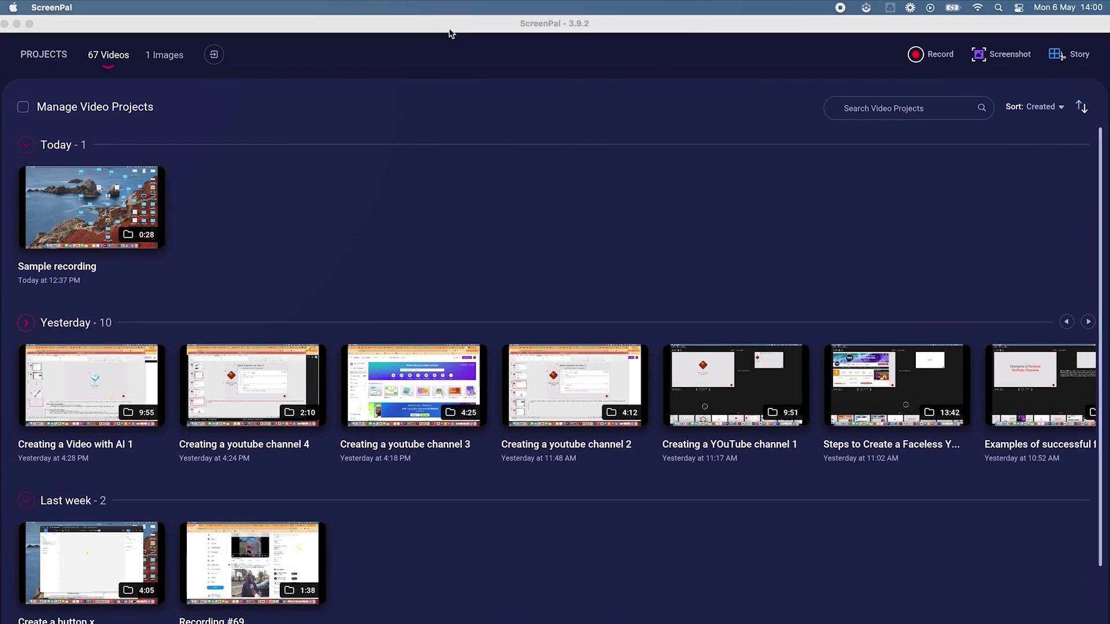
pyautogui.moveTo(384, 234)
pyautogui.mouseDown()
pyautogui.moveTo(402, 213)
pyautogui.moveTo(415, 271)
pyautogui.moveTo(428, 239)
pyautogui.moveTo(446, 269)
pyautogui.mouseUp()
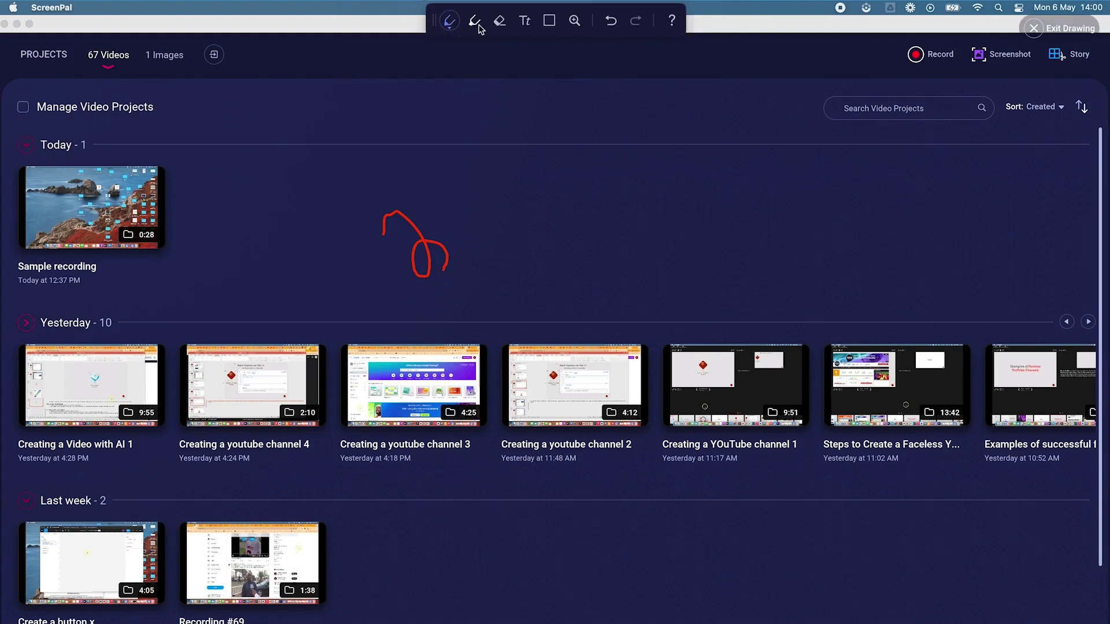
pyautogui.click(450, 33)
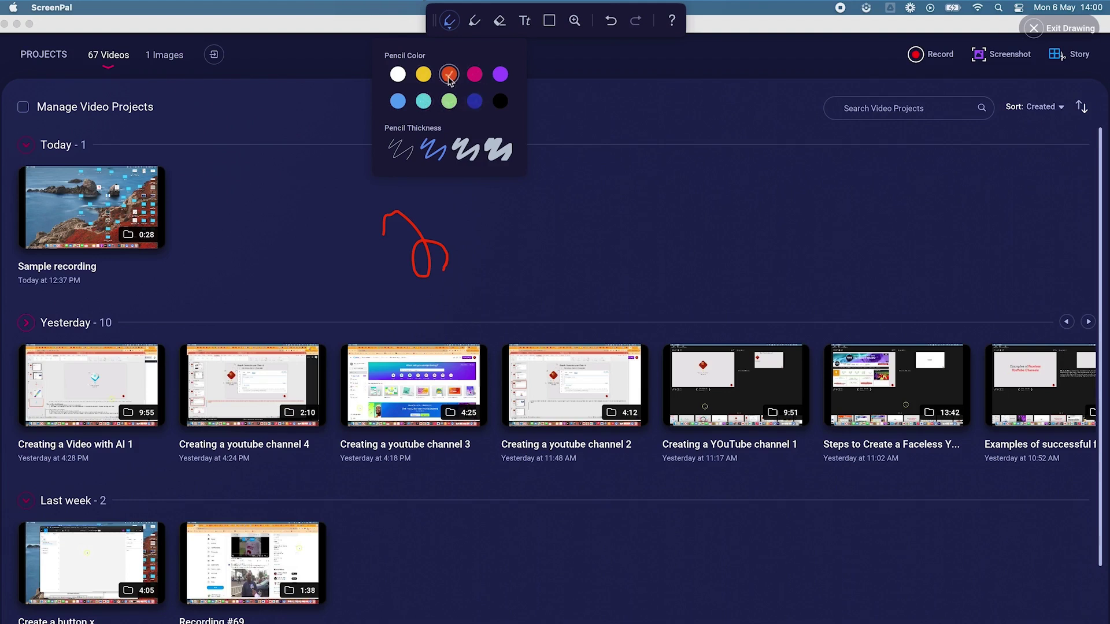
pyautogui.click(453, 108)
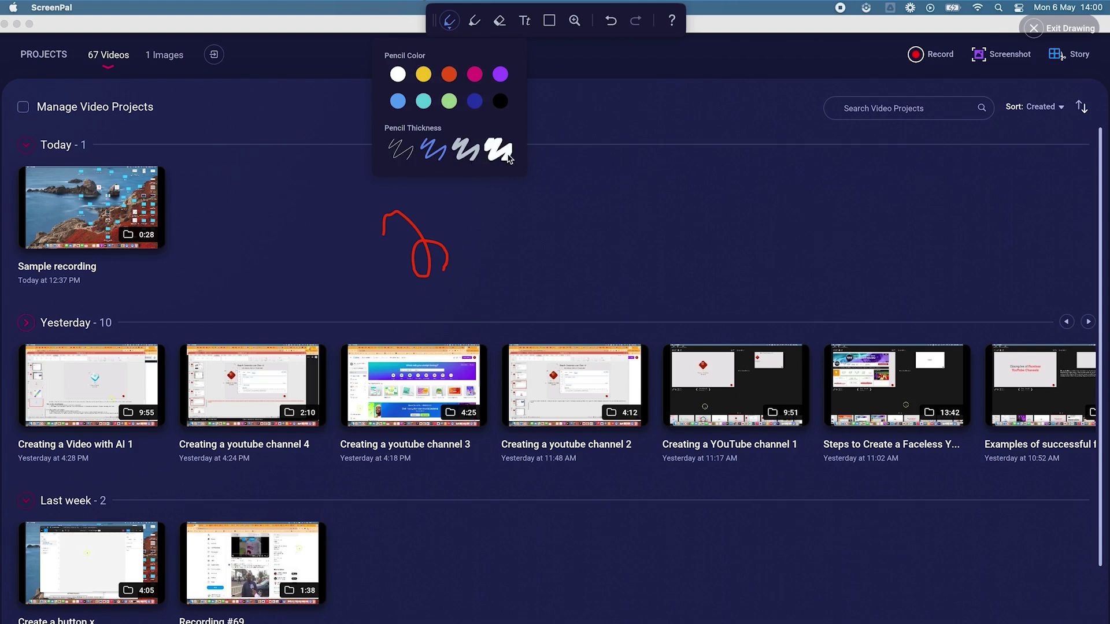
# Draw two short highlighter strokes beside the Sample recording thumbnail, and view the highlight color and thickness options
pyautogui.click(474, 22)
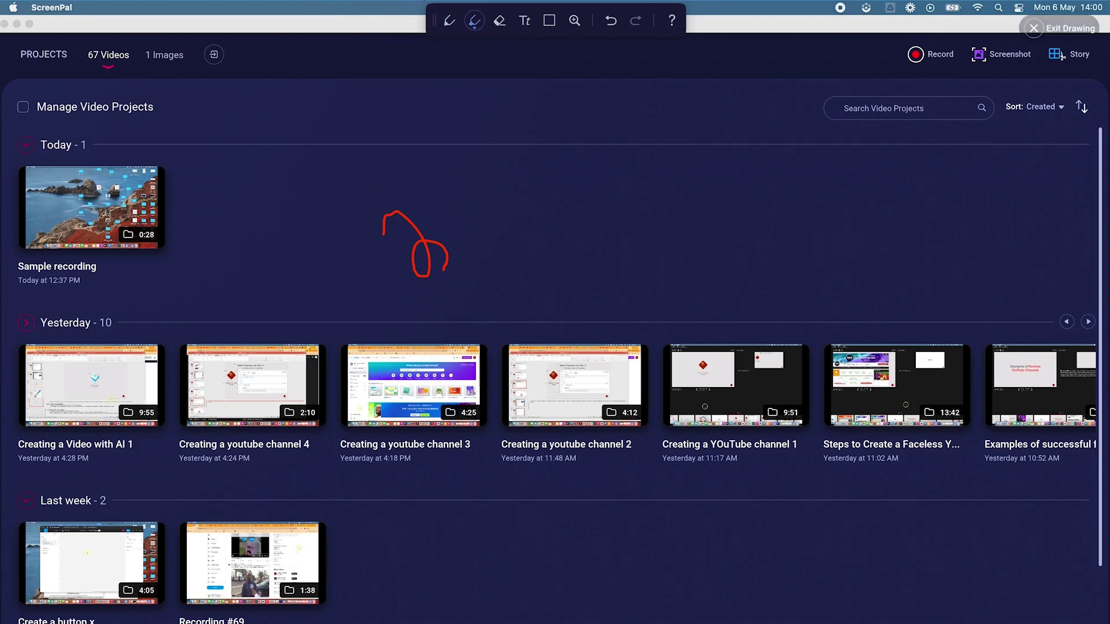
pyautogui.press('Escape')
pyautogui.moveTo(206, 224); pyautogui.dragTo(269, 217)
pyautogui.moveTo(237, 252); pyautogui.dragTo(292, 248)
pyautogui.click(475, 24)
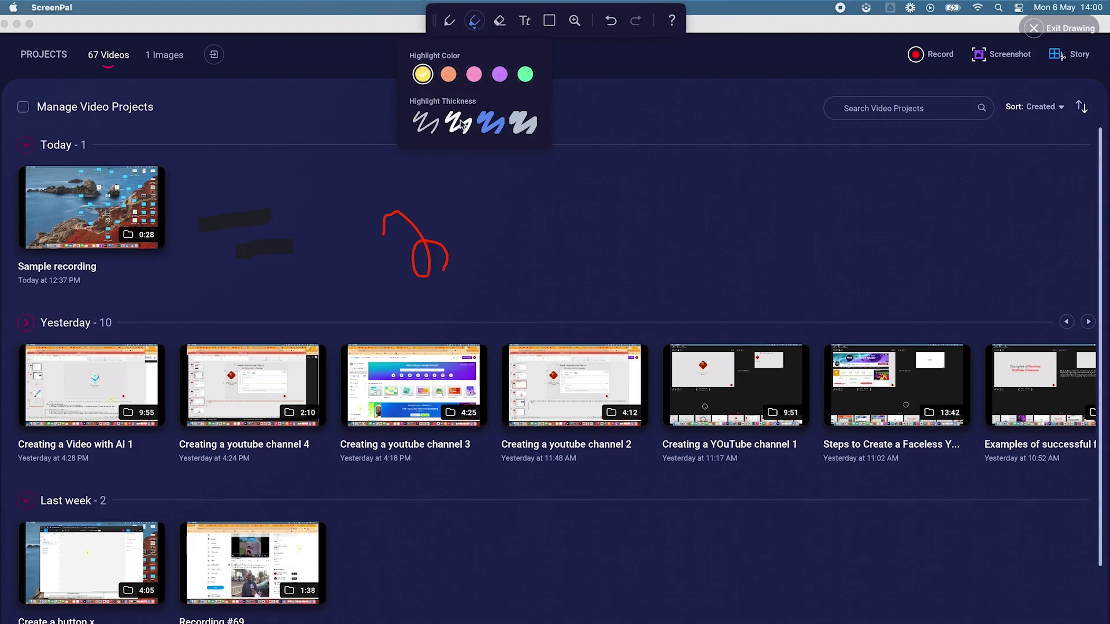
# Erase most of the highlighter strokes and the red squiggle, and view the eraser size options
pyautogui.click(500, 21)
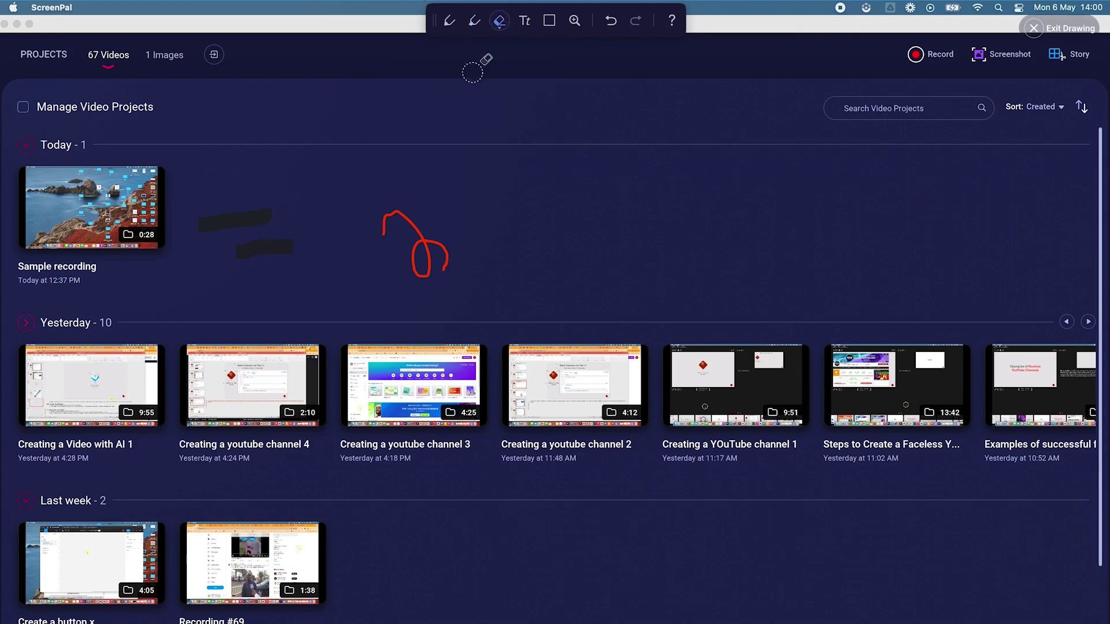
pyautogui.moveTo(200, 187)
pyautogui.mouseDown()
pyautogui.moveTo(276, 253)
pyautogui.moveTo(221, 211)
pyautogui.moveTo(238, 235)
pyautogui.moveTo(210, 220)
pyautogui.moveTo(240, 227)
pyautogui.mouseUp()
pyautogui.moveTo(334, 223)
pyautogui.mouseDown()
pyautogui.moveTo(400, 222)
pyautogui.moveTo(390, 203)
pyautogui.moveTo(421, 242)
pyautogui.moveTo(409, 270)
pyautogui.moveTo(420, 272)
pyautogui.moveTo(439, 239)
pyautogui.moveTo(441, 272)
pyautogui.mouseUp()
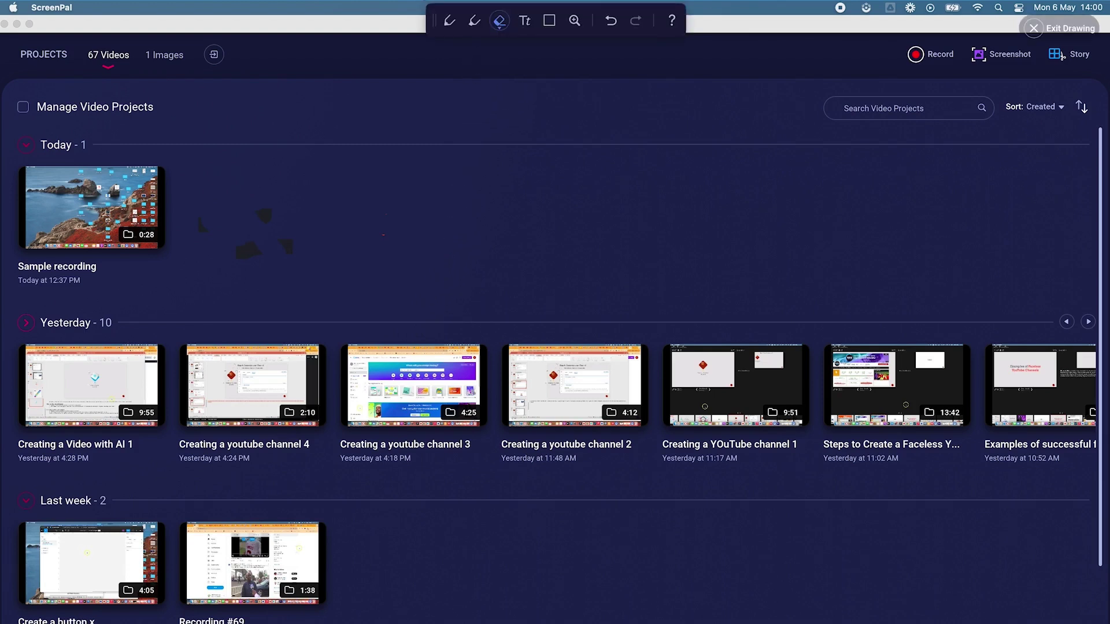
pyautogui.click(500, 23)
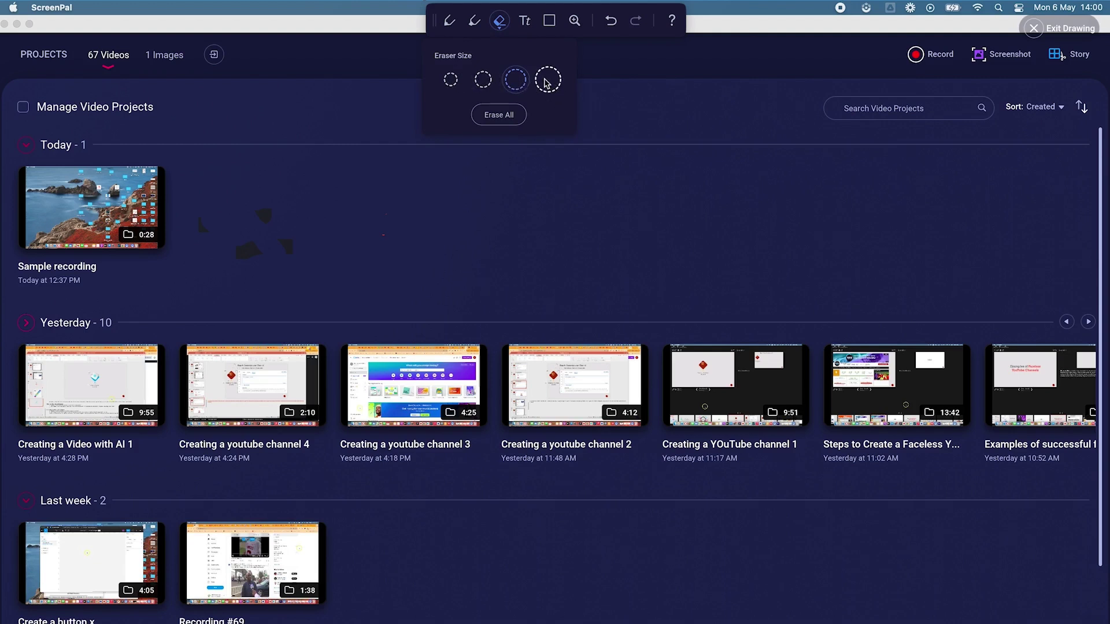
# Add a text box reading "Welcome to my channel" in the empty area beside the Sample recording project, and try its Callout option
pyautogui.click(525, 22)
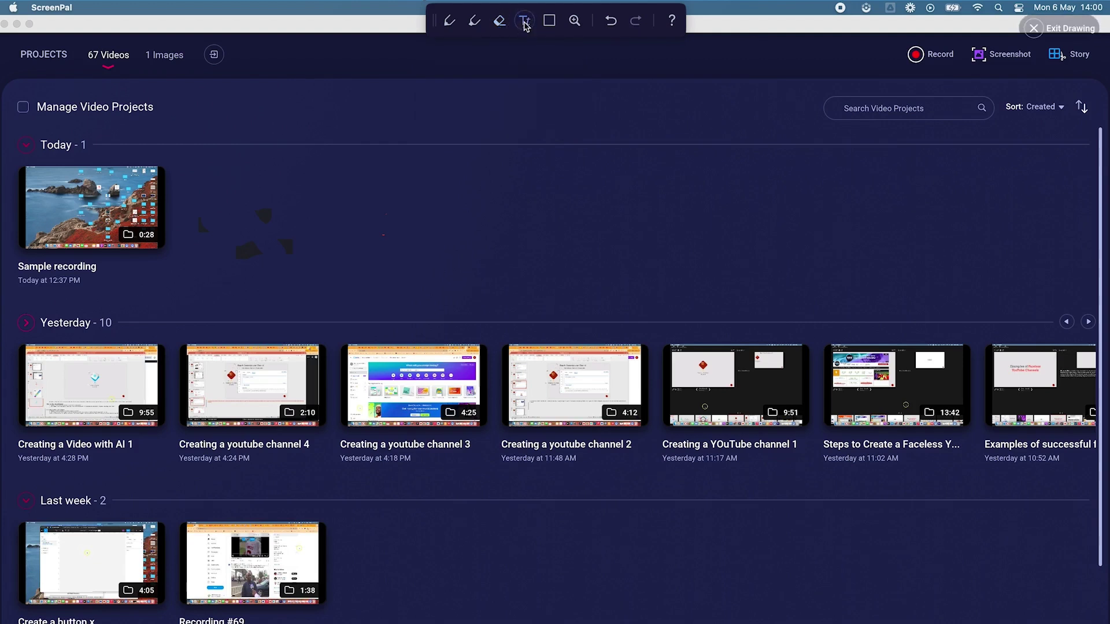
pyautogui.click(410, 216)
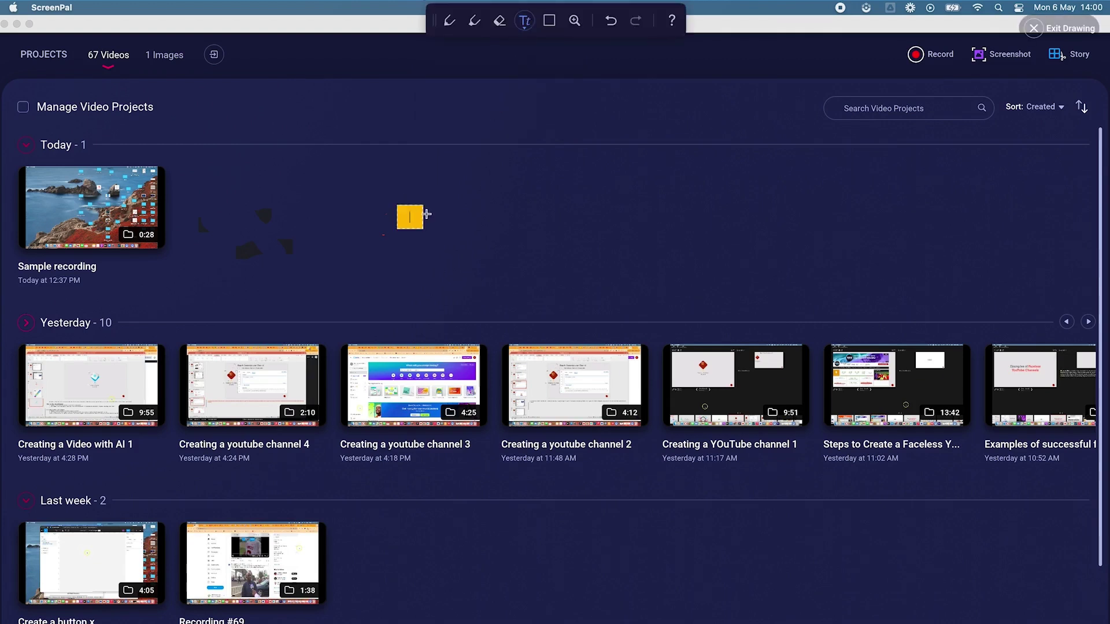
pyautogui.write('Welcome to')
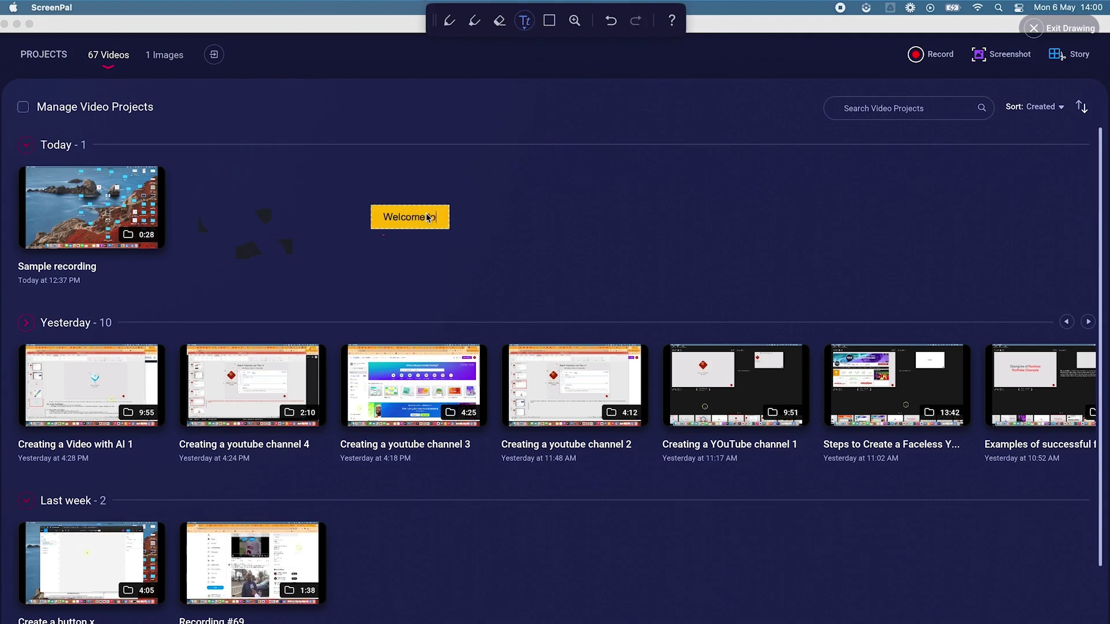
pyautogui.write(' my channel for')
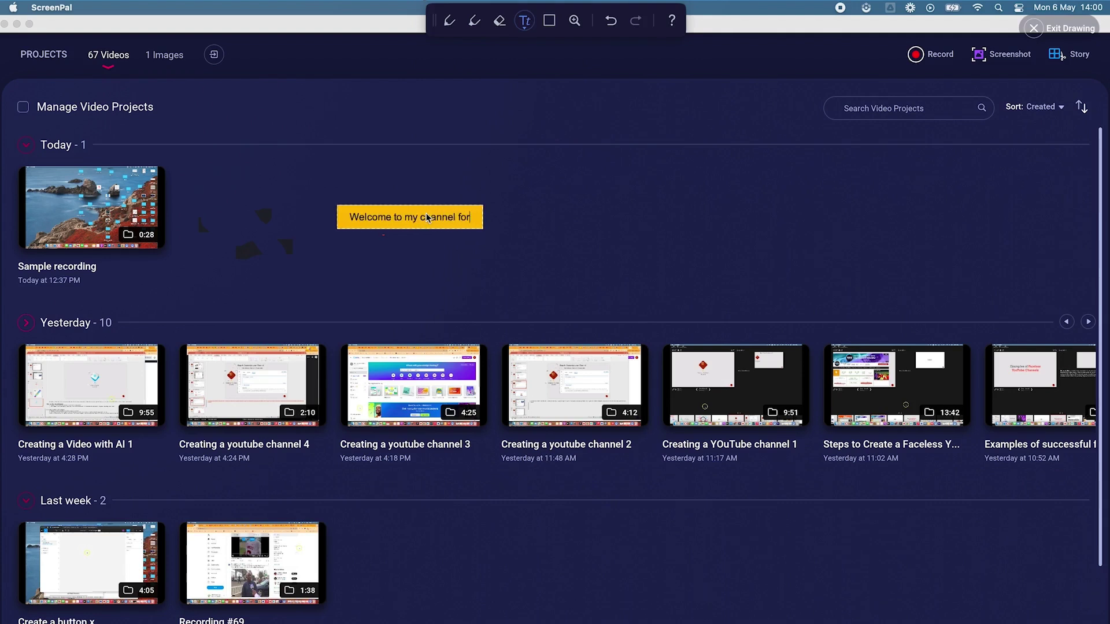
pyautogui.press('BackSpace')
pyautogui.press('BackSpace')
pyautogui.press('BackSpace')
pyautogui.press('BackSpace')
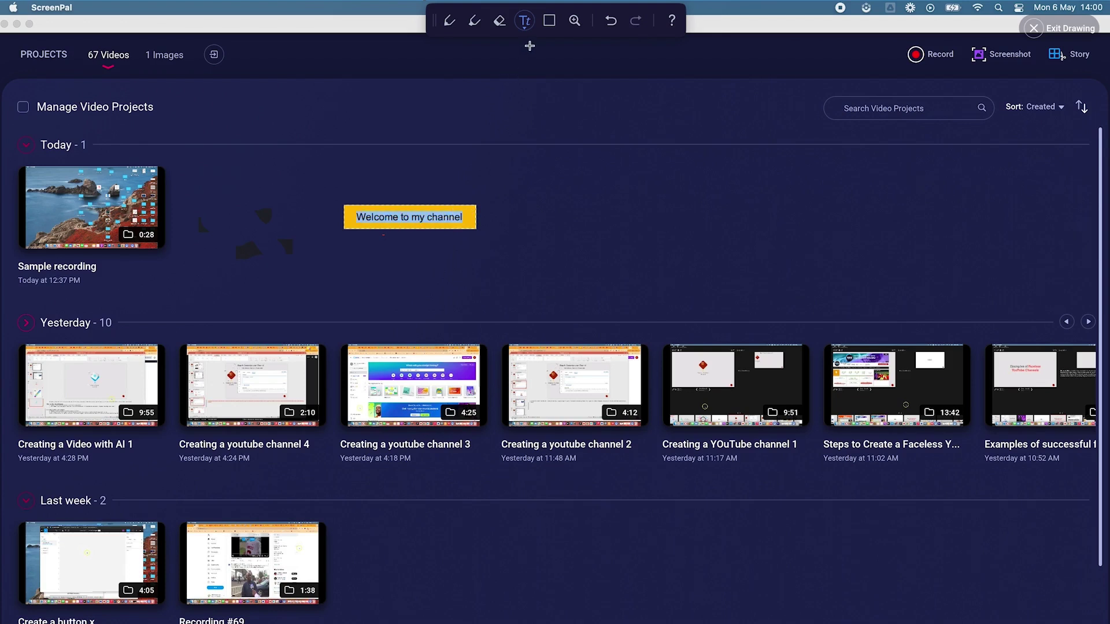
pyautogui.click(524, 22)
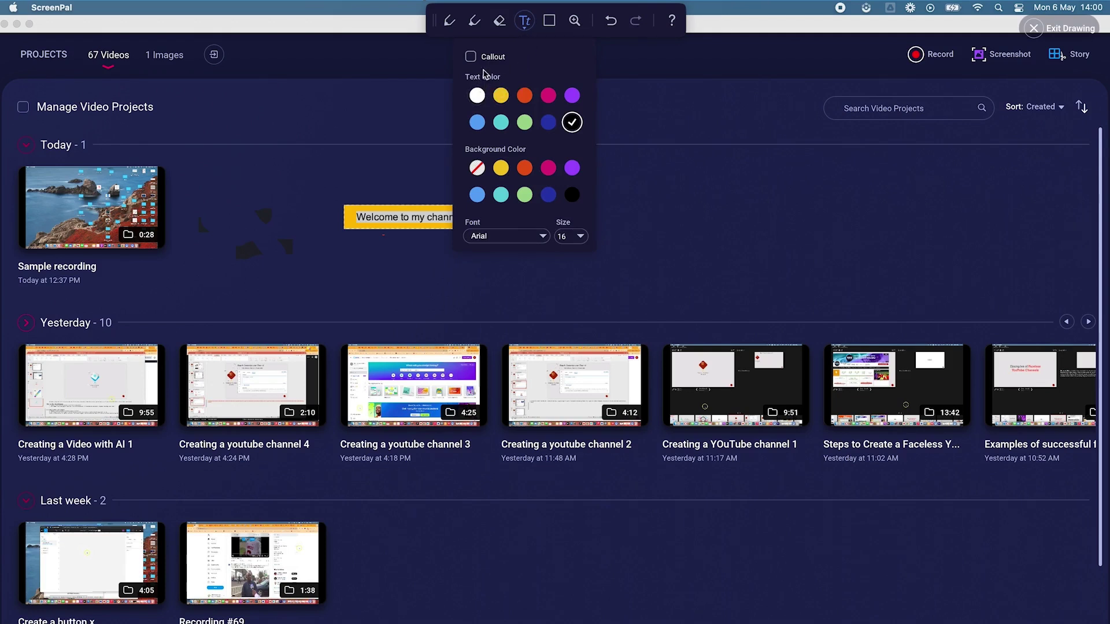
pyautogui.click(472, 57)
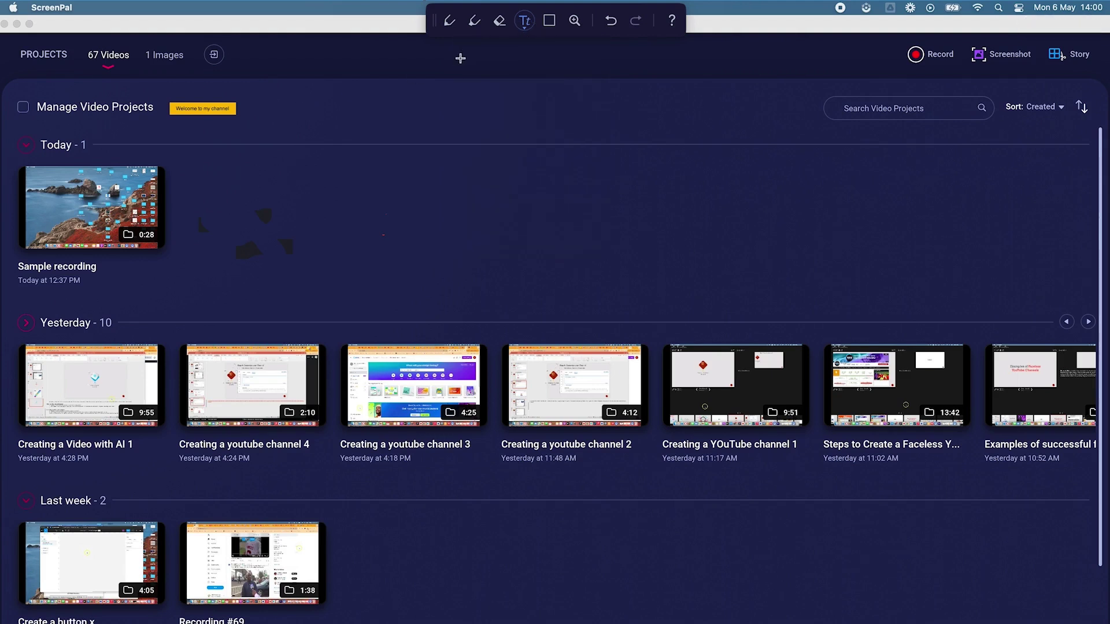
# Add the text "Welcome to my channel" on the cleared screen and give it a light blue background
pyautogui.moveTo(526, 33)
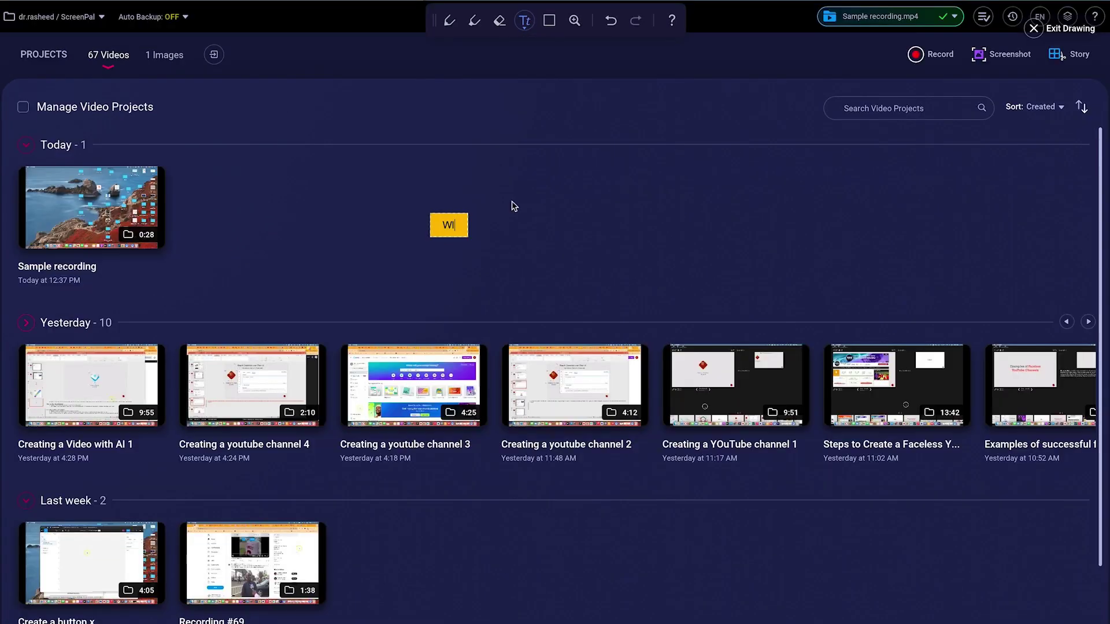
pyautogui.write('lco')
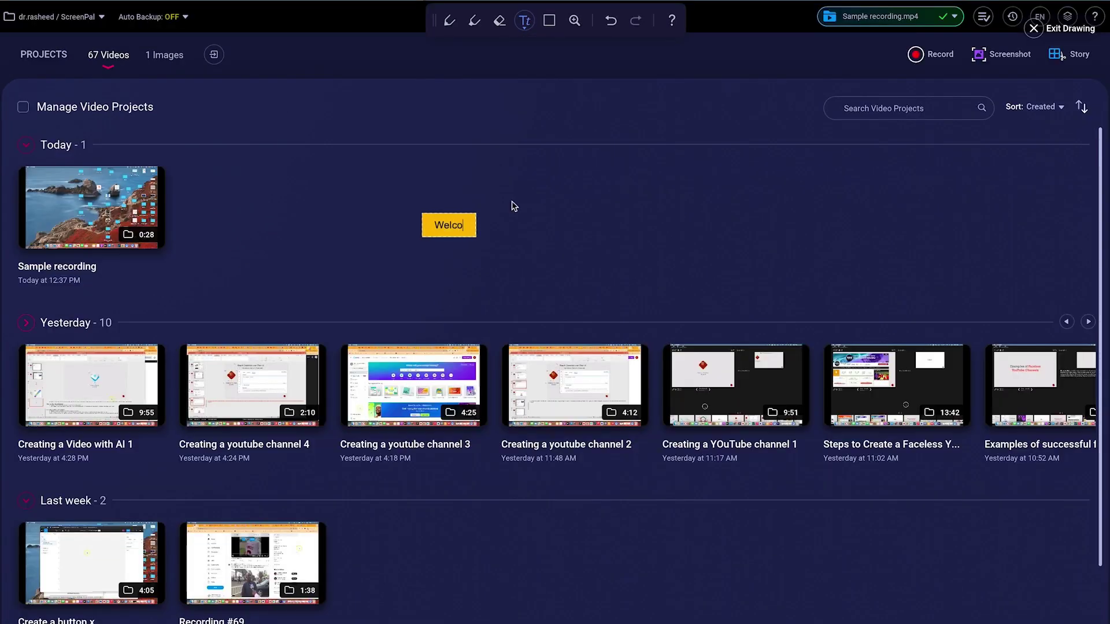
pyautogui.write('me to my channel')
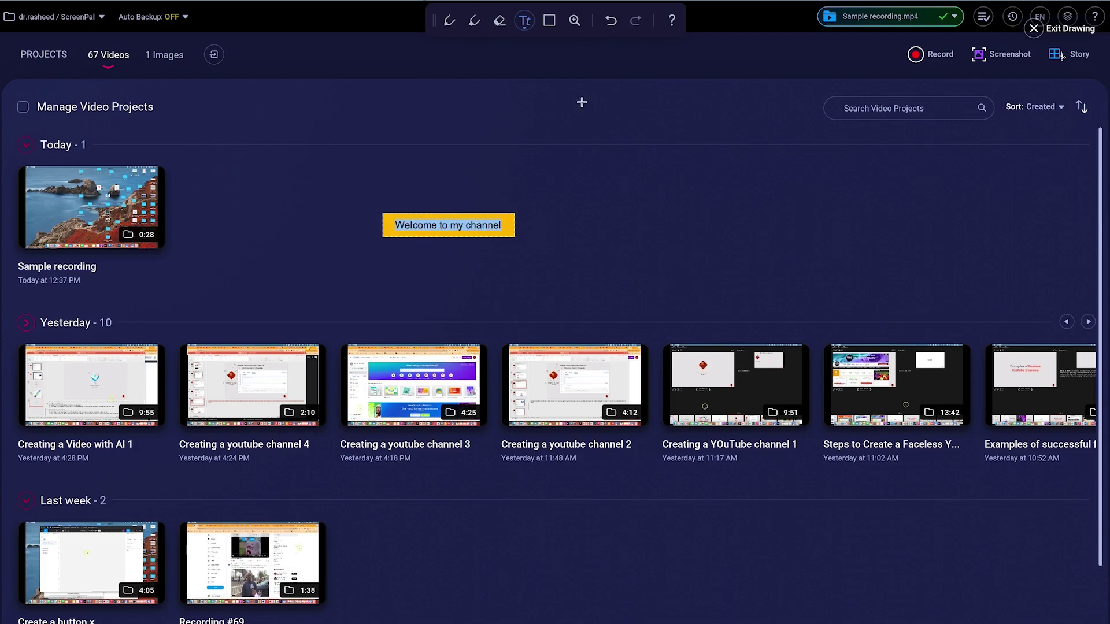
pyautogui.click(526, 34)
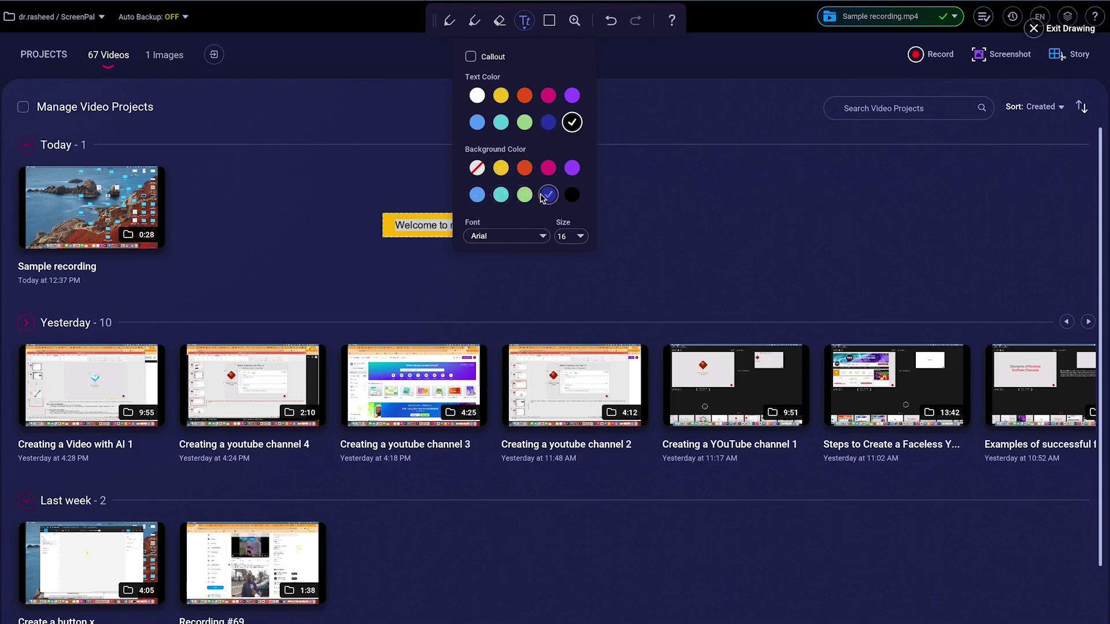
pyautogui.click(477, 194)
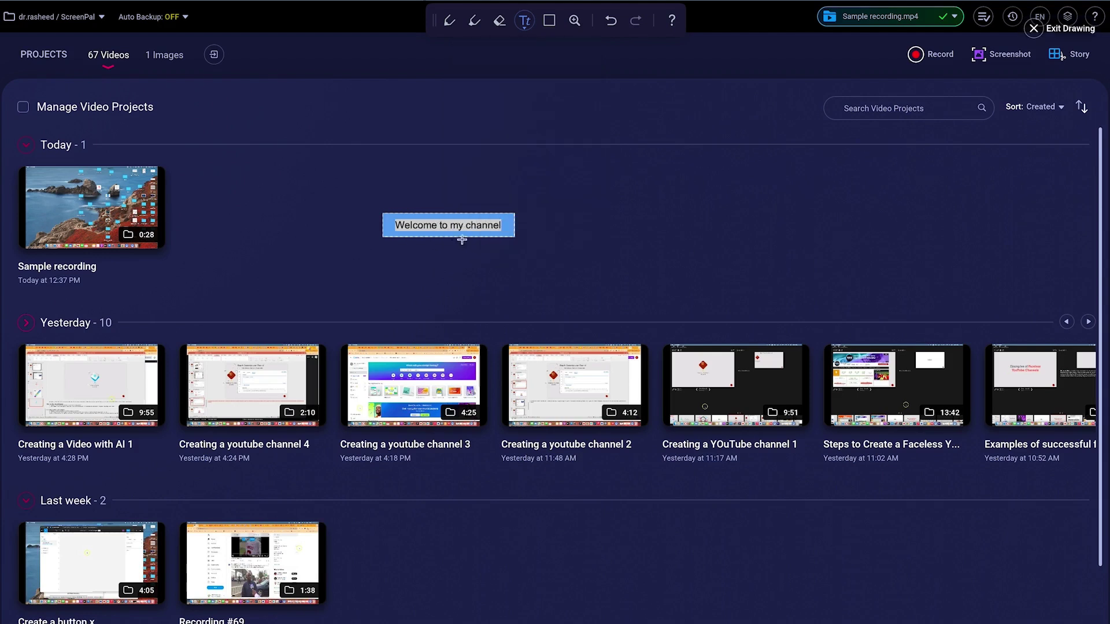
# Draw a wide yellow outlined rectangle in the empty area beside the Sample recording project
pyautogui.click(550, 22)
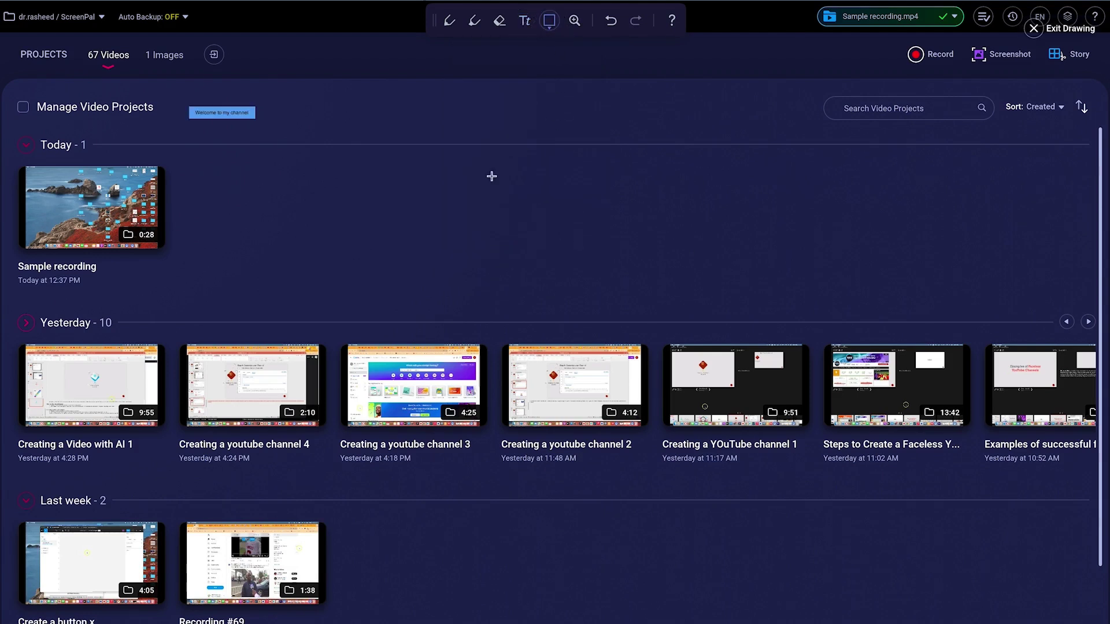
pyautogui.moveTo(409, 179); pyautogui.dragTo(511, 214)
pyautogui.moveTo(586, 223)
pyautogui.mouseDown()
pyautogui.moveTo(716, 260)
pyautogui.moveTo(713, 277)
pyautogui.mouseUp()
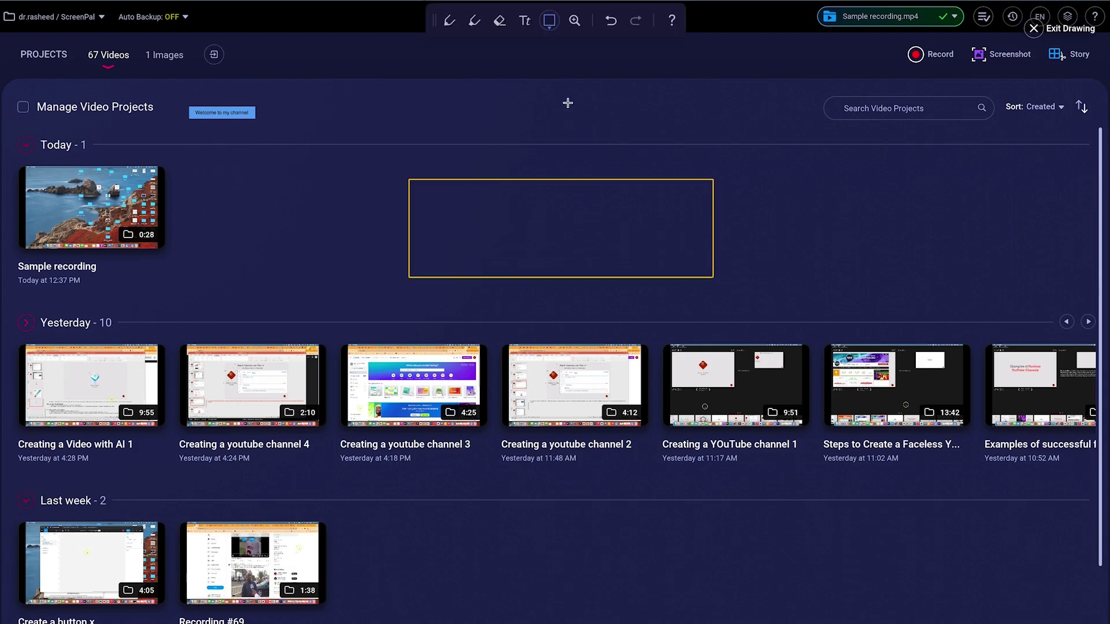
# Draw a white outlined triangle beside the yellow rectangle, trying other shape colors before choosing white
pyautogui.click(550, 30)
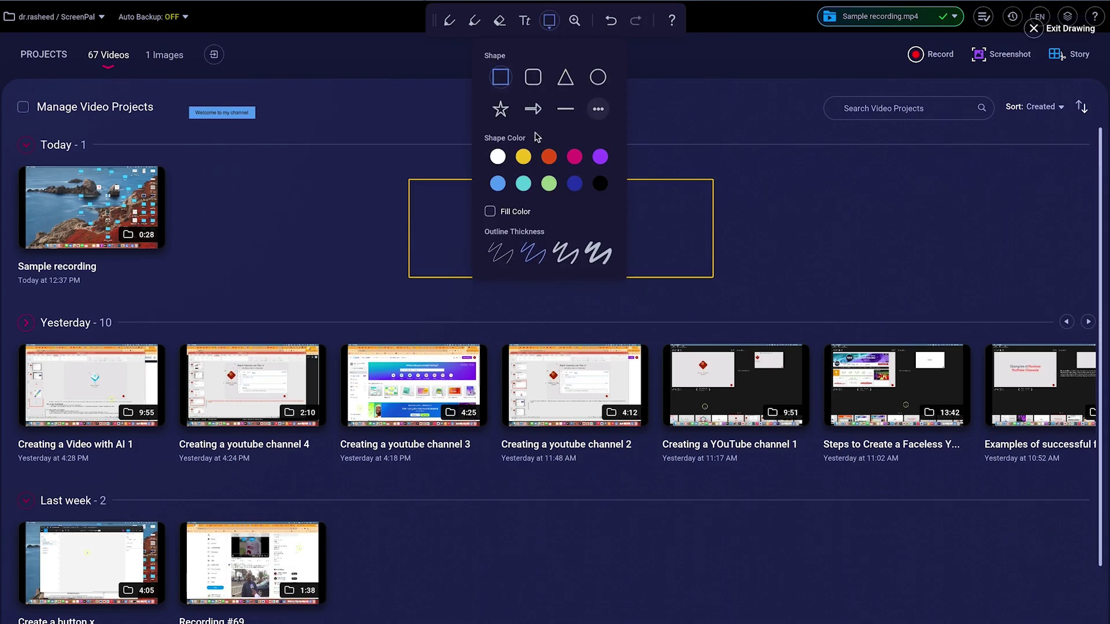
pyautogui.click(545, 159)
pyautogui.click(514, 163)
pyautogui.click(498, 159)
pyautogui.click(565, 79)
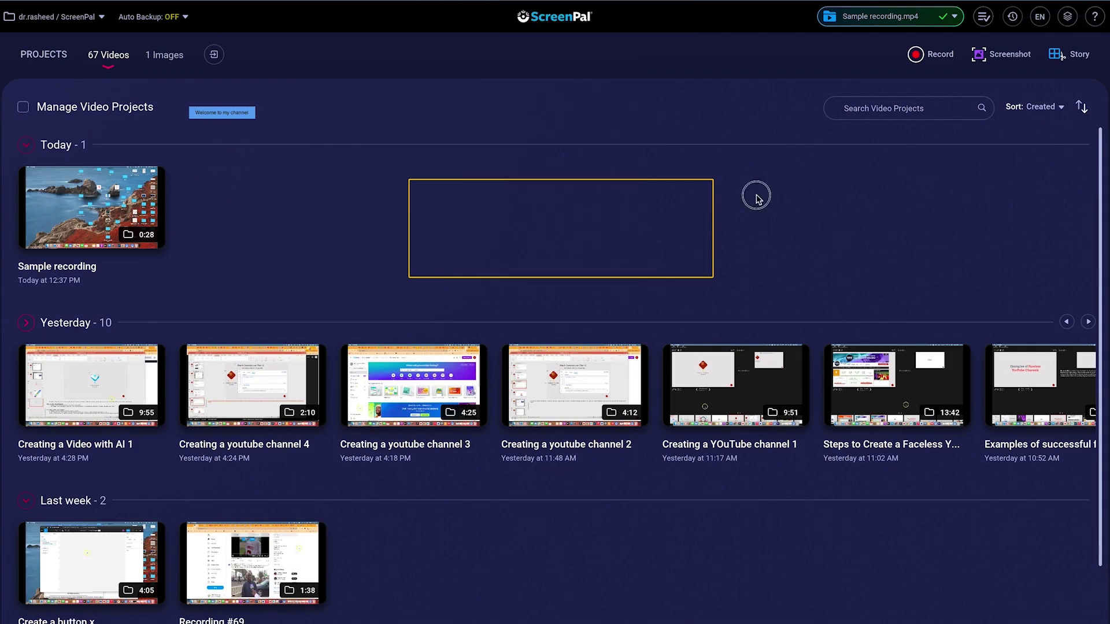
pyautogui.moveTo(756, 196); pyautogui.dragTo(904, 280)
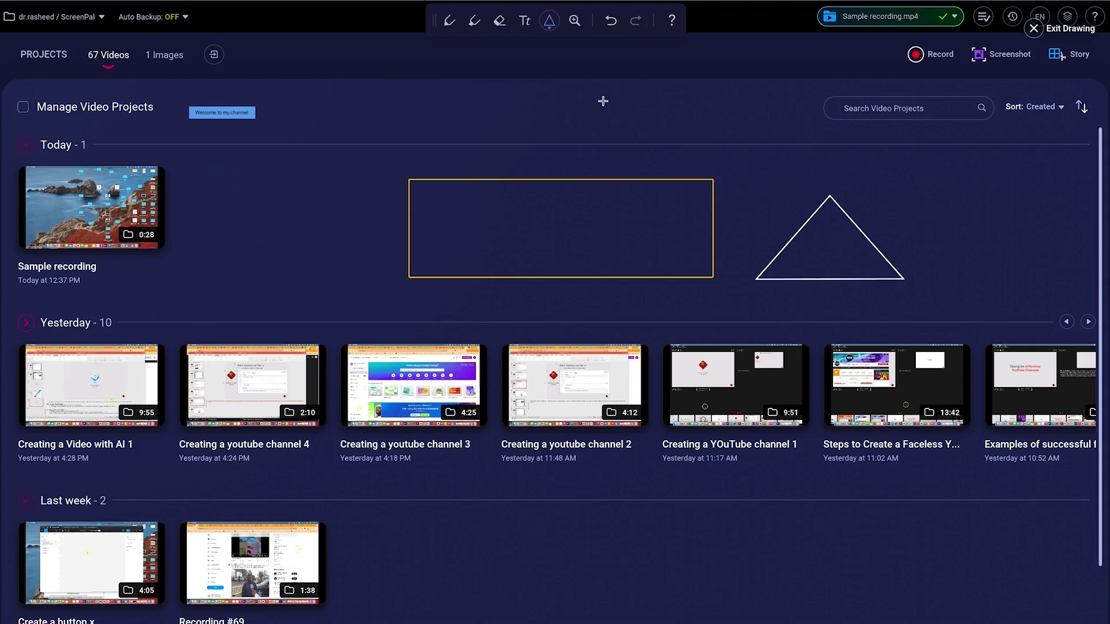
# Zoom in on the "Welcome to my channel" label with the drawing Zoom tool, and return to the full view
pyautogui.click(574, 21)
pyautogui.moveTo(176, 101); pyautogui.dragTo(280, 137)
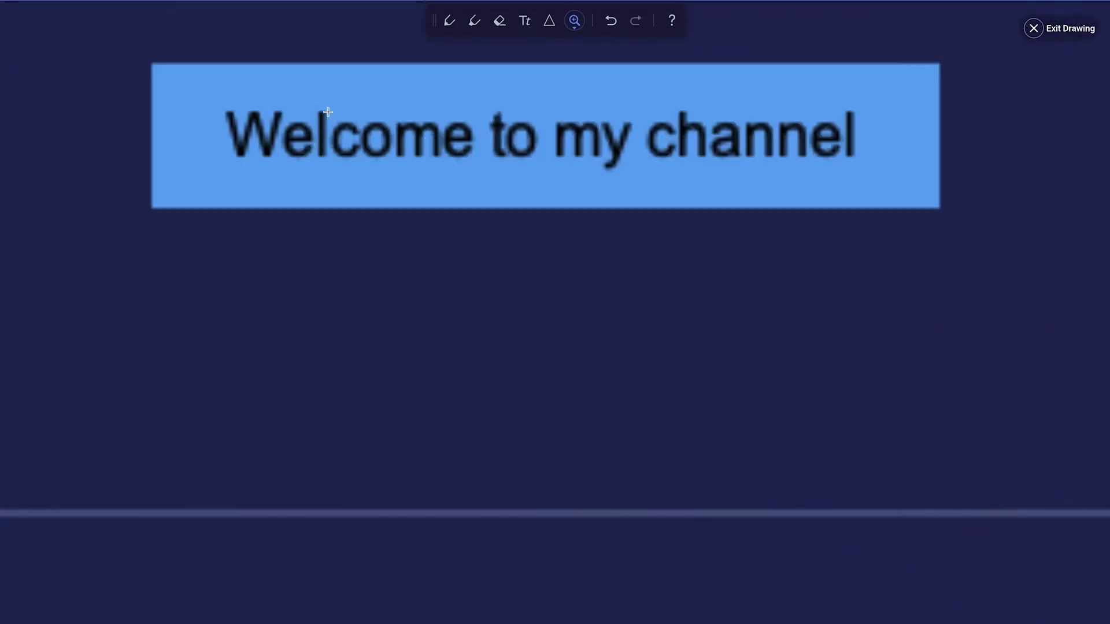
pyautogui.click(576, 32)
pyautogui.click(586, 81)
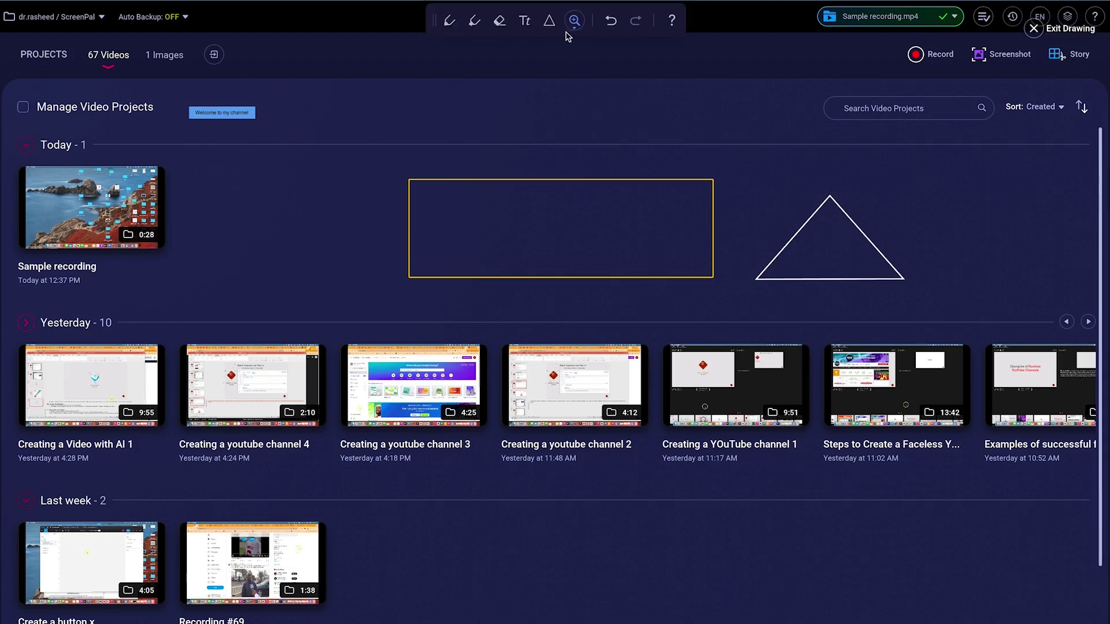
# Exit drawing mode to clear the annotations, and open the Create a Story page
pyautogui.press('Escape')
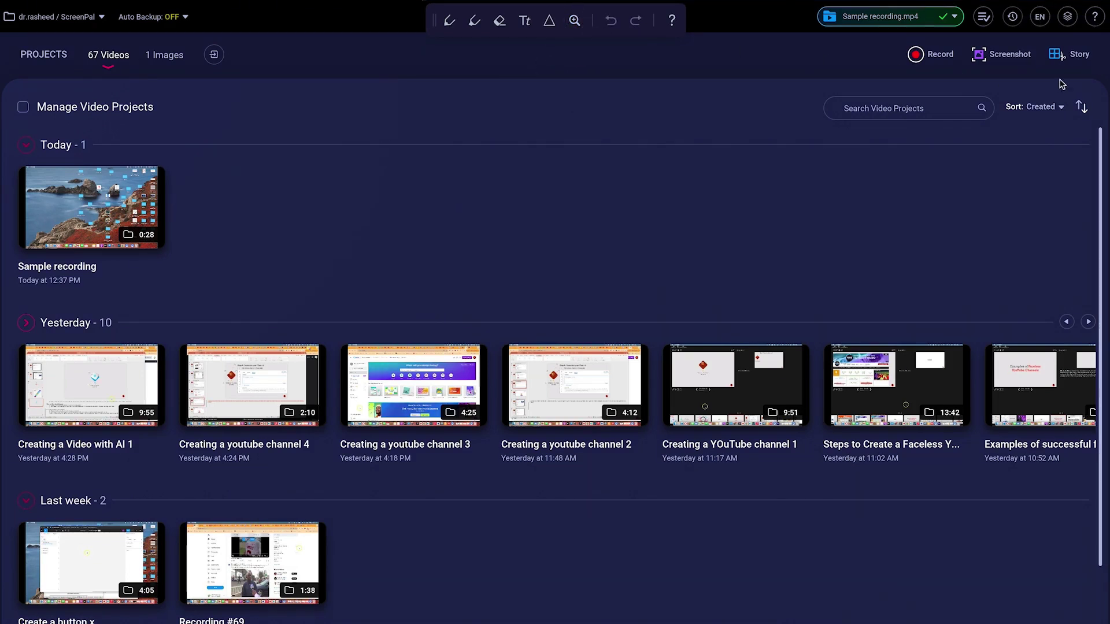
pyautogui.click(1078, 56)
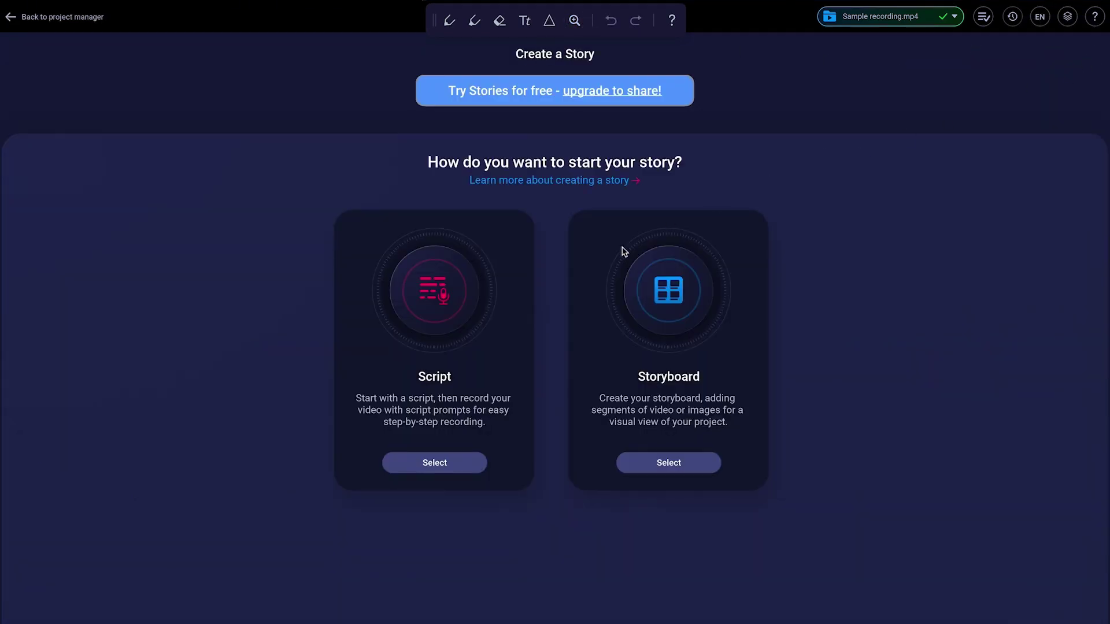